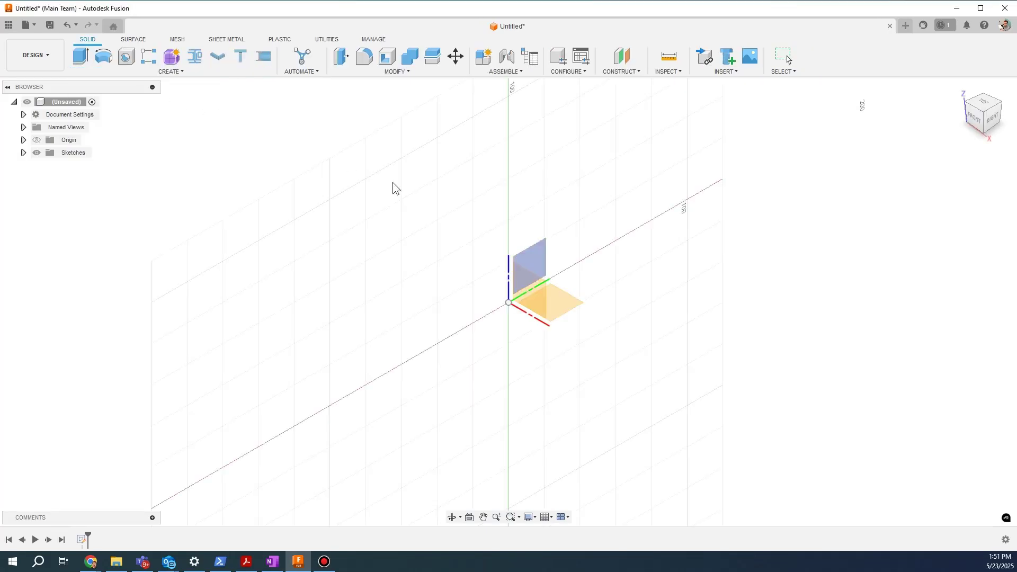
Step: Start a sketch on the XY plane and load model to sketch.png from the computer as a canvas
click(558, 303)
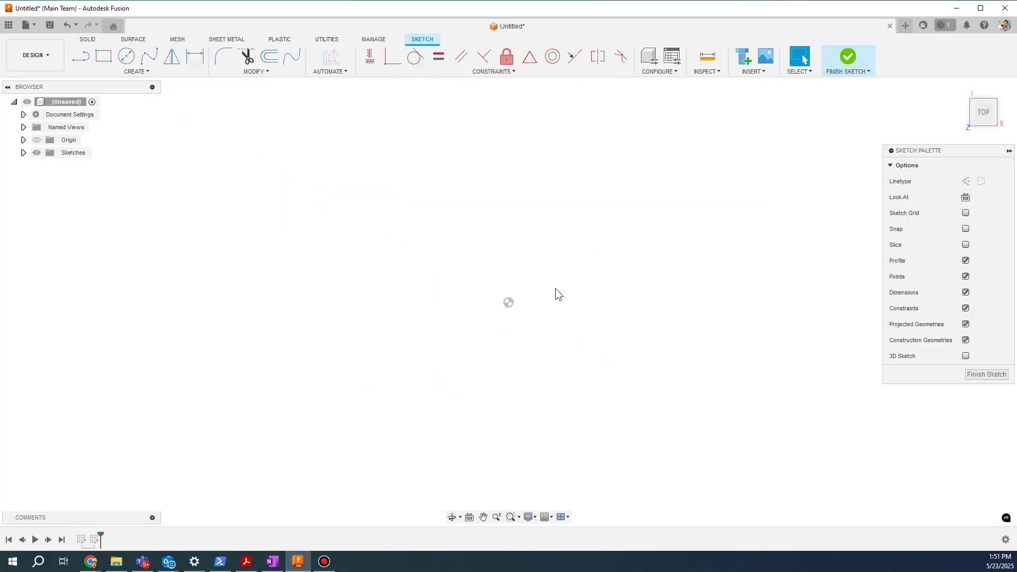
key(alt+Tab)
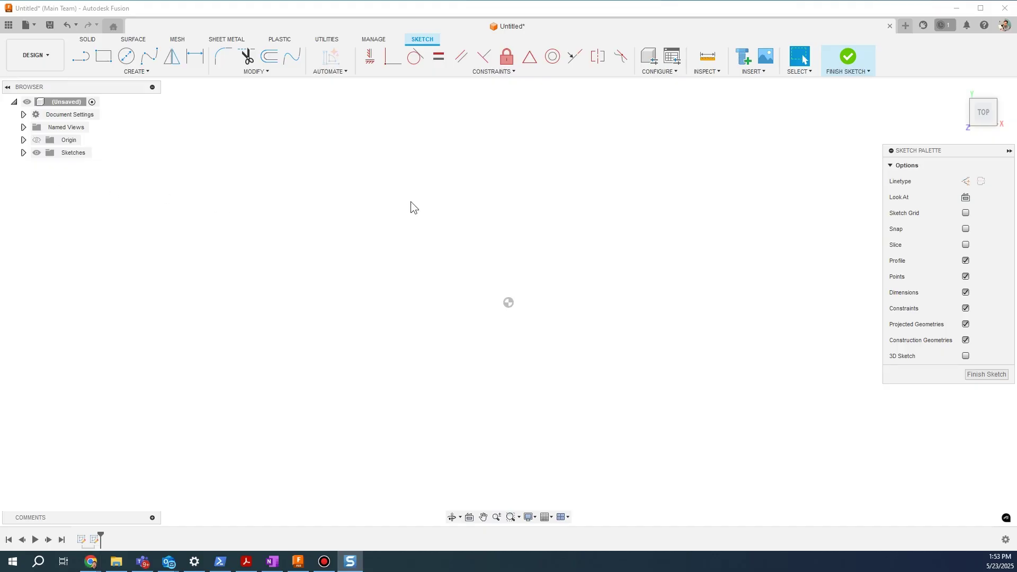
text(scanv)
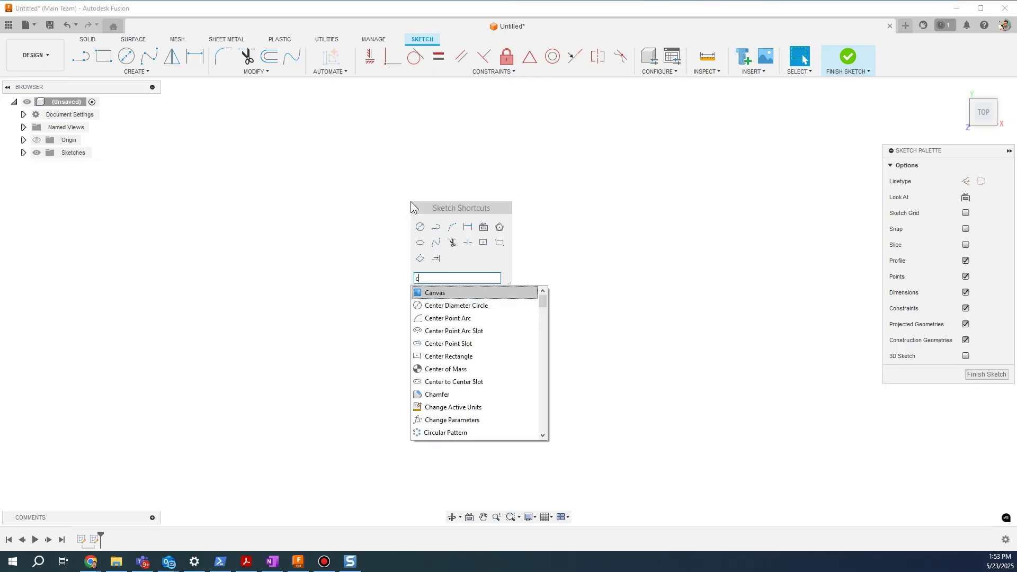
click(466, 292)
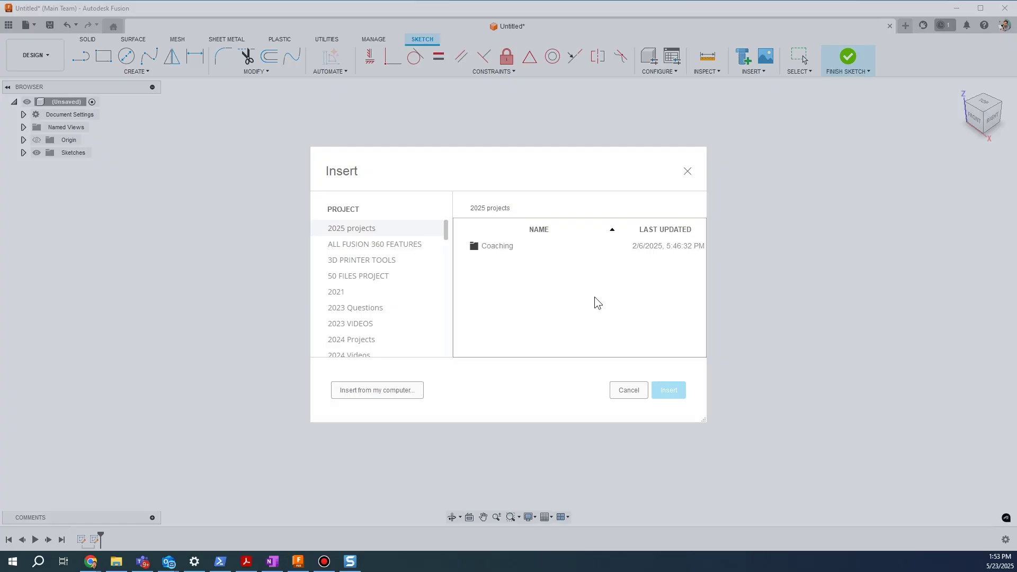
click(373, 390)
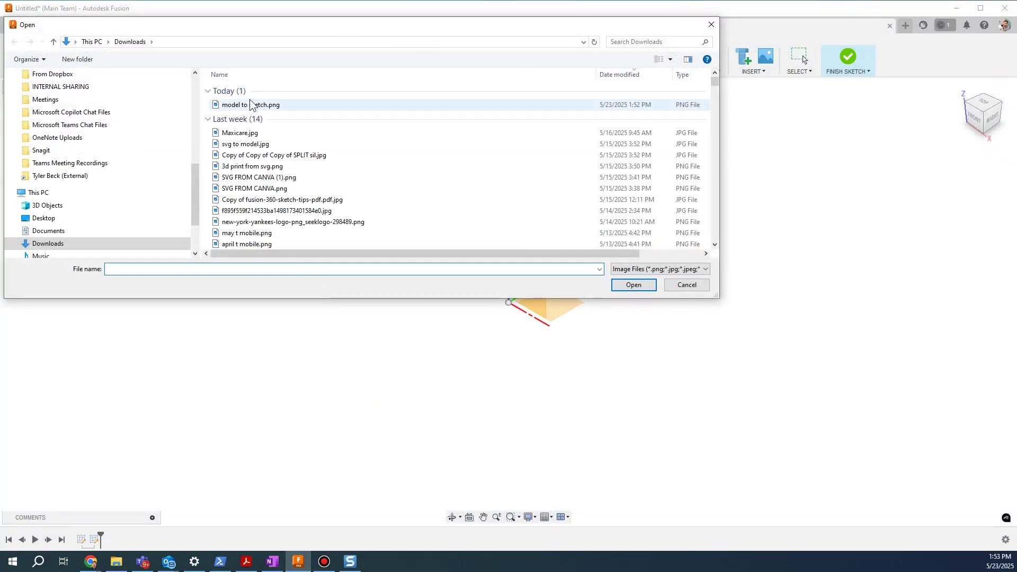
double_click(252, 104)
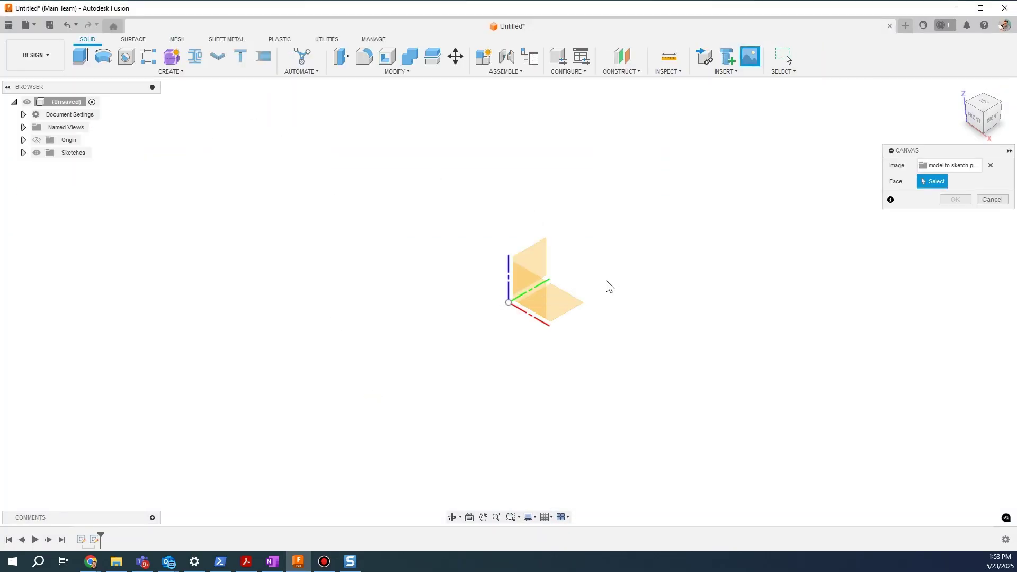
Step: Place the canvas on the XY plane, offset about 1.9 mm in X and 0.2 mm in Y
click(569, 307)
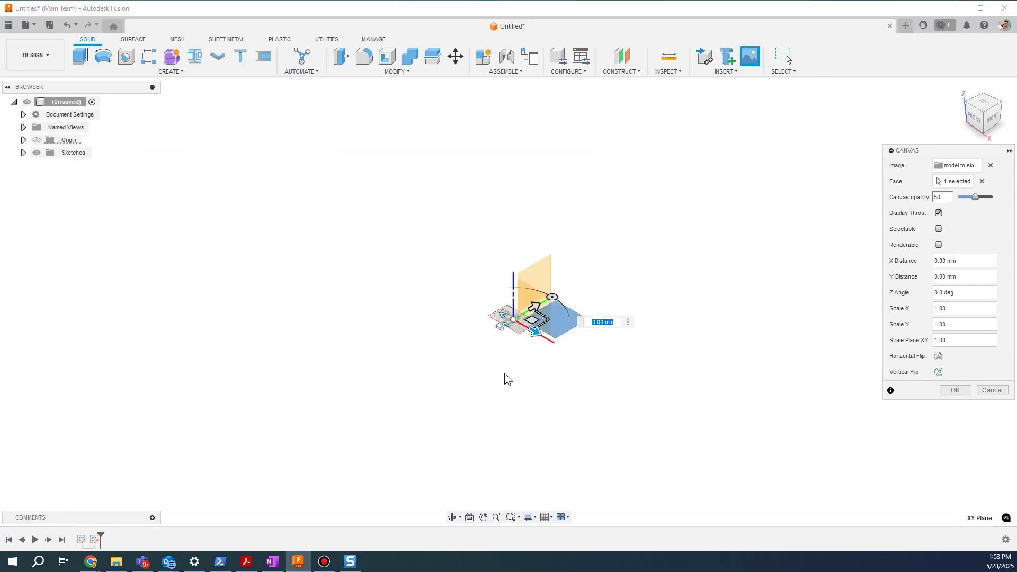
middle_drag(508, 379, 517, 312)
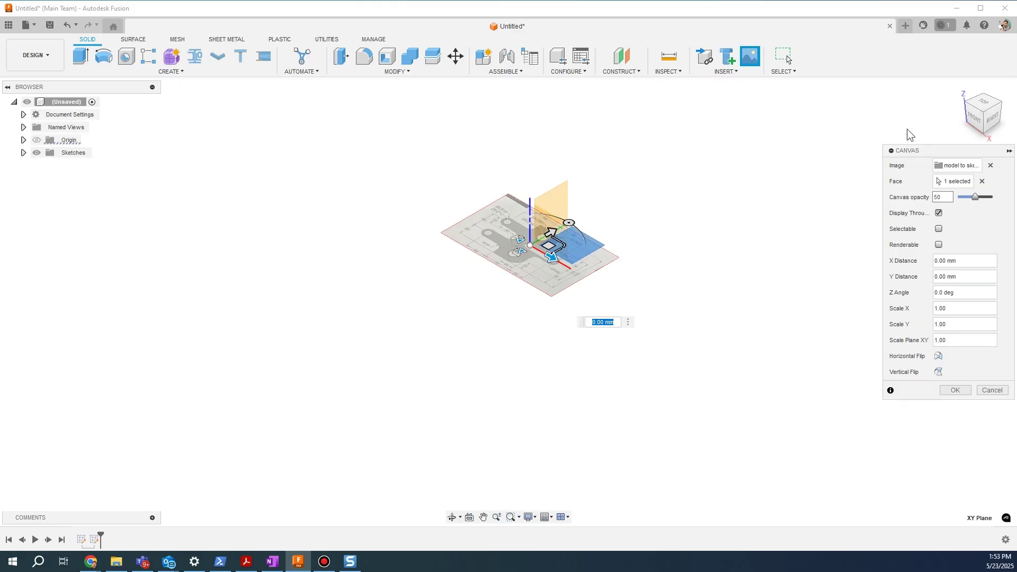
click(982, 103)
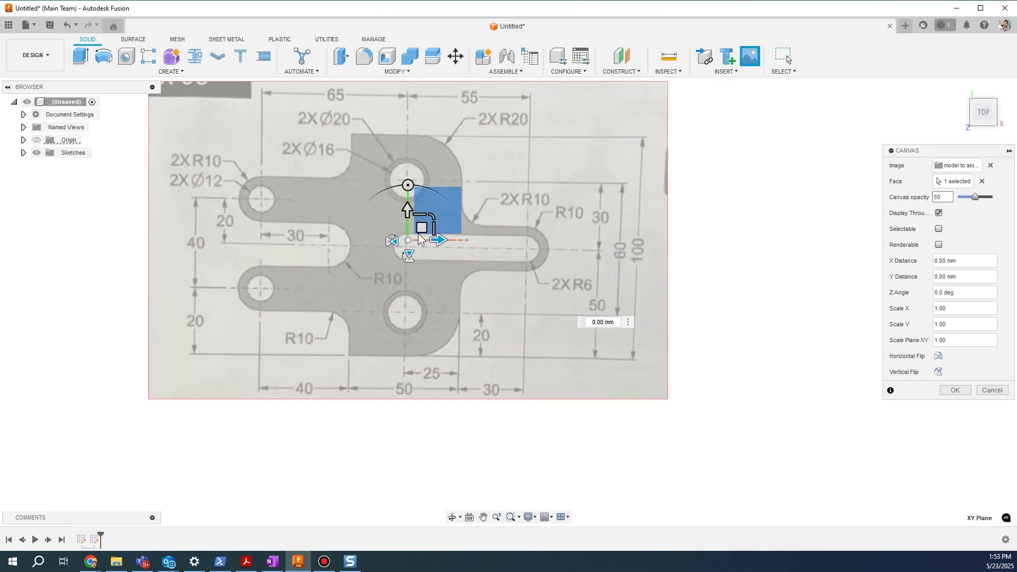
drag(419, 238, 478, 223)
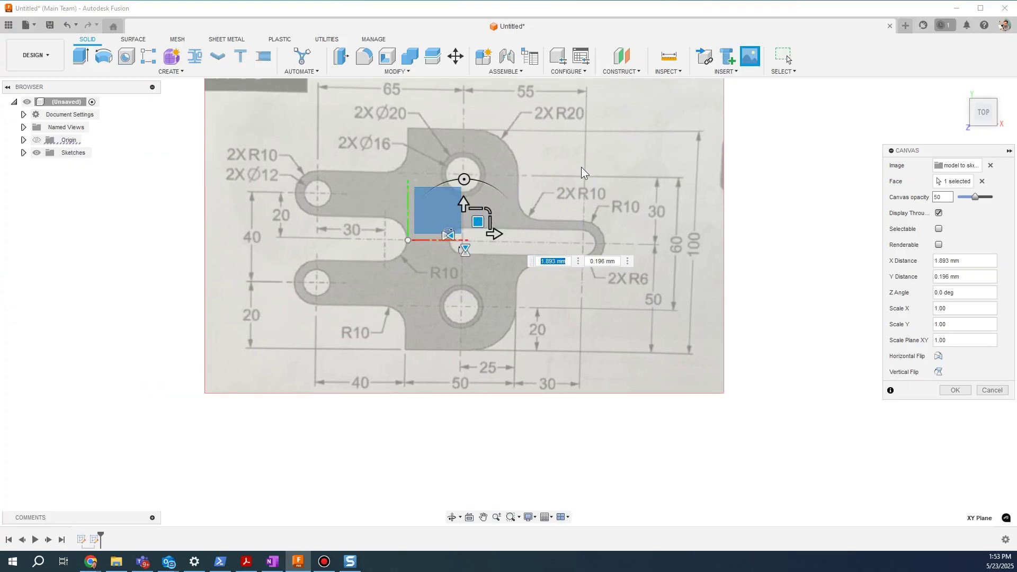
click(955, 390)
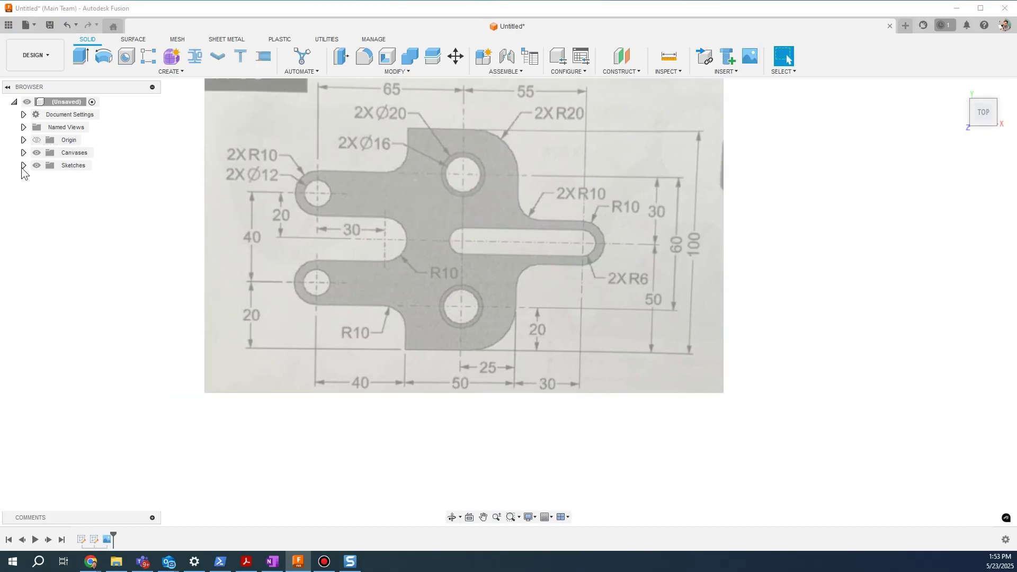
Step: Calibrate the model to sketch canvas by setting the plate's bottom edge, between its lower corners, to 50 mm
click(24, 165)
click(23, 152)
right_click(74, 165)
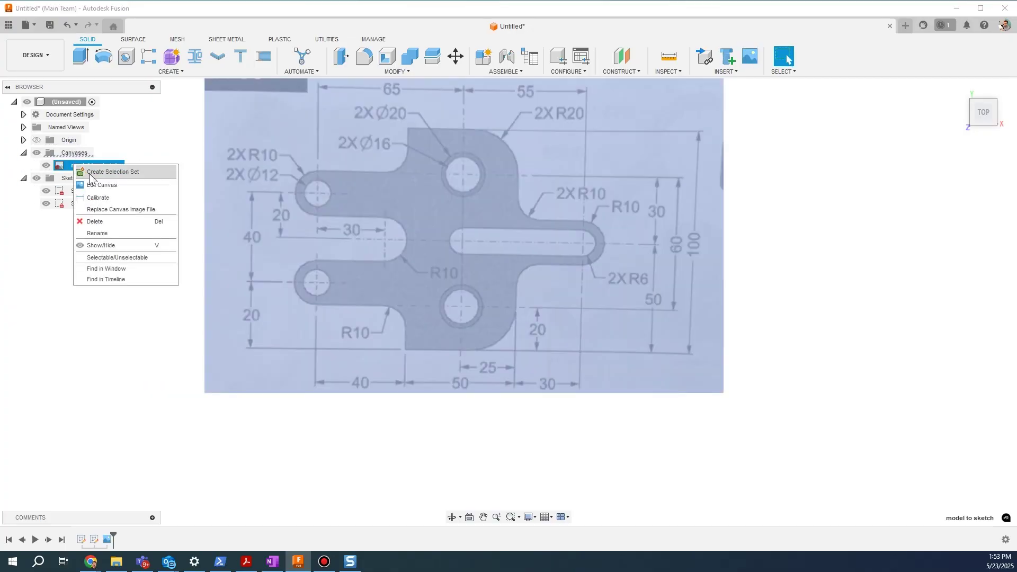
click(100, 198)
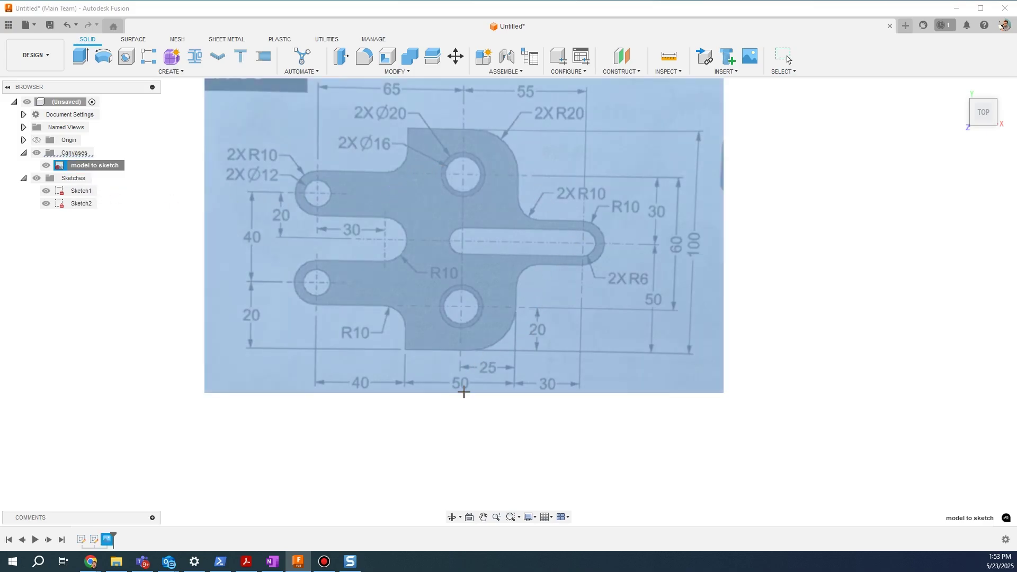
click(404, 350)
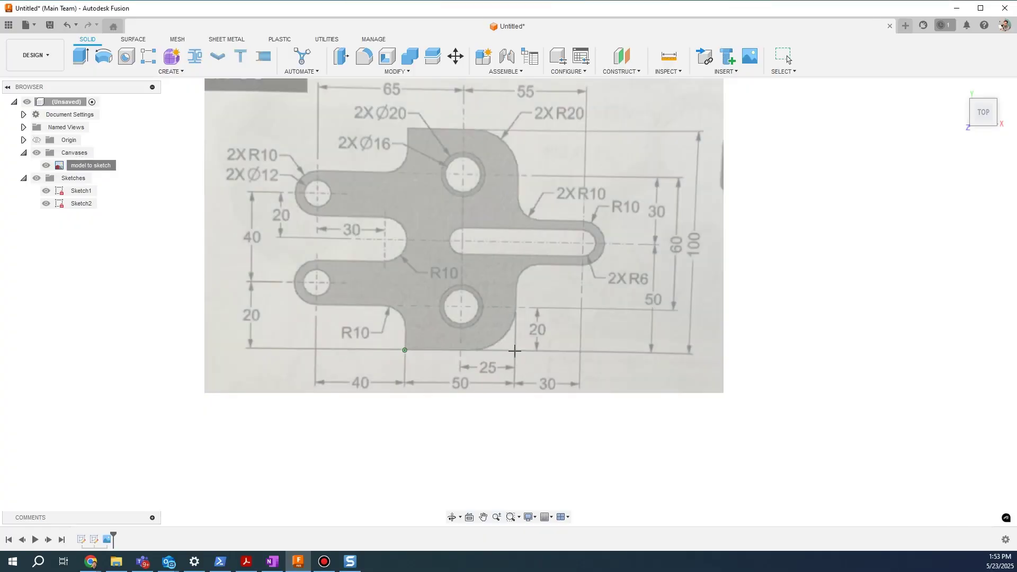
click(514, 350)
text(50)
key(Return)
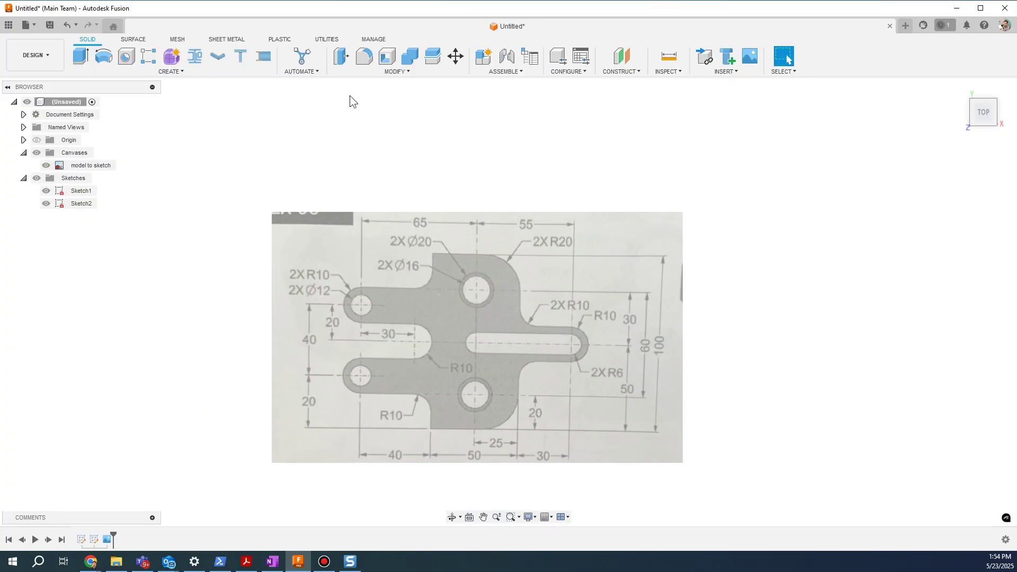
Step: Create a new sketch on the XY plane over the calibrated canvas
click(138, 74)
click(98, 91)
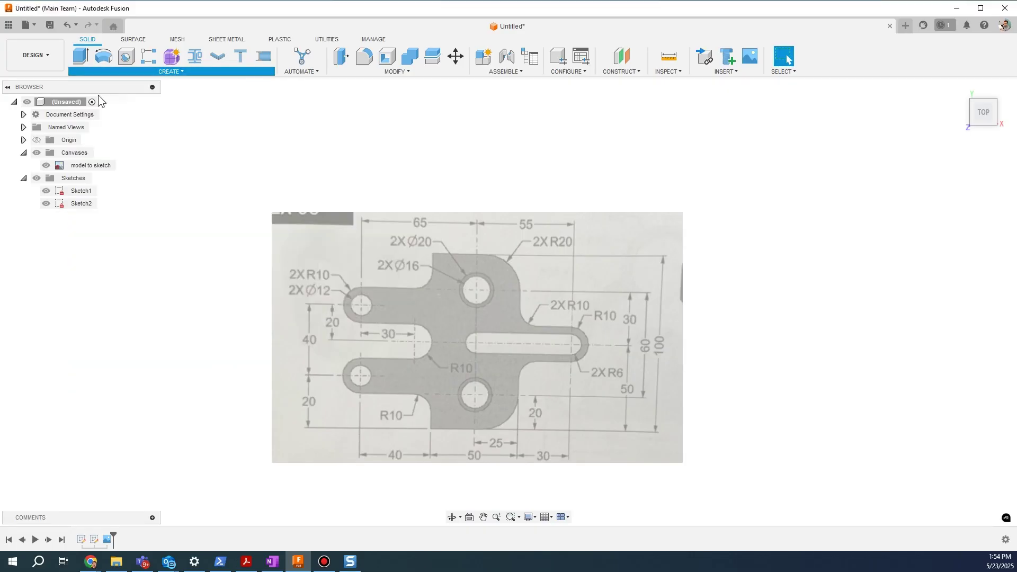
click(507, 310)
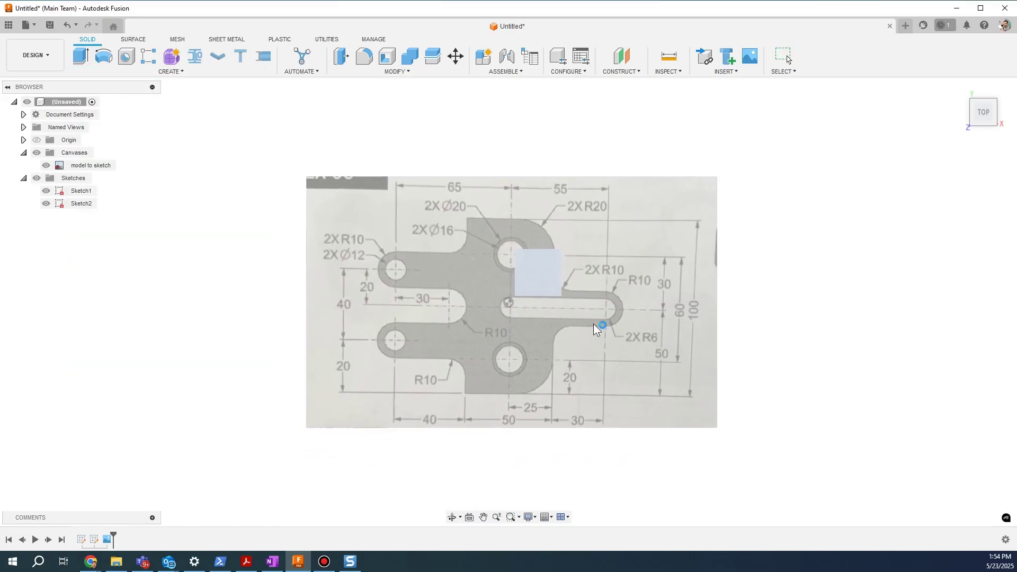
scroll(643, 301, up, 2)
scroll(651, 304, down, 3)
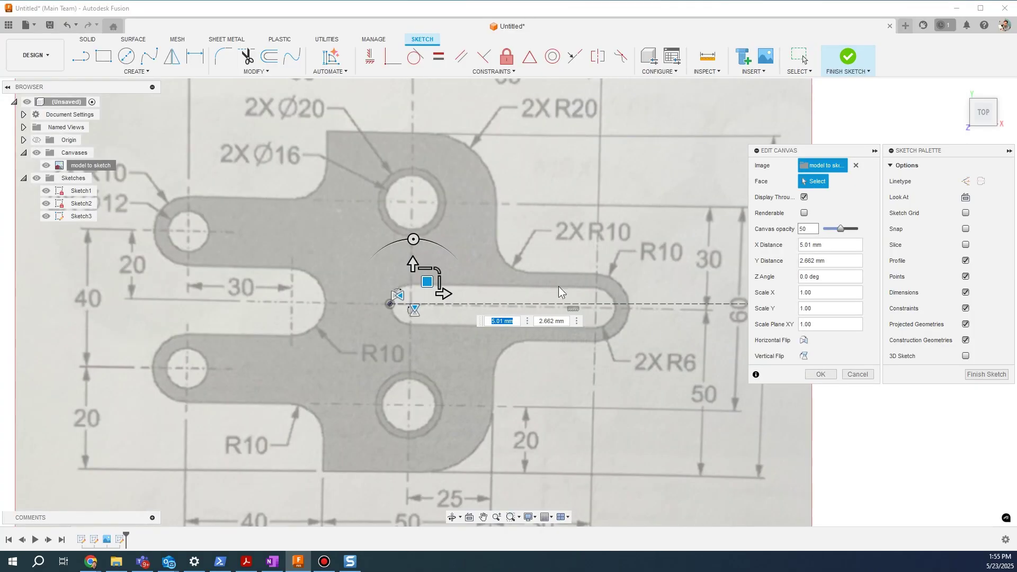
Step: Rotate the canvas slightly to align the drawing with the horizontal construction line, and reopen the sketch containing that line for editing
drag(413, 239, 414, 239)
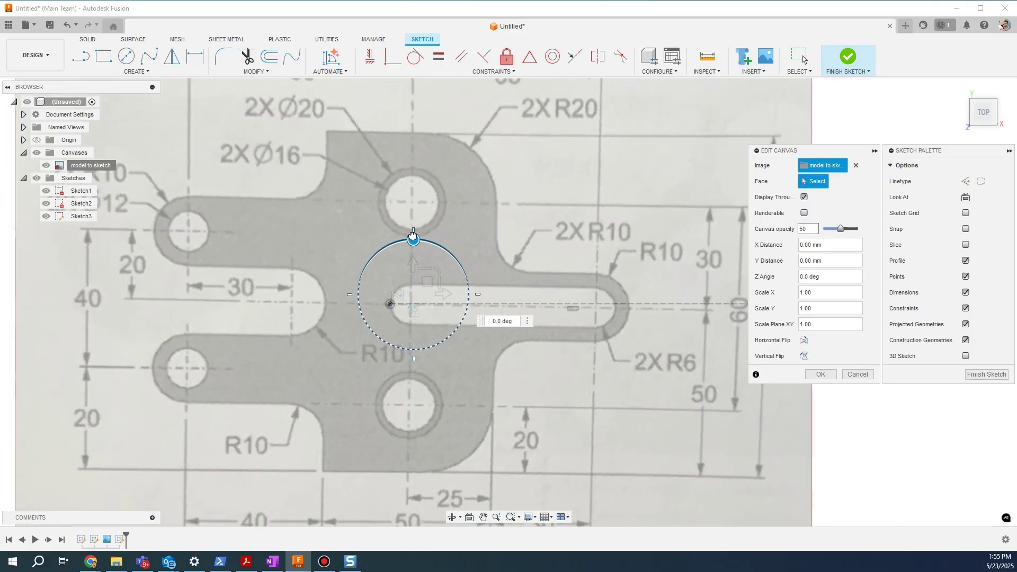
drag(412, 233, 410, 233)
click(652, 307)
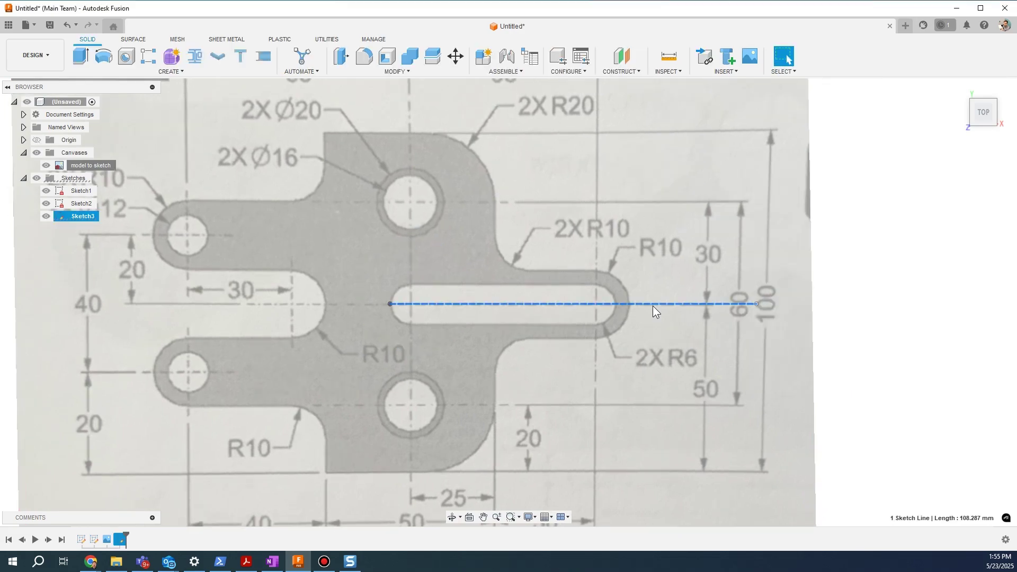
right_click(652, 306)
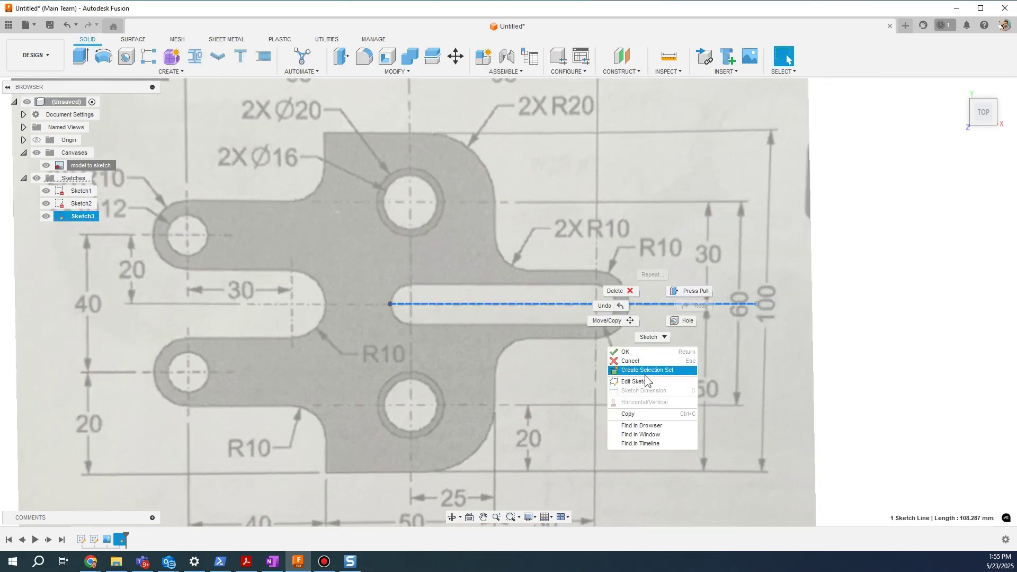
click(647, 379)
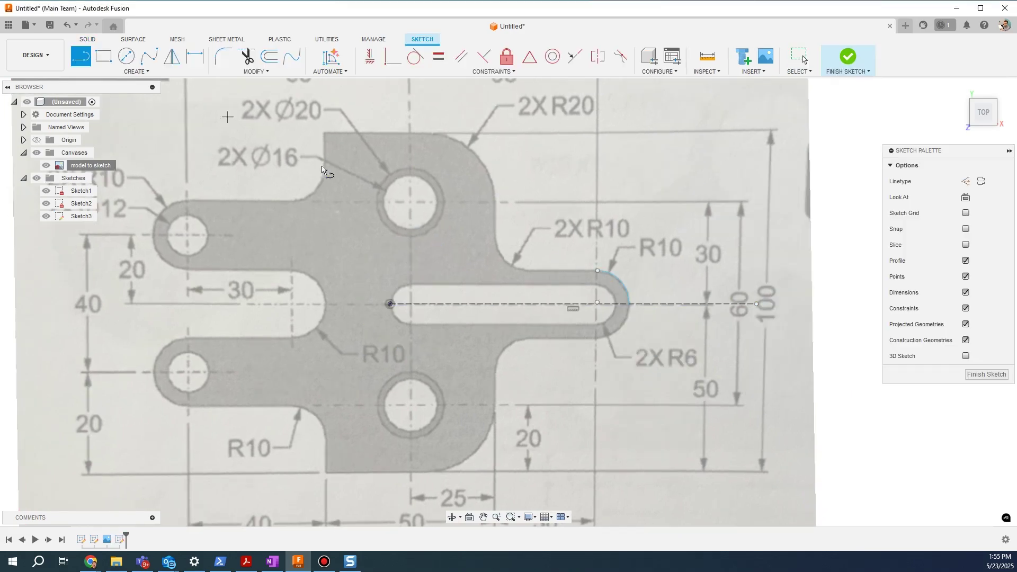
Step: Trace the right arm's top edge as a line about 20 mm long, the R10 tangent arc and a vertical line about 12 mm long
click(598, 271)
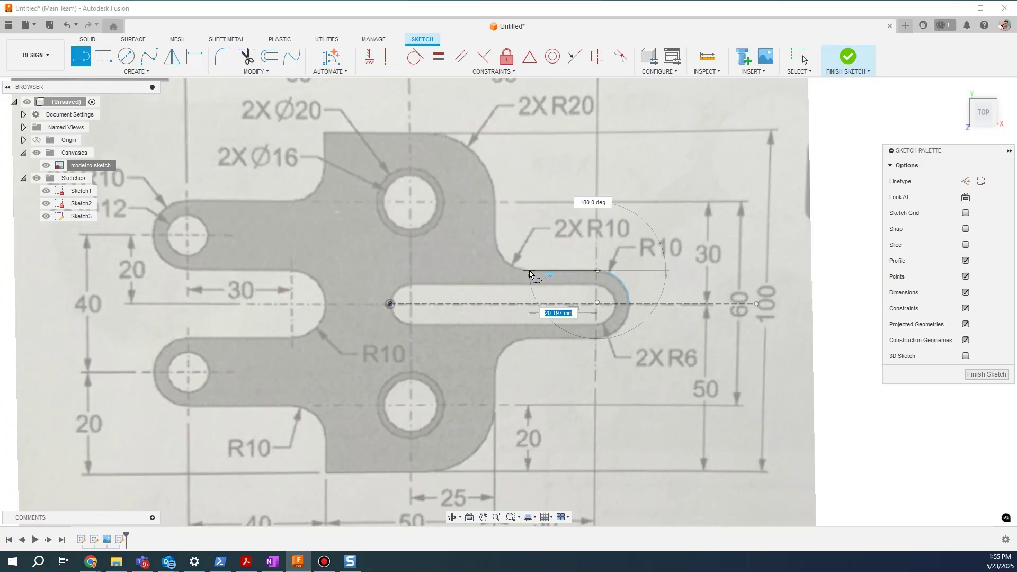
click(529, 270)
drag(528, 271, 498, 244)
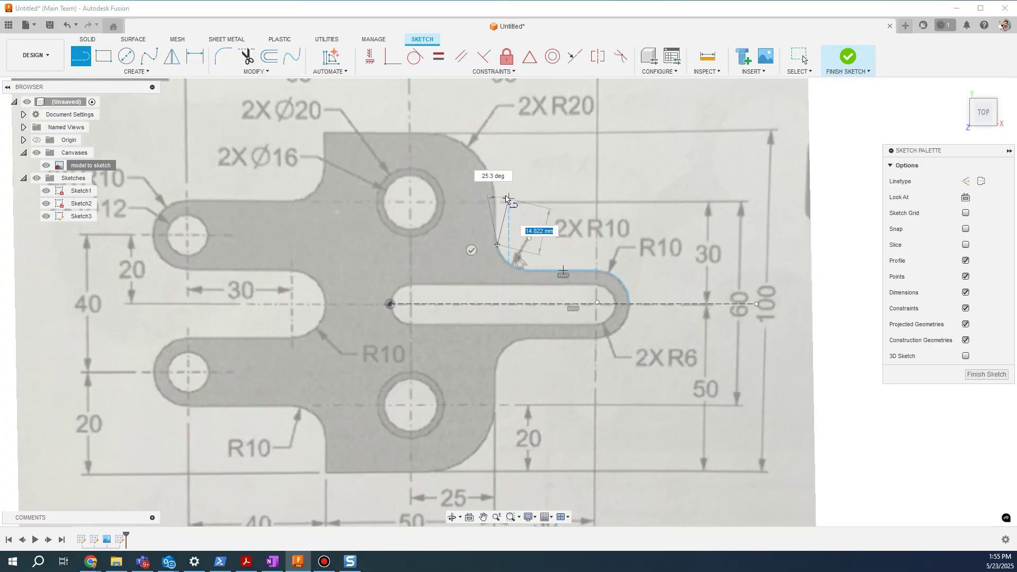
scroll(498, 194, up, 3)
scroll(493, 210, up, 3)
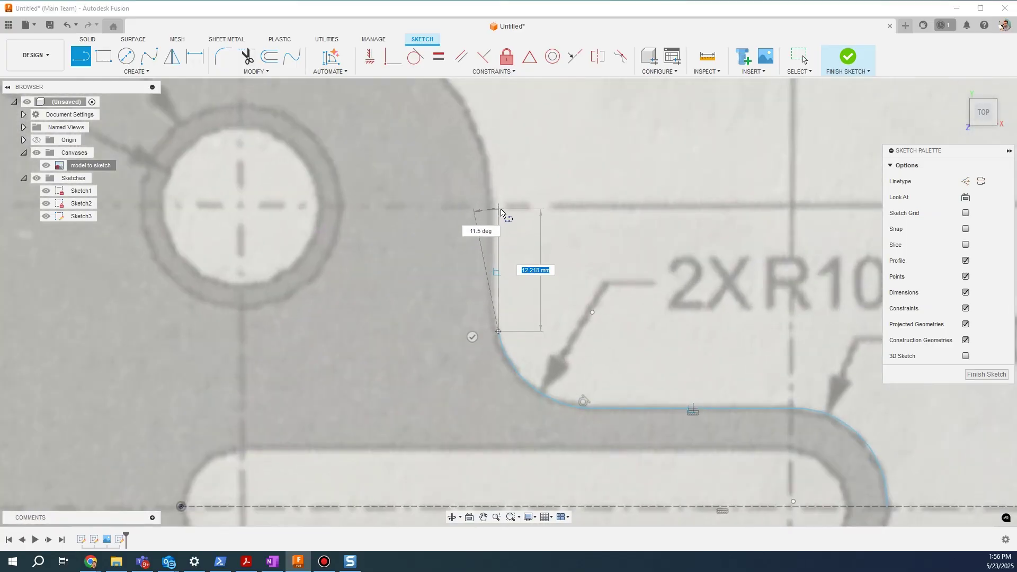
click(500, 208)
Step: Continue the outline with the R20 tangent arc and a horizontal line along the plate's top edge to its upper-left corner
scroll(489, 193, down, 5)
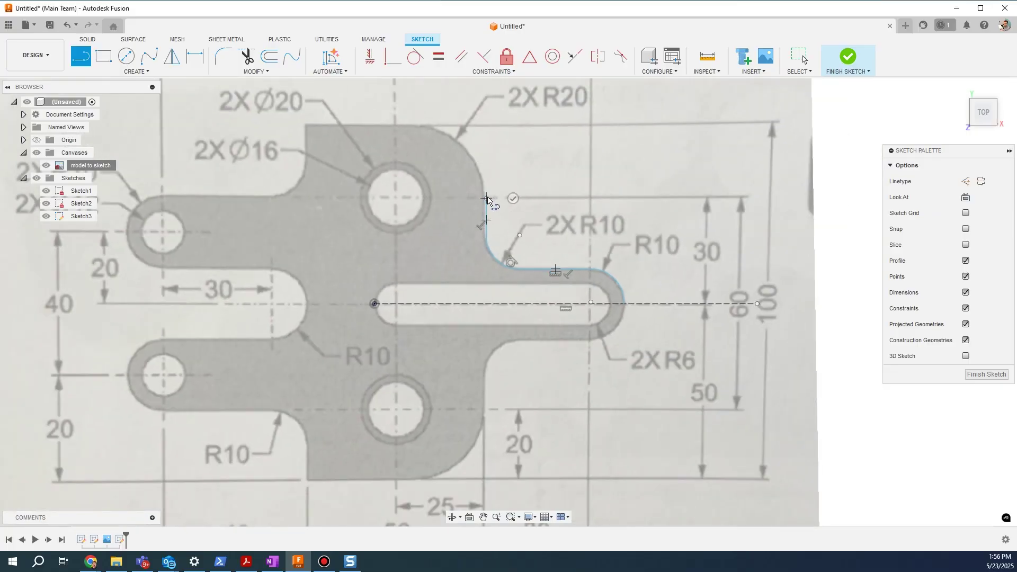
drag(490, 199, 422, 128)
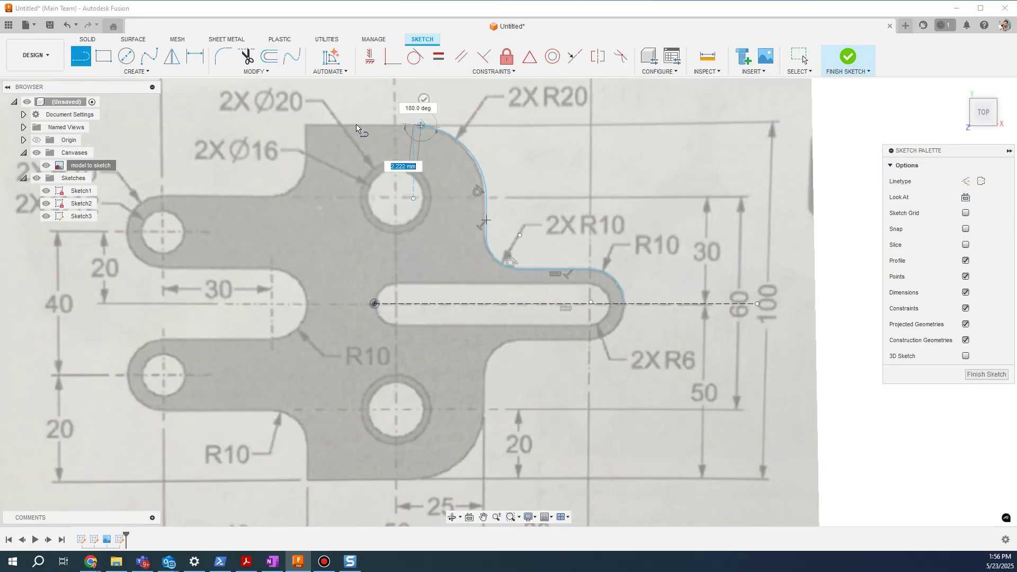
click(306, 125)
Step: Trace the plate's upper-left arm and the upper R10 arc of the notch, ending the outline at the horizontal centreline
scroll(318, 166, up, 2)
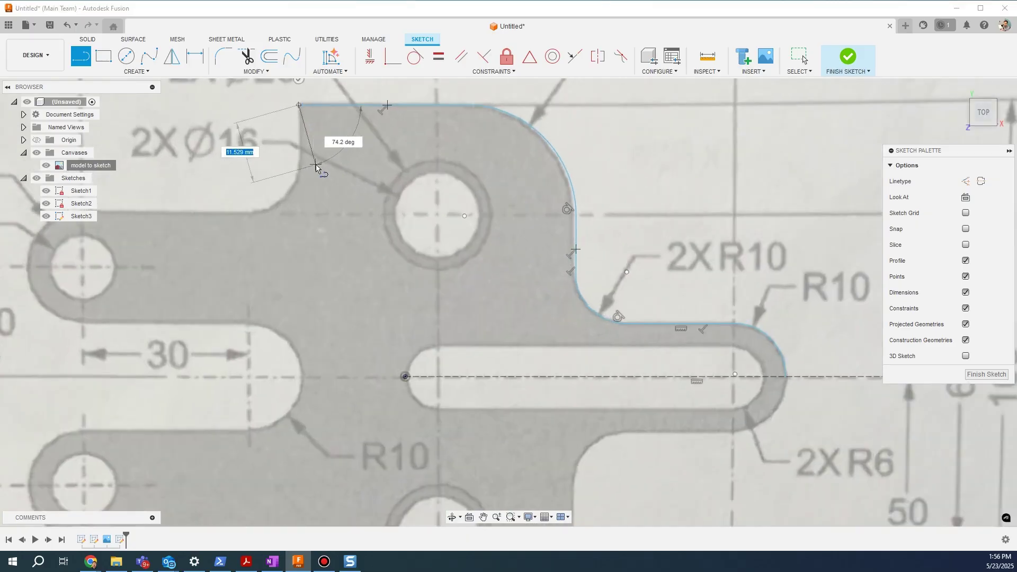
scroll(315, 153, down, 3)
scroll(310, 133, up, 4)
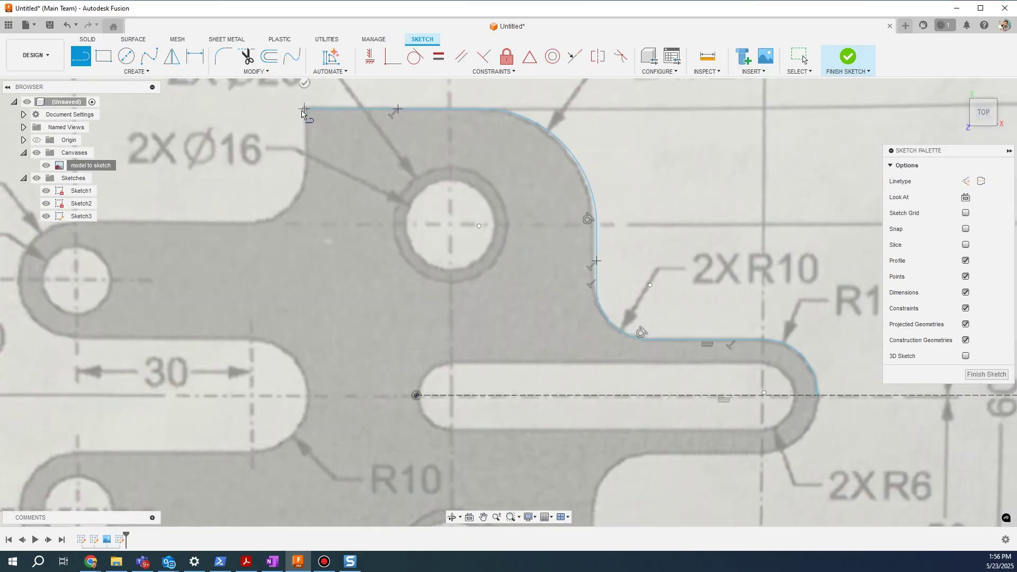
scroll(276, 238, down, 4)
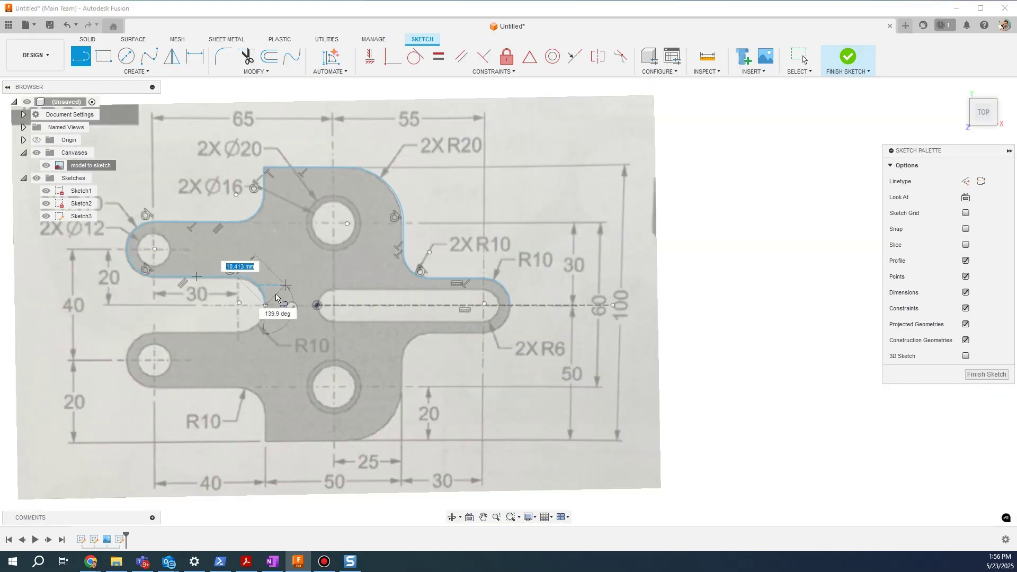
click(266, 306)
scroll(265, 309, up, 4)
scroll(268, 309, down, 3)
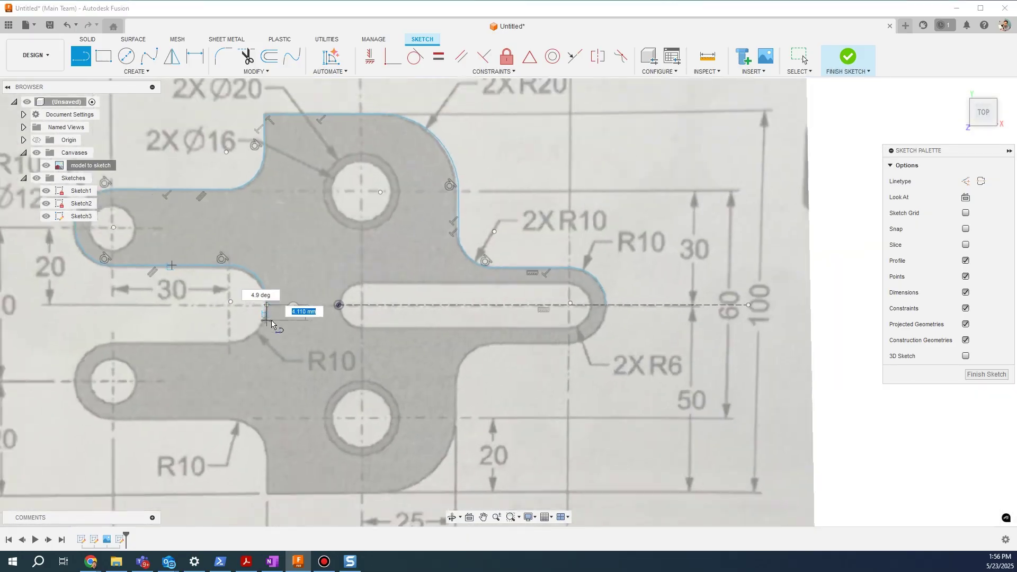
key(Escape)
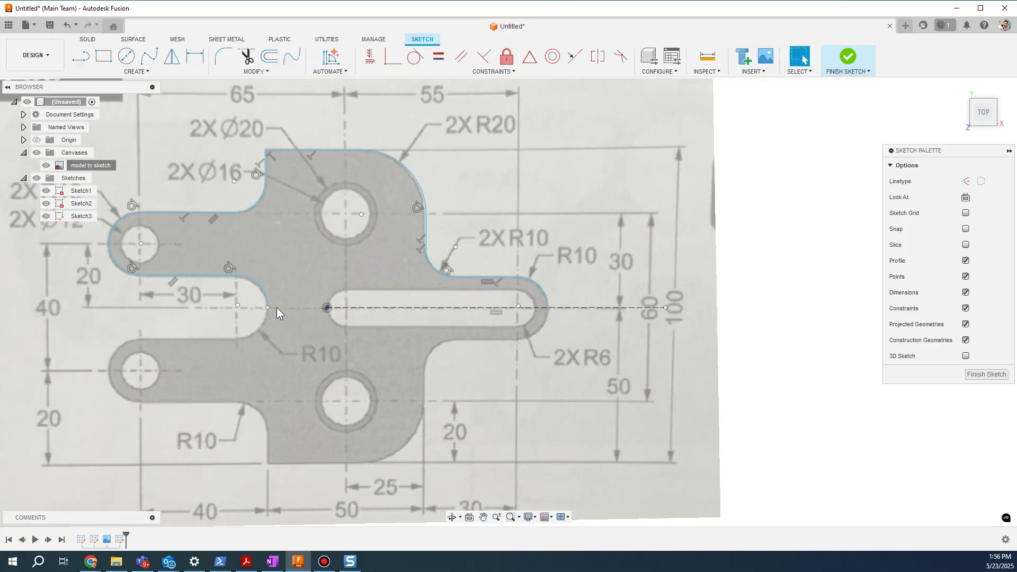
Step: Delete the upper arc of the left notch from the sketch outline
scroll(276, 307, up, 2)
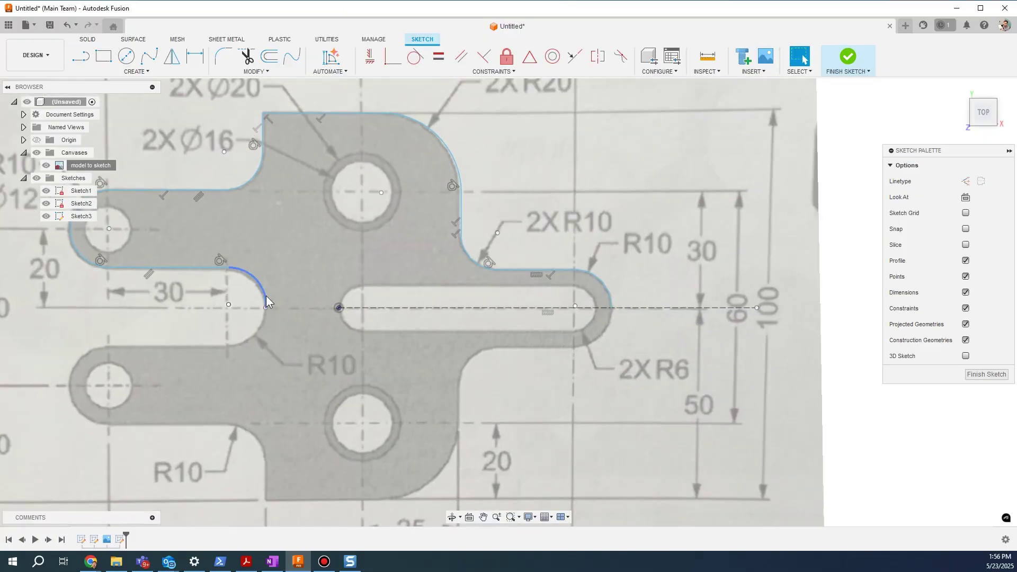
click(266, 297)
scroll(267, 302, down, 2)
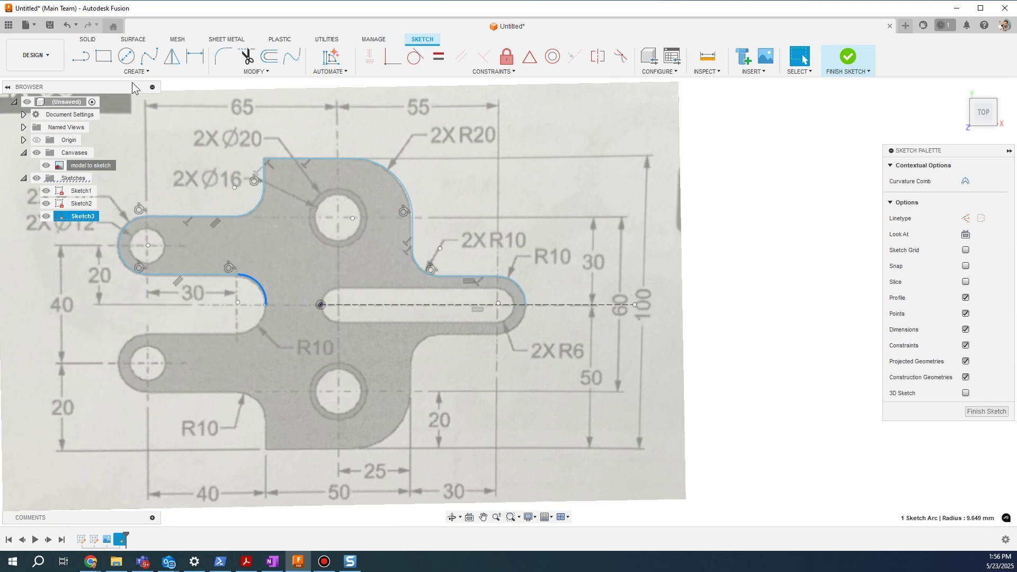
key(Delete)
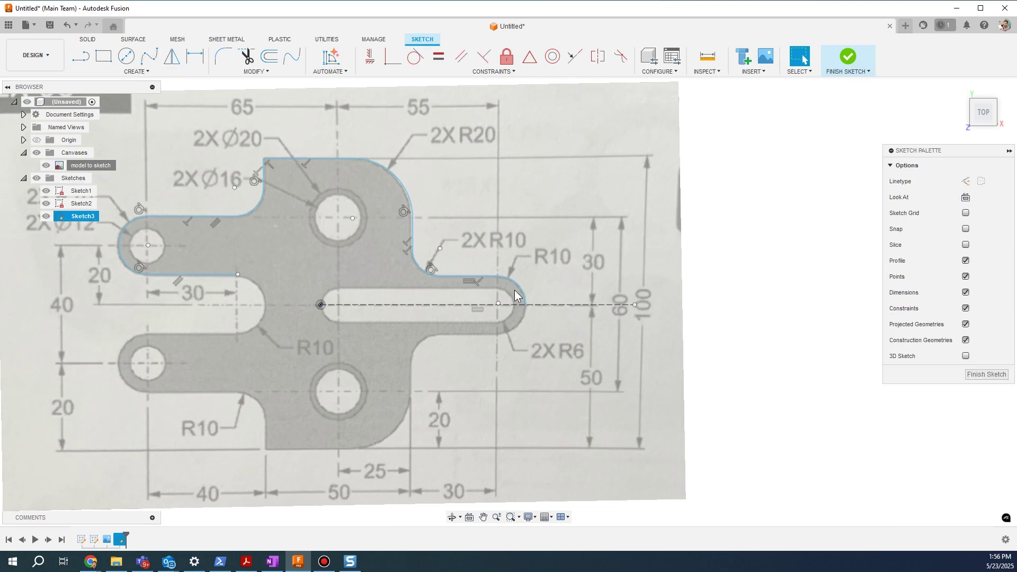
Step: Draw a three-point arc over the left notch's upper rounded end, from the arm's lower edge to the horizontal centreline
text(sar)
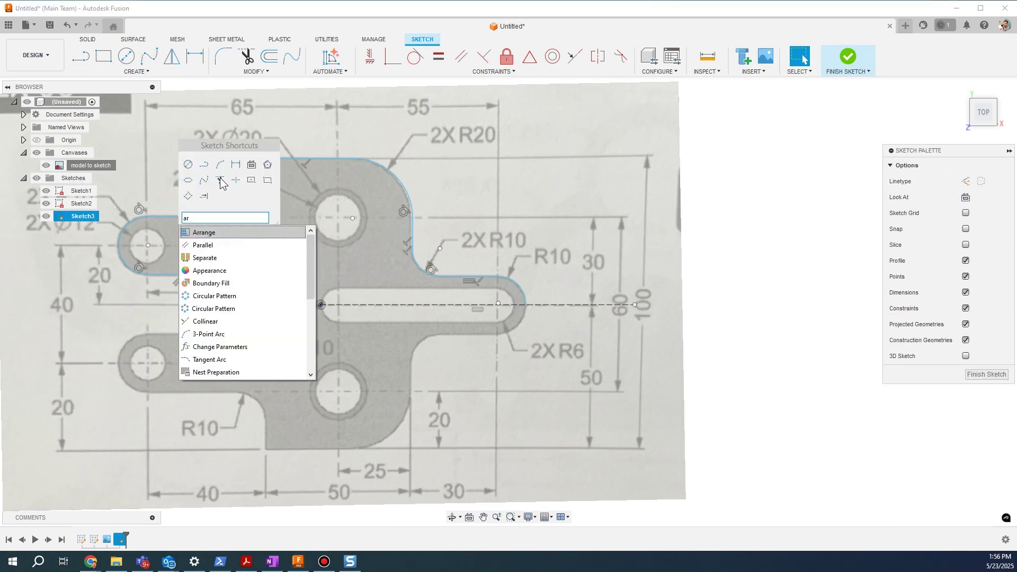
text(c)
click(215, 233)
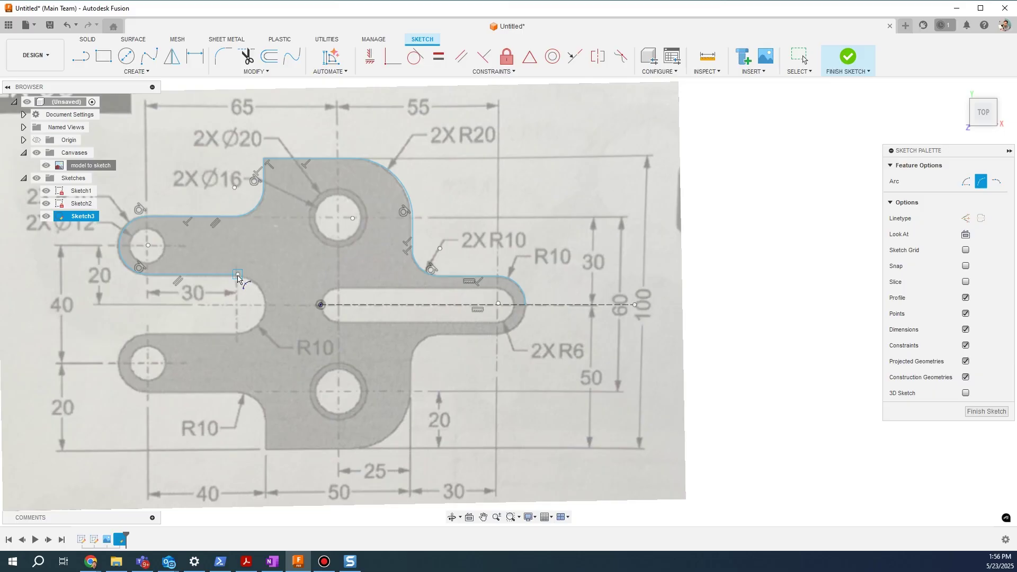
click(238, 274)
click(266, 306)
click(262, 287)
key(Escape)
Step: Dimension the arc at the right arm's tip with a radius of 10 mm
scroll(462, 261, down, 4)
scroll(462, 261, up, 2)
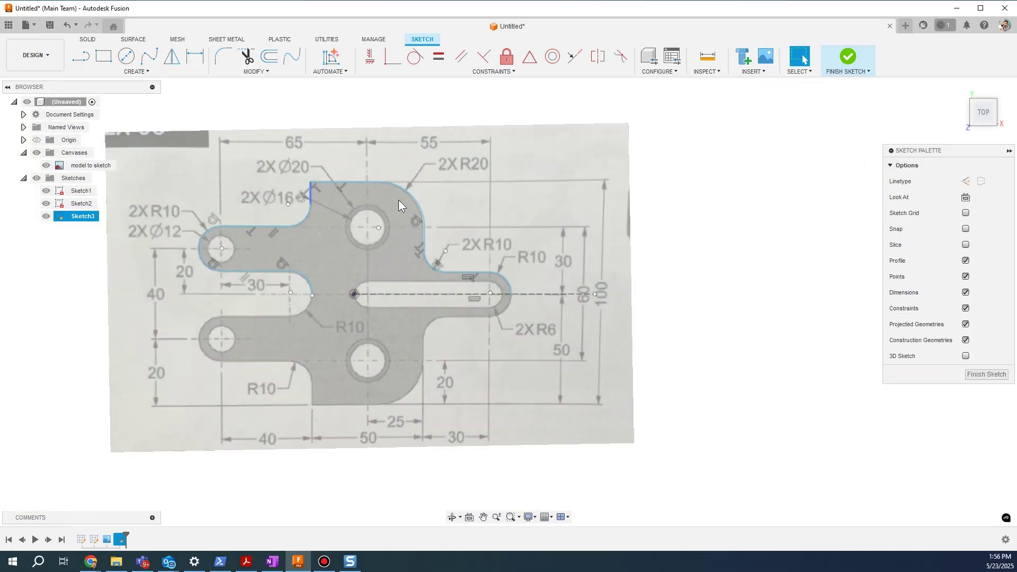
scroll(609, 262, up, 3)
scroll(564, 263, down, 2)
key(d)
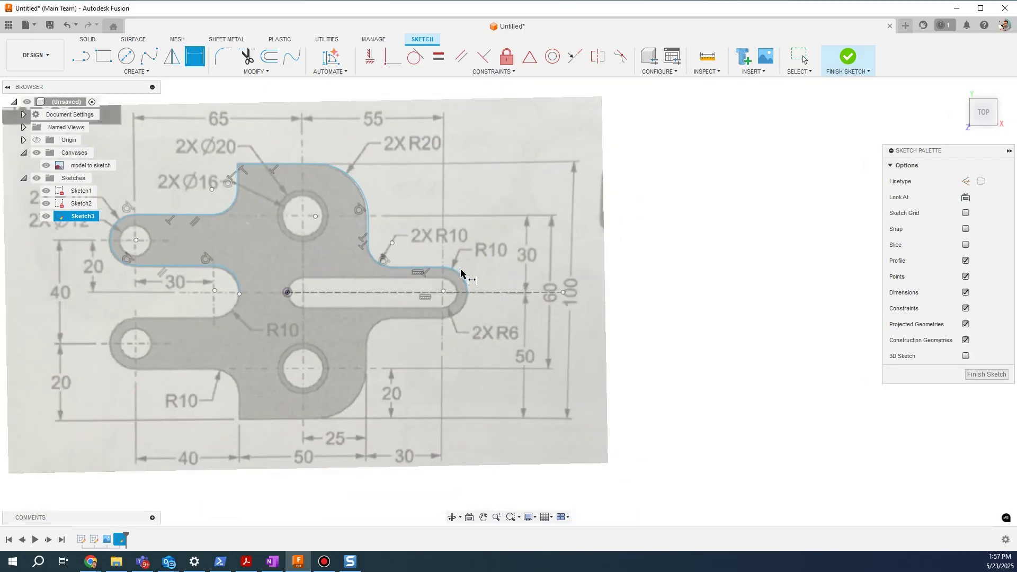
click(466, 269)
click(497, 233)
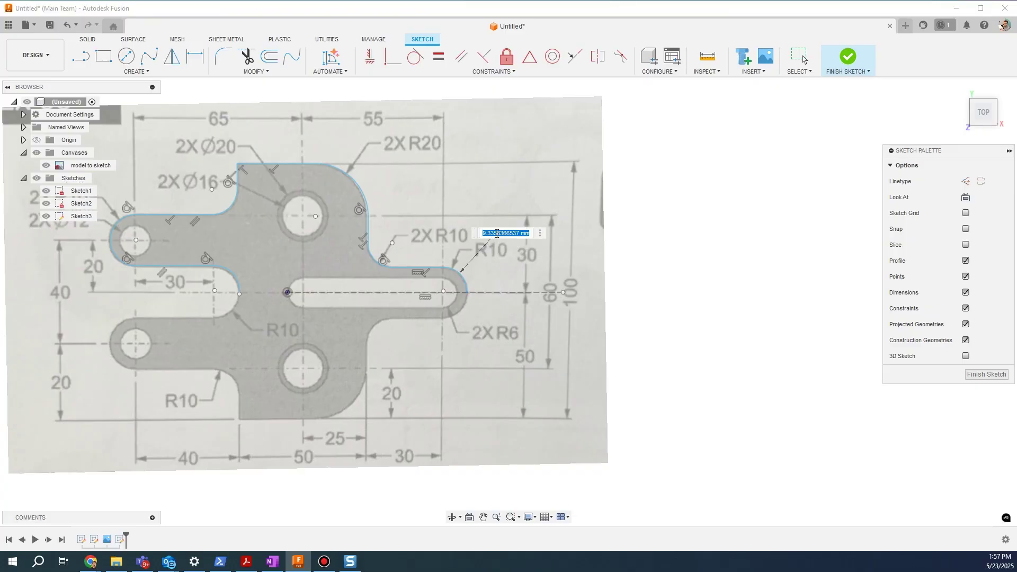
text(10)
key(Return)
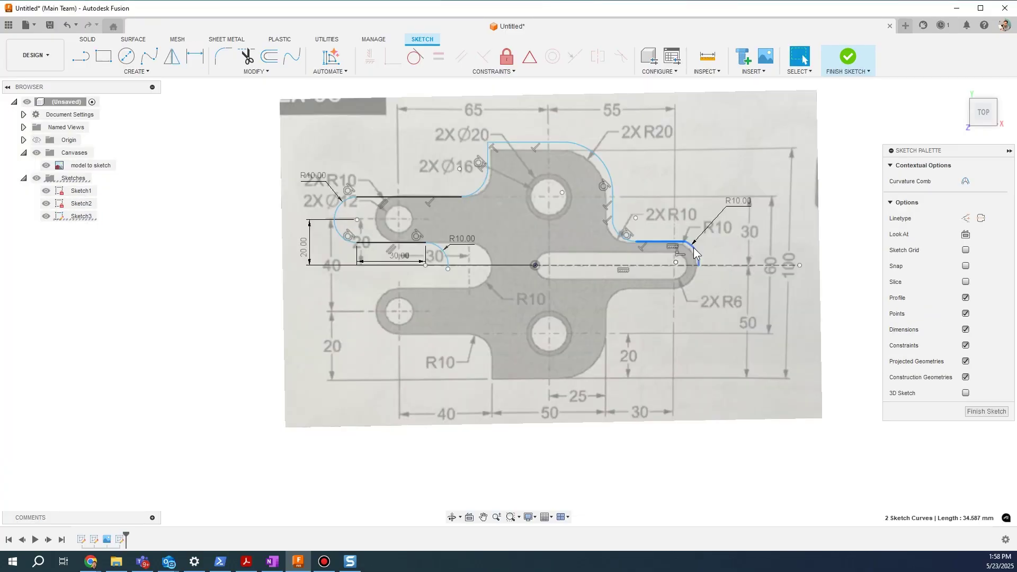
Step: Make the right arm's top edge tangent to its end arc and set the adjoining concave arc's radius to 10 mm
right_click(693, 247)
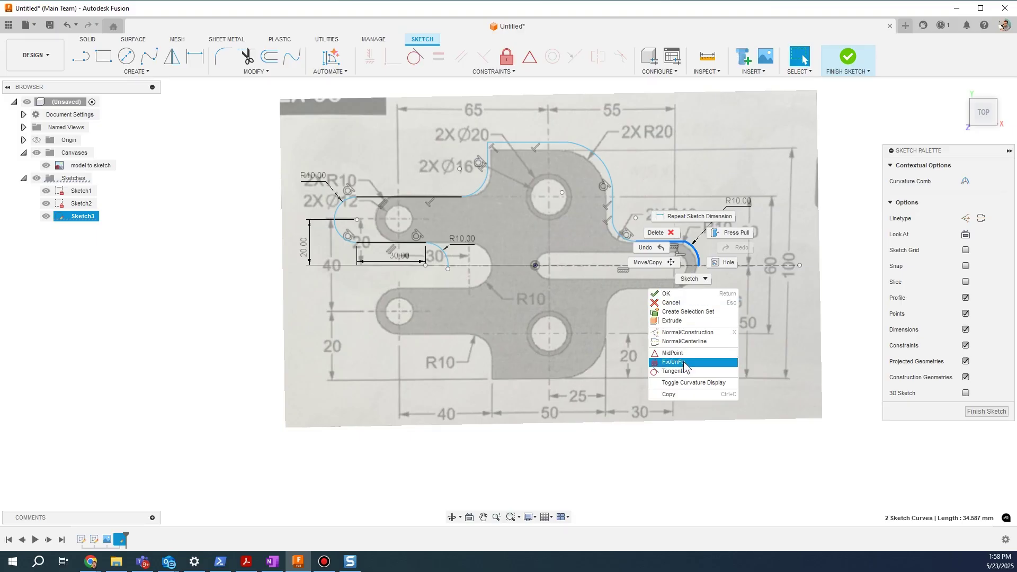
click(683, 371)
scroll(653, 245, up, 2)
key(d)
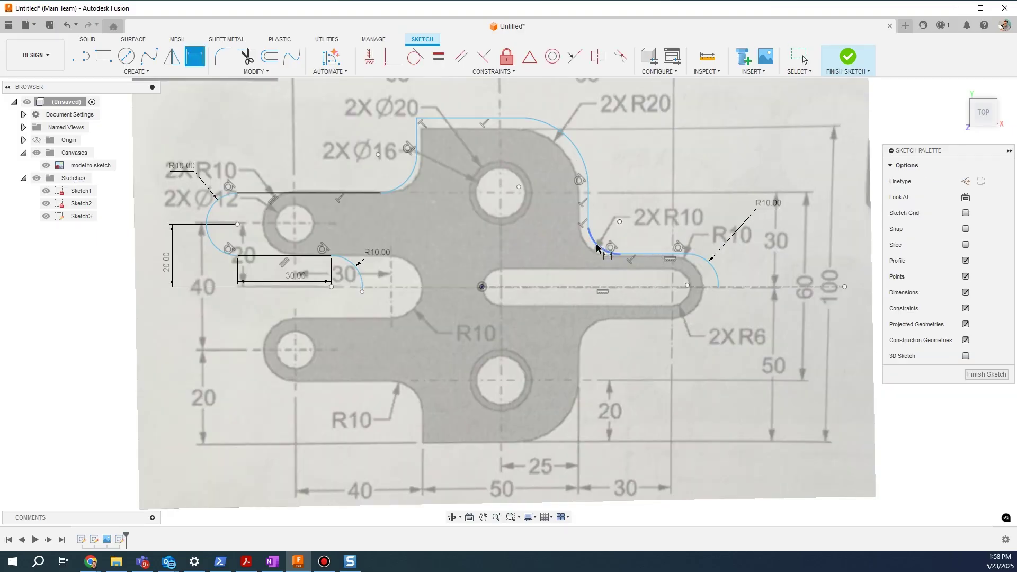
click(593, 242)
click(624, 195)
text(10)
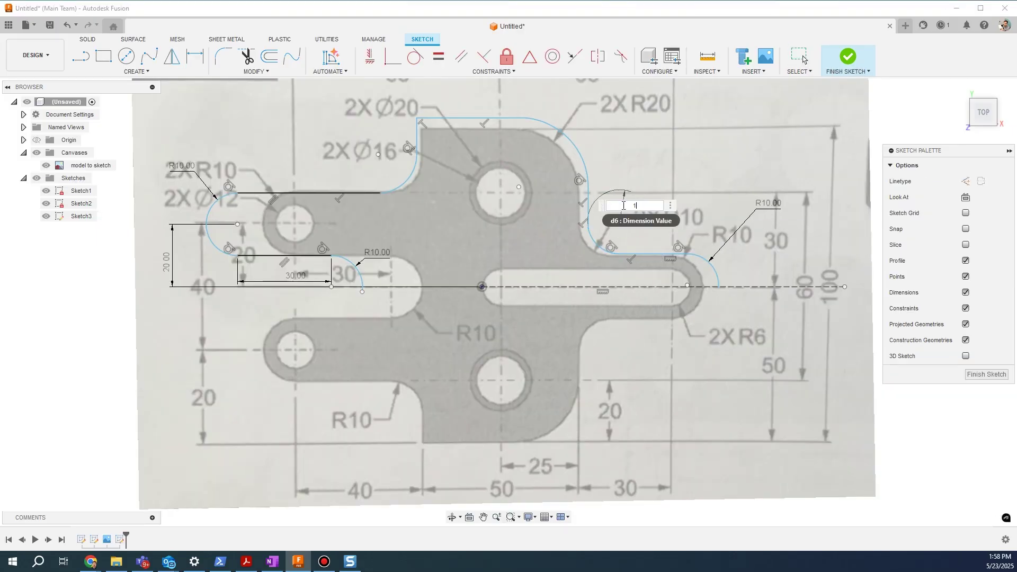
key(Return)
key(Escape)
Step: Draw a circle centred on the plate's upper large hole and set its diameter to 20 mm
scroll(481, 440, down, 1)
click(127, 56)
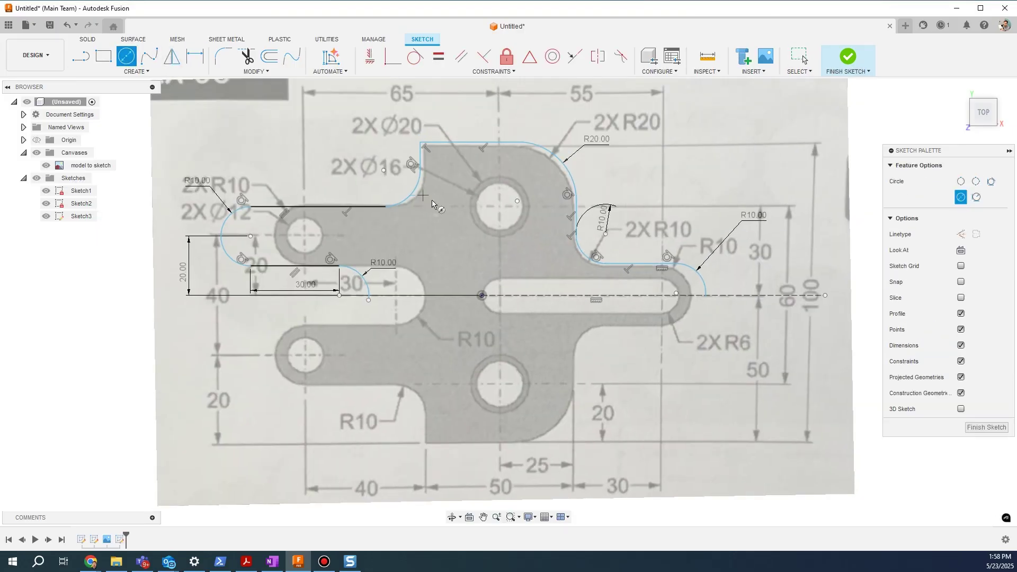
click(499, 206)
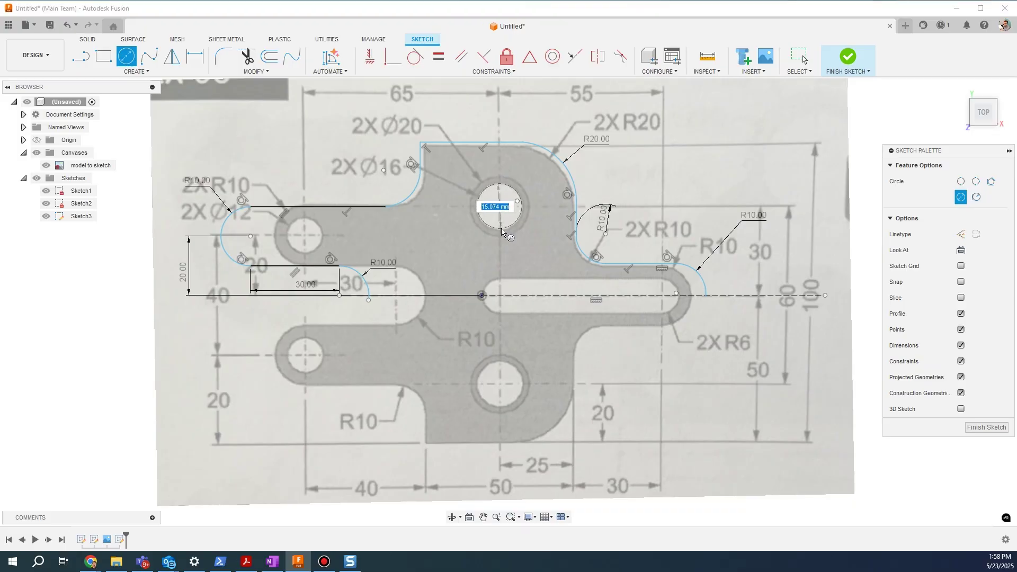
click(515, 194)
key(d)
click(510, 188)
click(520, 171)
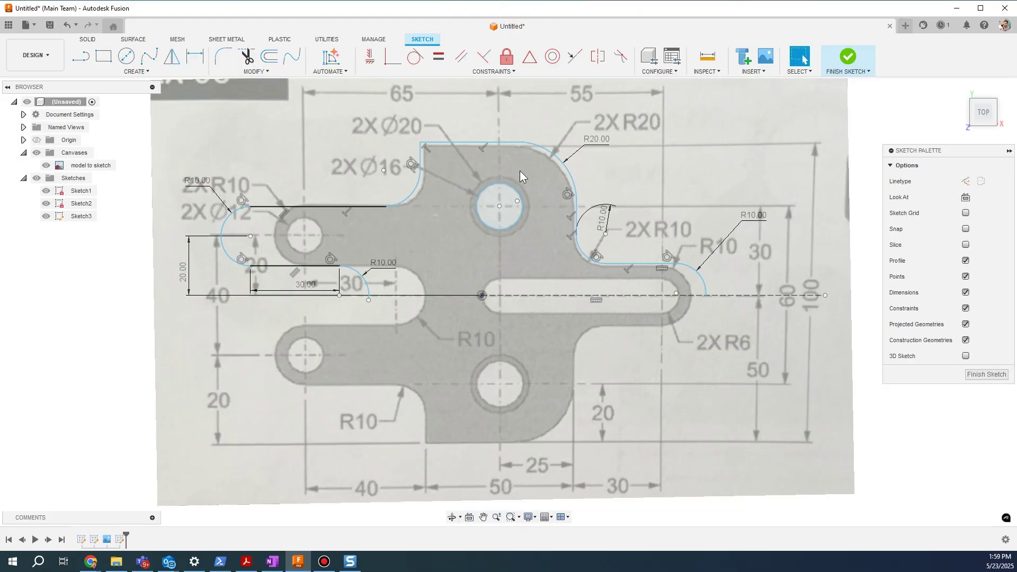
text(20)
key(Return)
Step: Dimension the circle's centre 25 mm from the plate's right vertical edge and 65 mm from the left end arc's centre
scroll(510, 181, up, 1)
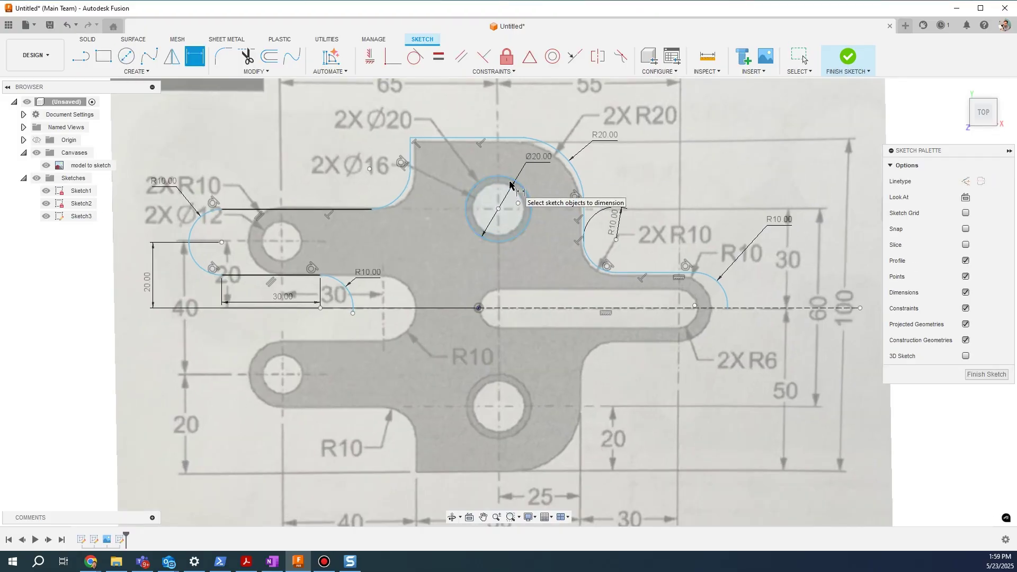
click(545, 248)
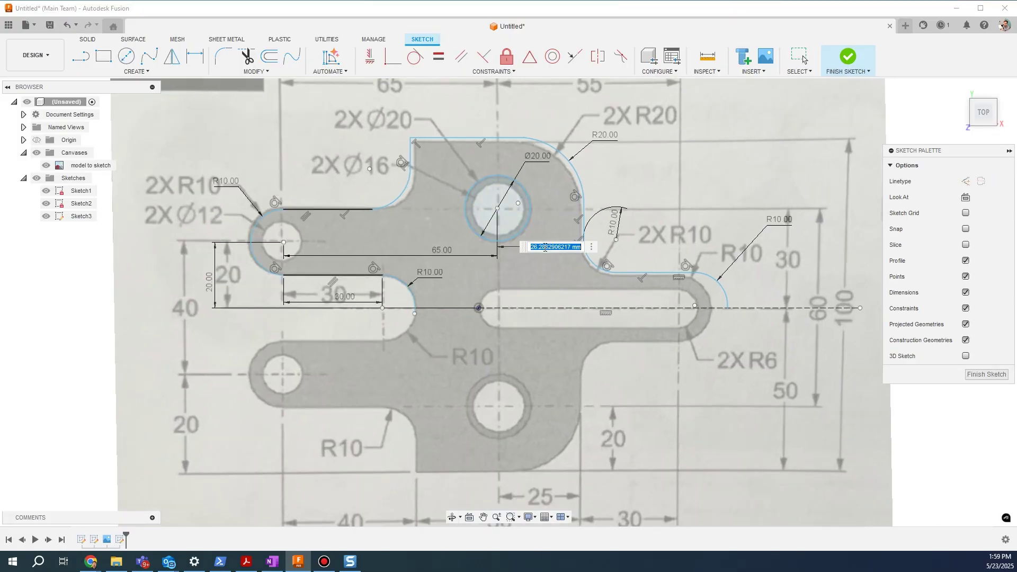
text(25)
key(Return)
click(284, 242)
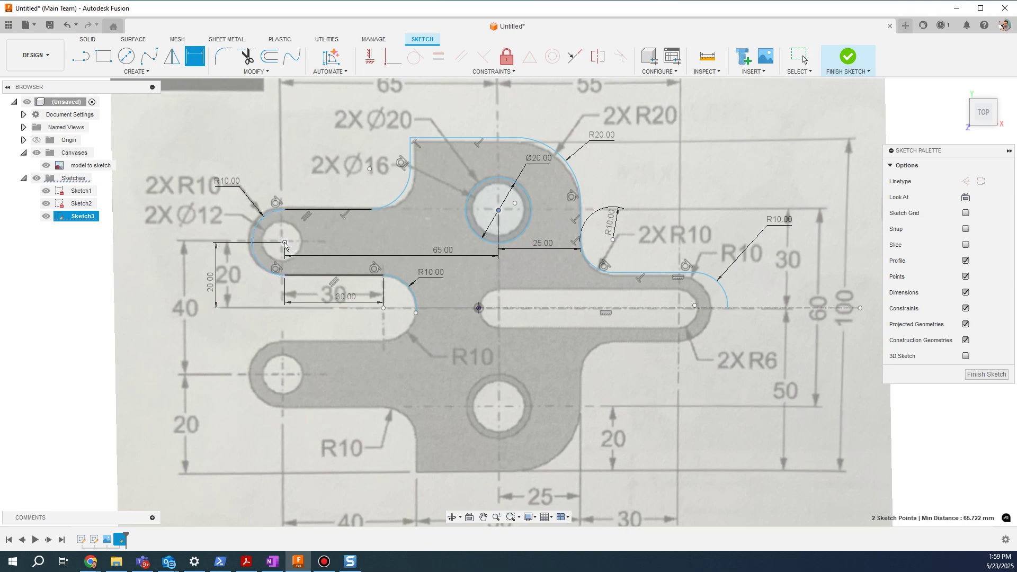
click(497, 209)
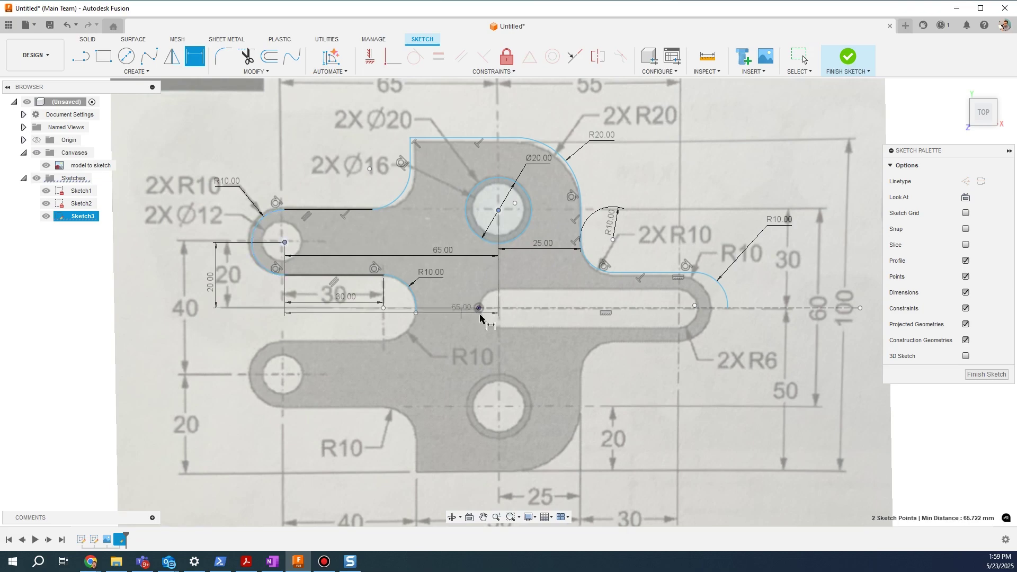
click(694, 306)
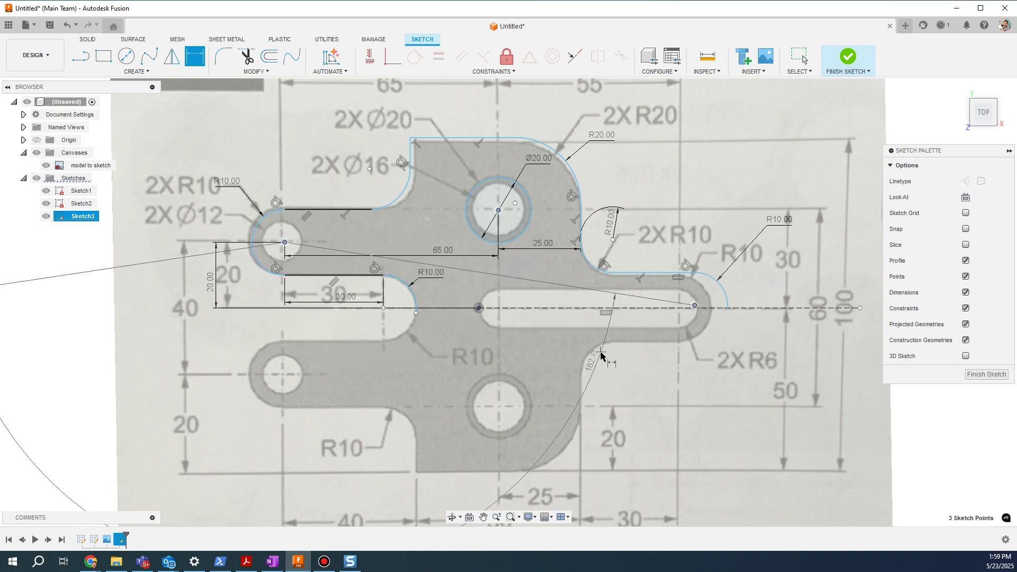
key(Escape)
Step: Set the horizontal distance between the left and right end arc centres to 65+55 mm and realign the sketch with the canvas
key(d)
click(285, 242)
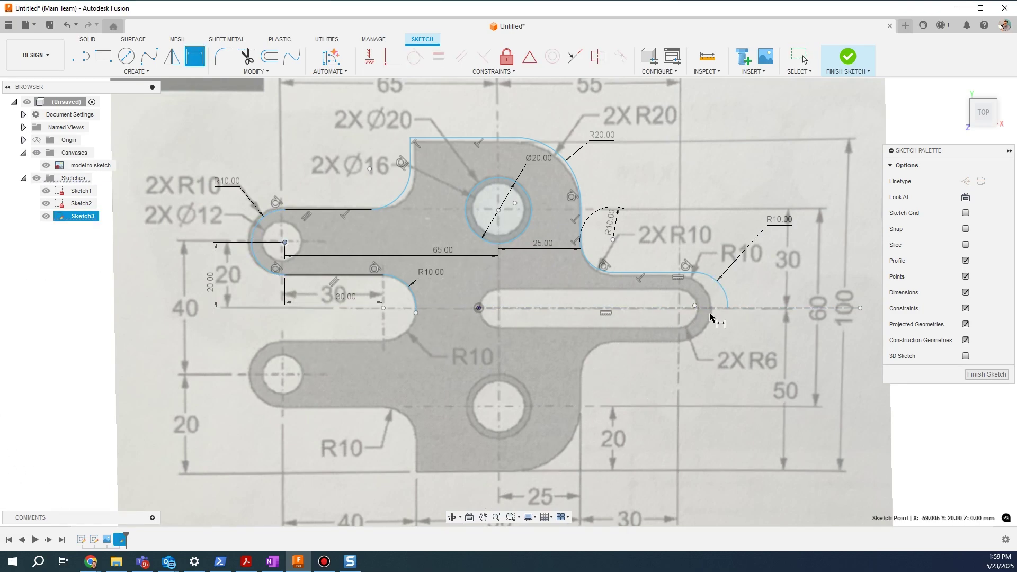
click(695, 307)
click(577, 348)
text(65)
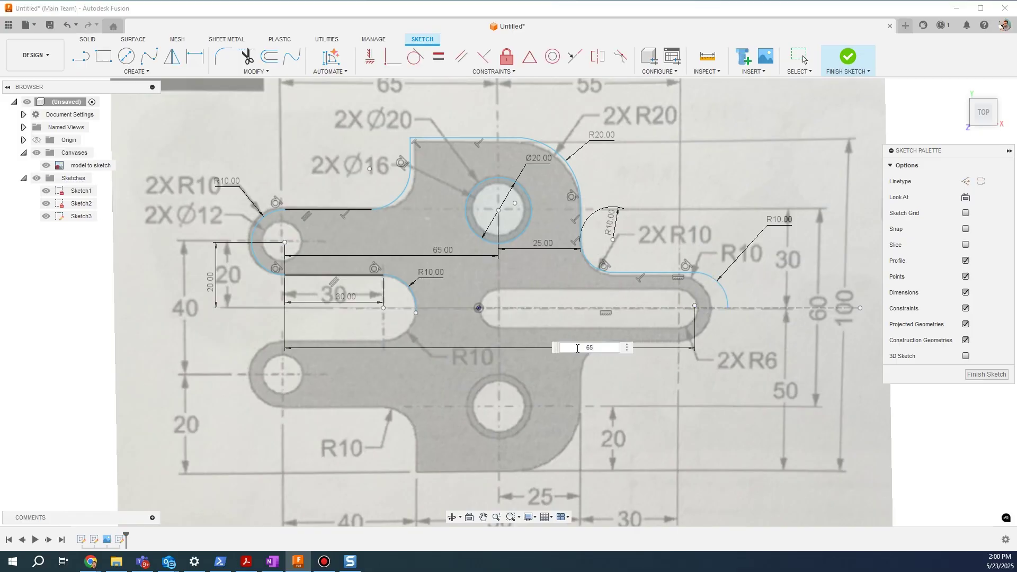
text(+55)
key(Return)
click(498, 210)
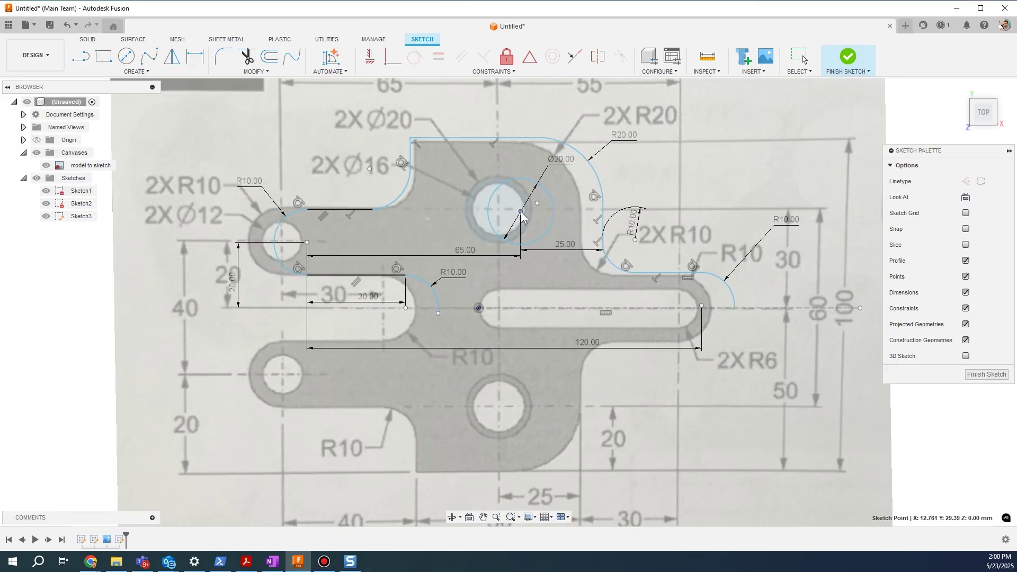
mouse_move(498, 209)
mouse_down()
mouse_move(488, 201)
mouse_move(500, 210)
mouse_up()
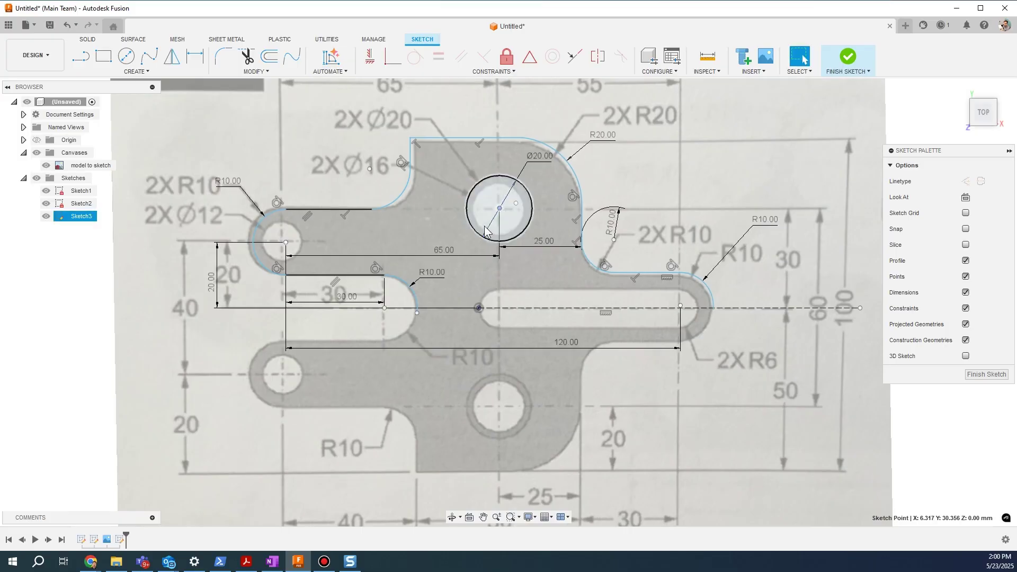
Step: Make the open end of the left notch arc coincident with the horizontal construction centreline
double_click(421, 307)
right_click(424, 313)
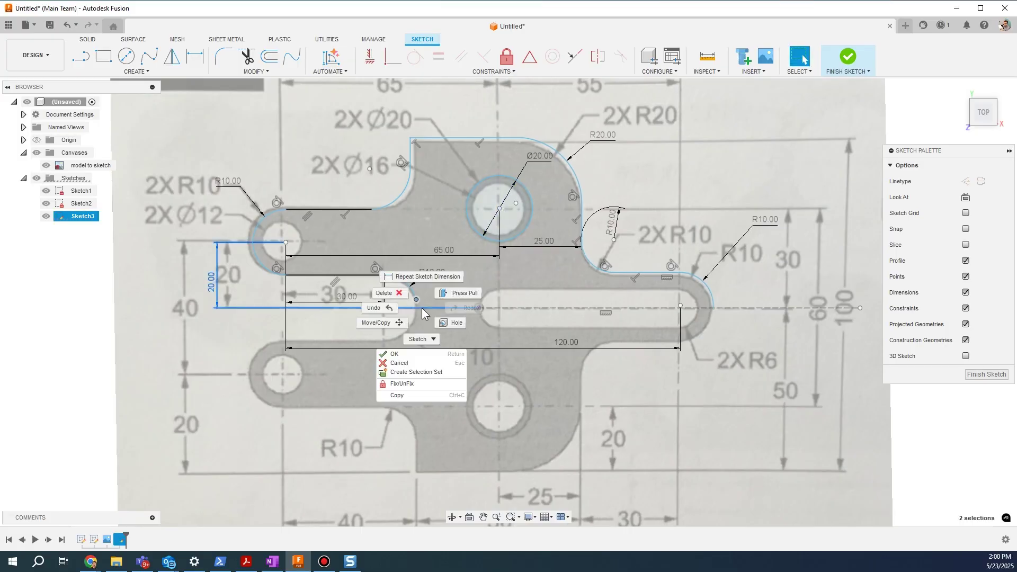
click(419, 363)
click(503, 307)
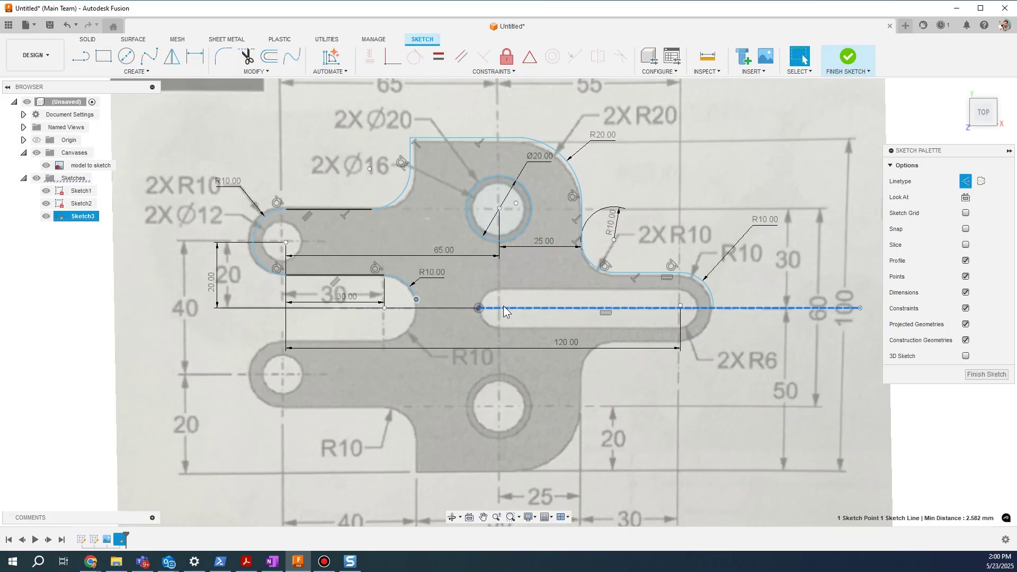
right_click(504, 307)
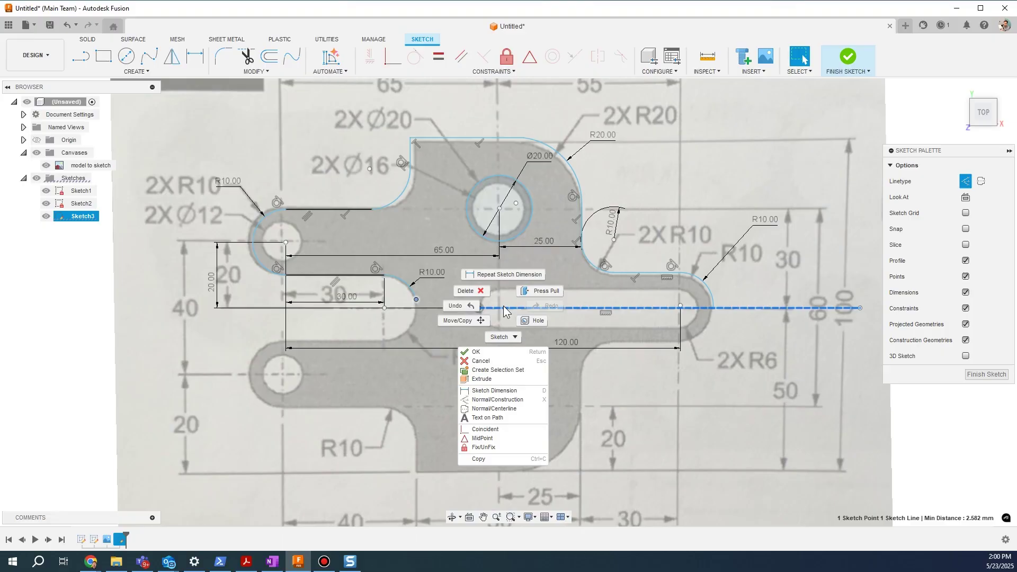
click(491, 429)
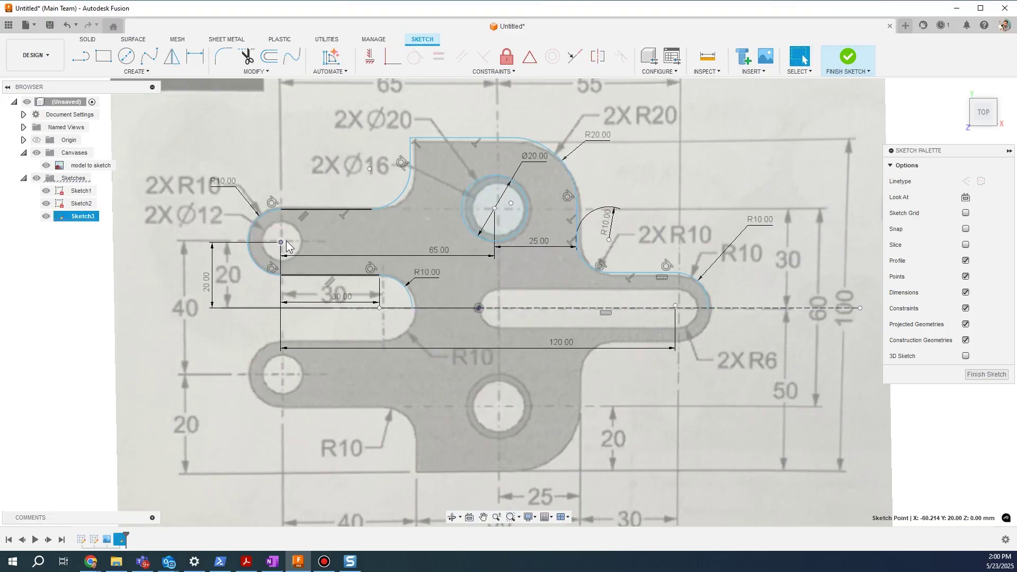
Step: Dimension the plate's upper-left vertical edge 40 mm from the left arc's centre and the adjoining concave arc with a 10 mm radius
key(d)
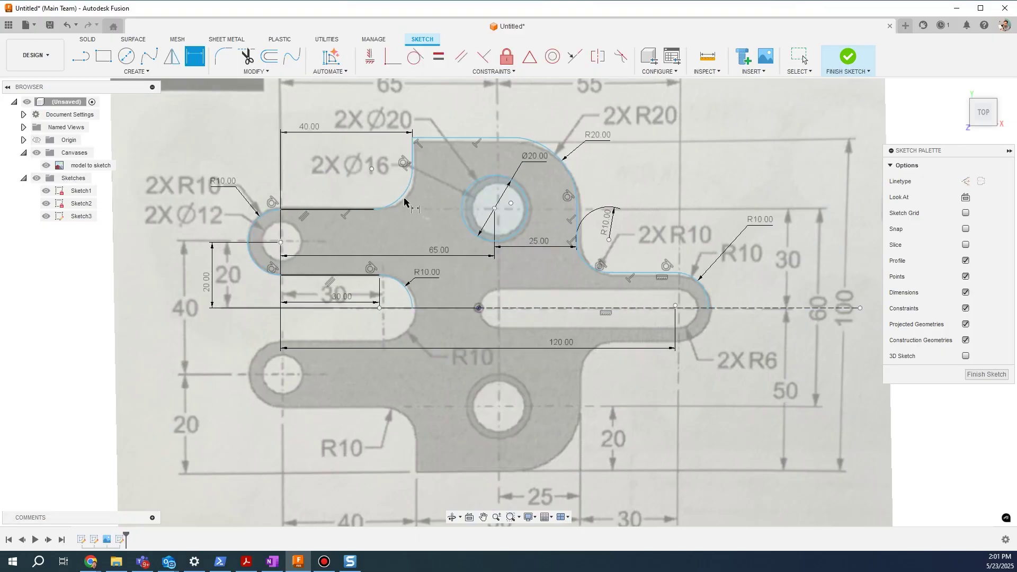
click(403, 197)
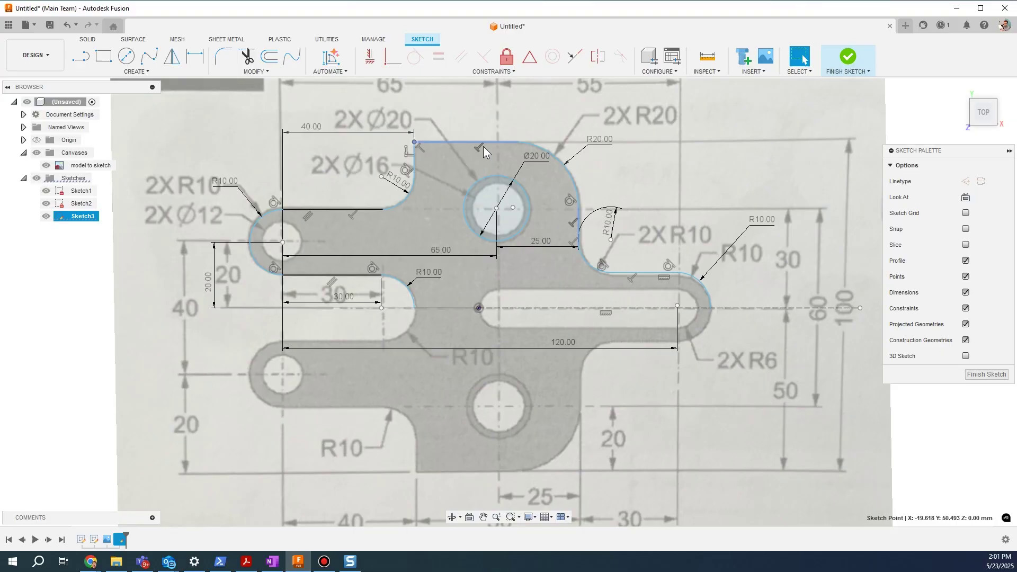
Step: Dimension the plate's top edge 50 mm above the horizontal centreline
key(d)
click(662, 307)
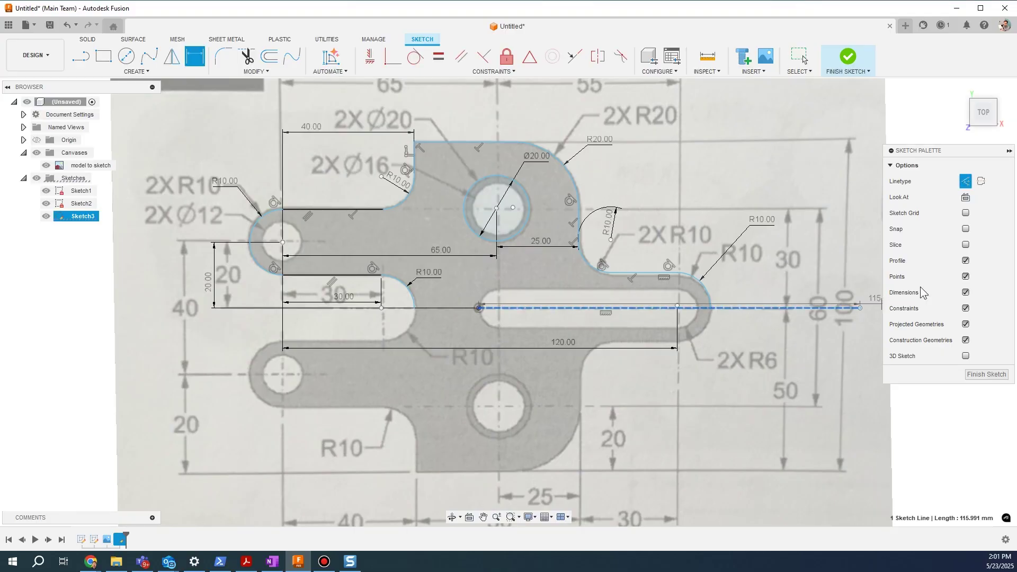
click(460, 147)
key(Return)
key(Escape)
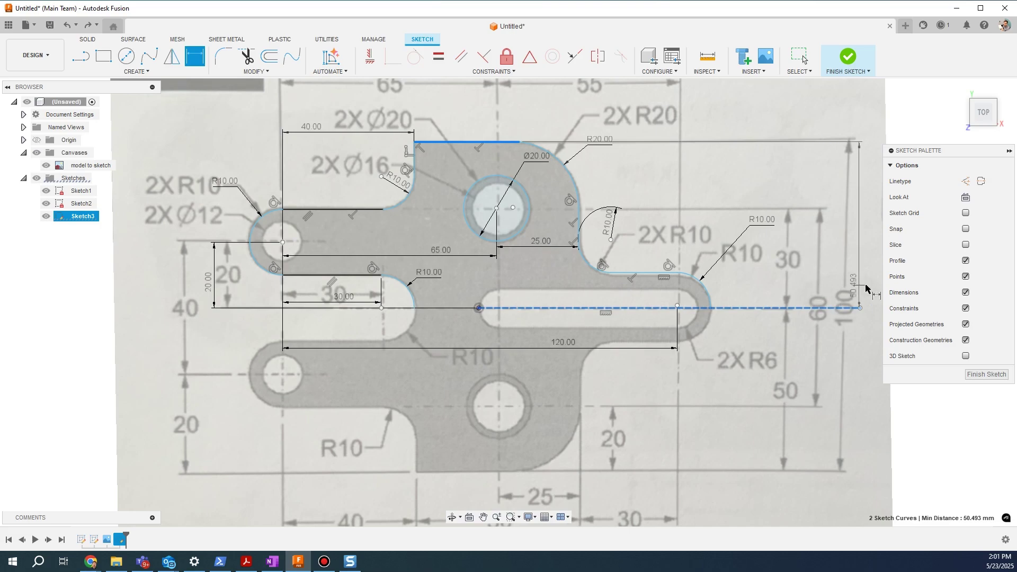
click(868, 284)
text(5)
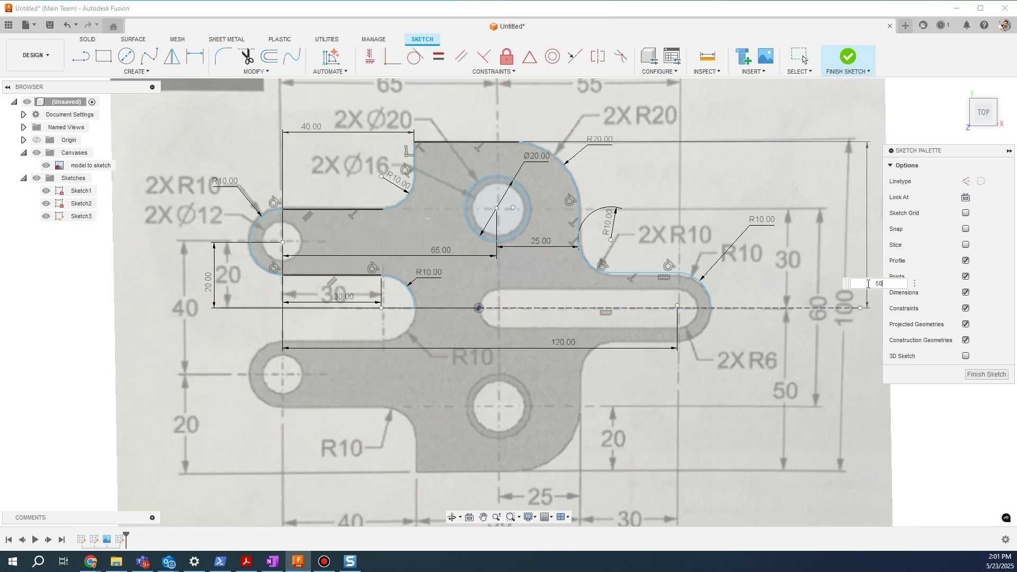
text(0)
key(Return)
key(Escape)
Step: Make the plate's top edge tangent to the R20 corner arc
click(514, 149)
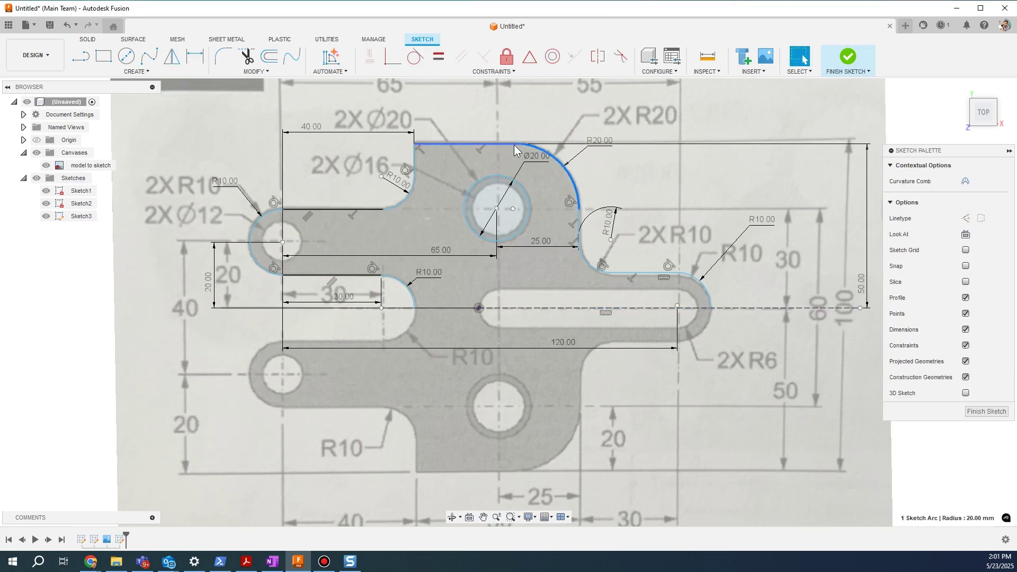
shift+click(509, 144)
right_click(509, 145)
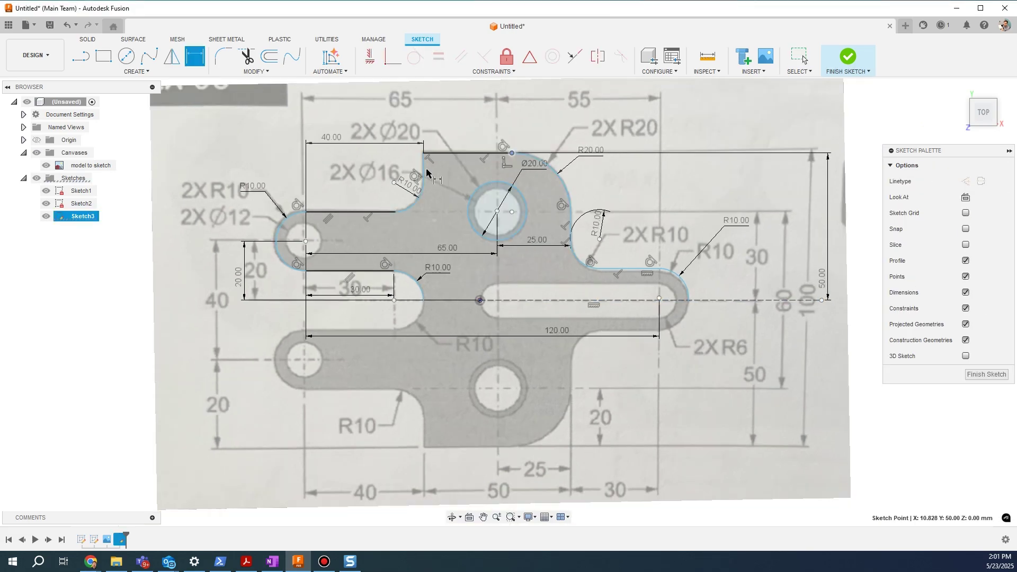
Step: Try to dimension the width between the plate's left and right vertical edges
click(425, 169)
key(Escape)
click(424, 174)
click(571, 228)
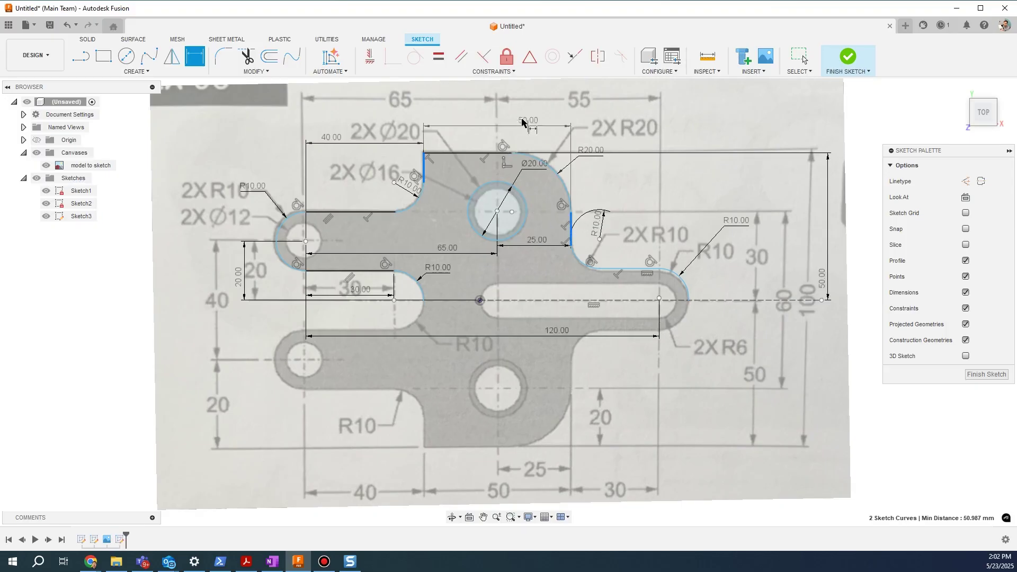
click(494, 101)
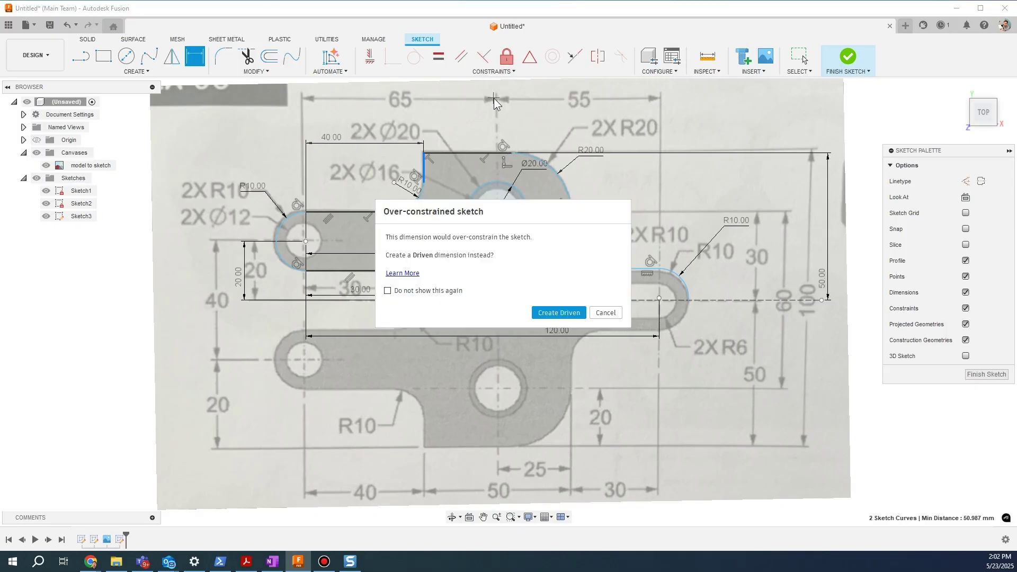
click(606, 313)
key(Escape)
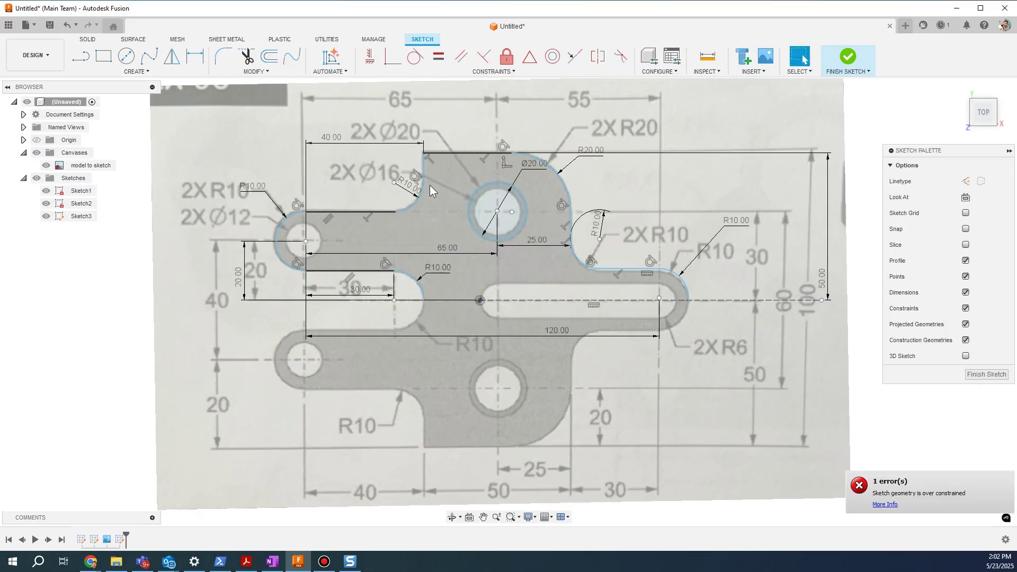
Step: Shift the outline's upper-left corner sideways to test the sketch's remaining freedom and try adding another dimension
mouse_move(423, 154)
mouse_down()
mouse_move(414, 154)
mouse_move(430, 154)
mouse_up()
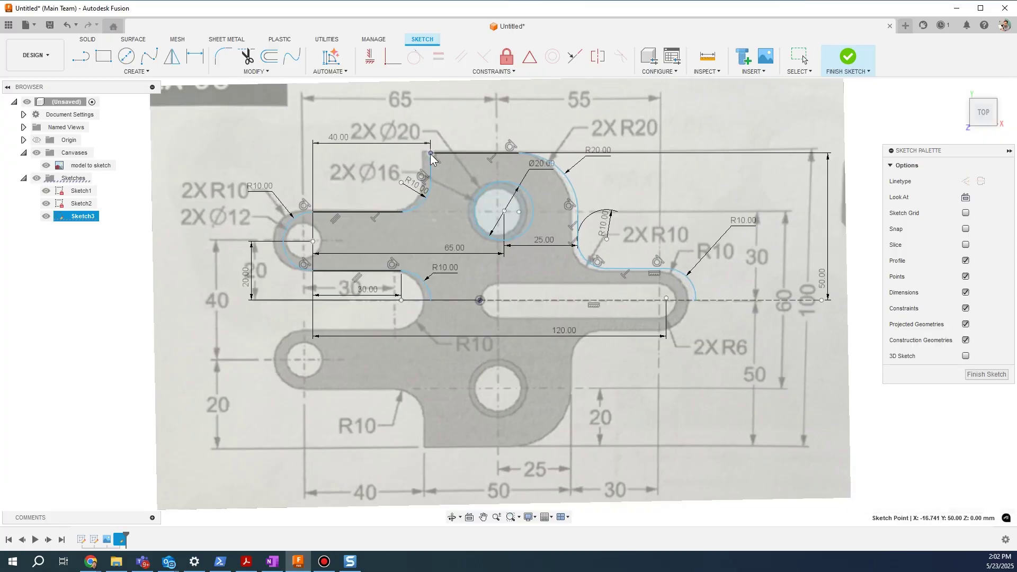
click(523, 142)
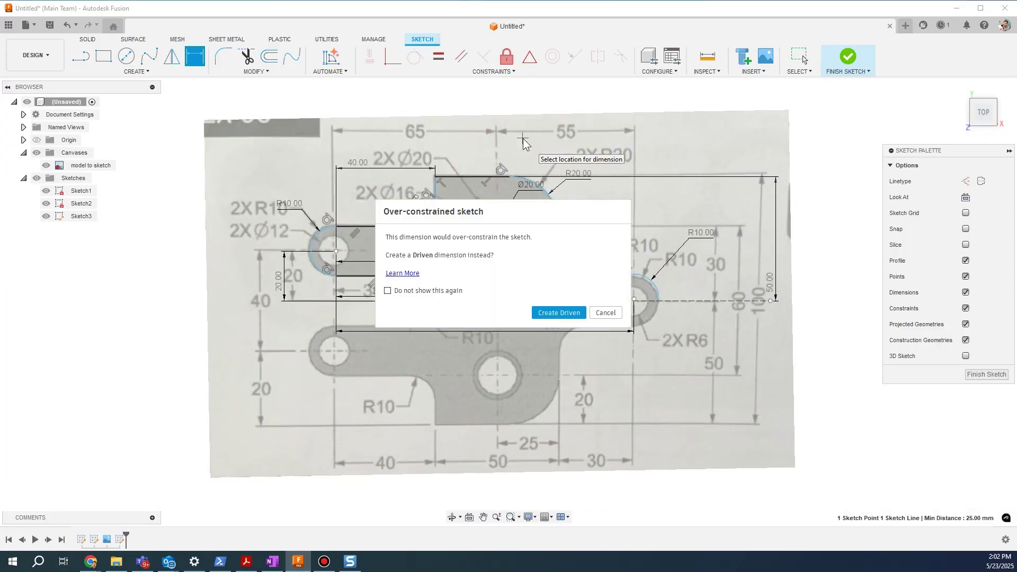
click(606, 313)
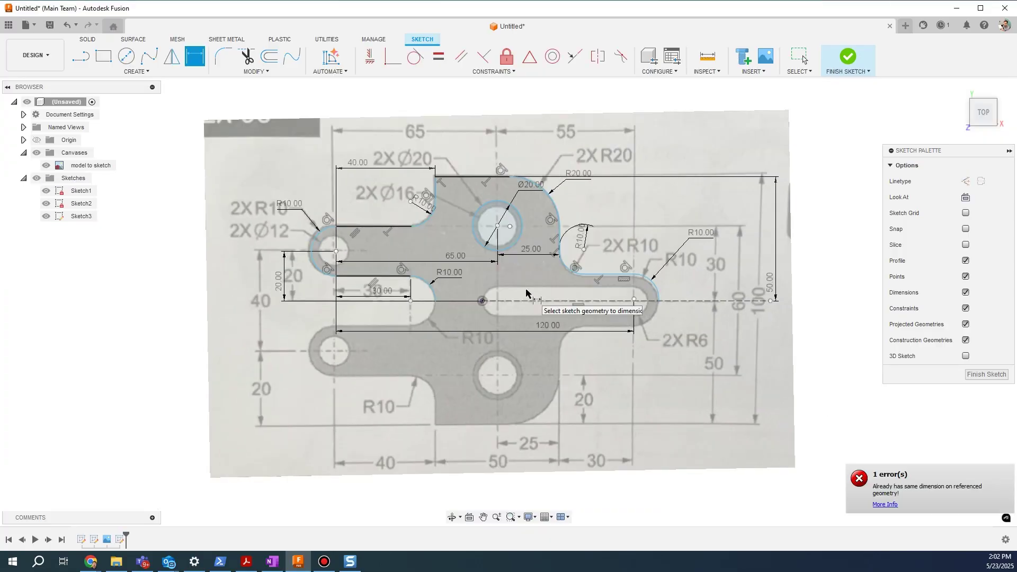
key(Escape)
scroll(496, 299, up, 4)
scroll(401, 154, down, 2)
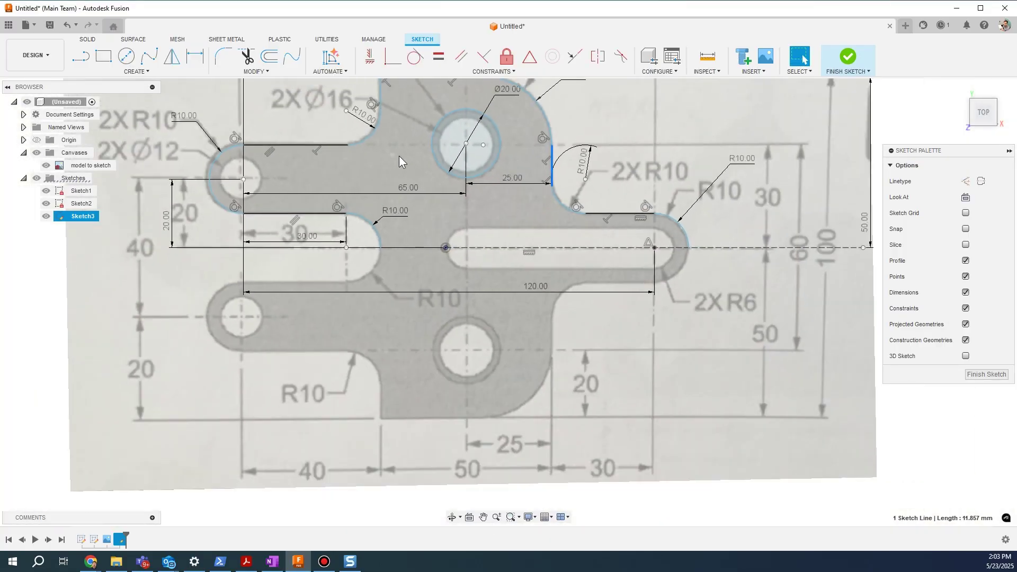
Step: Add a sketch point on the horizontal centreline and align it vertically with the 20 mm circle's centre
text(s)
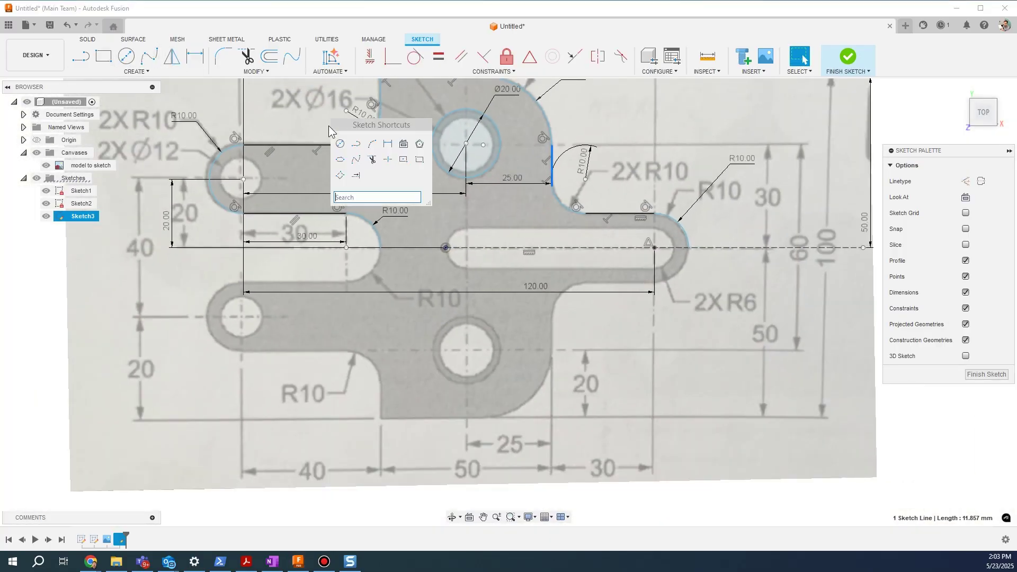
text(point)
key(Return)
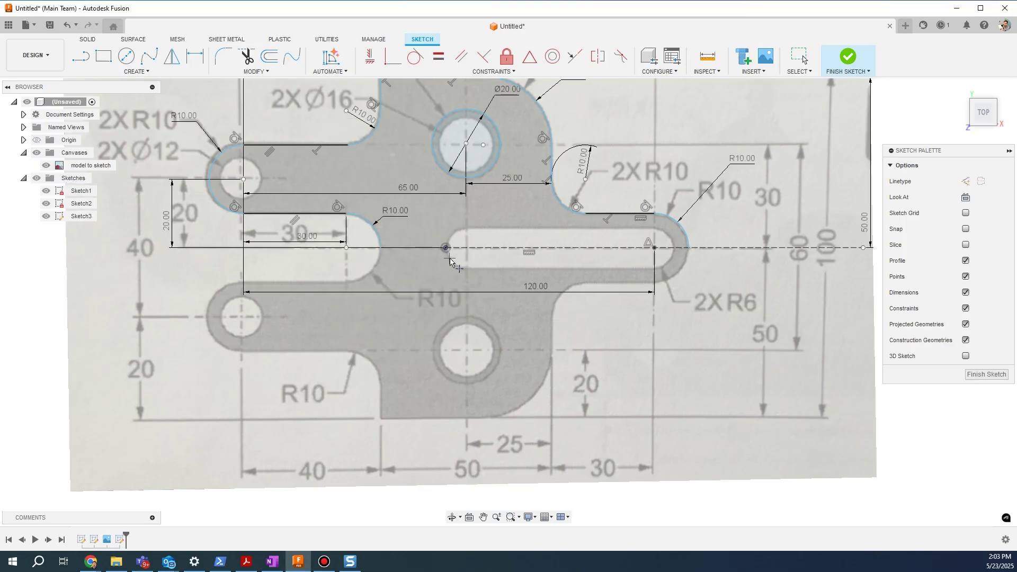
key(Escape)
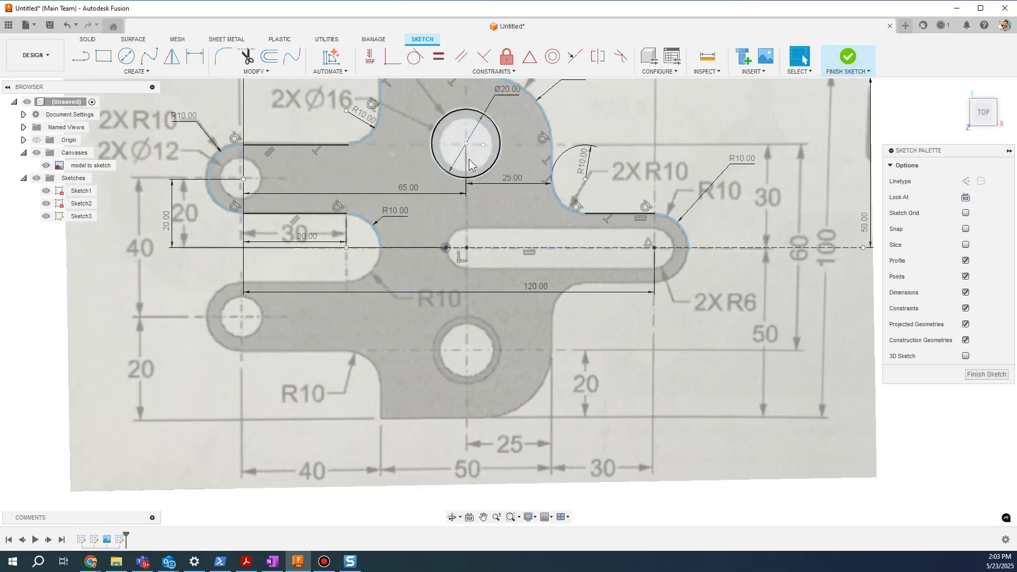
click(467, 144)
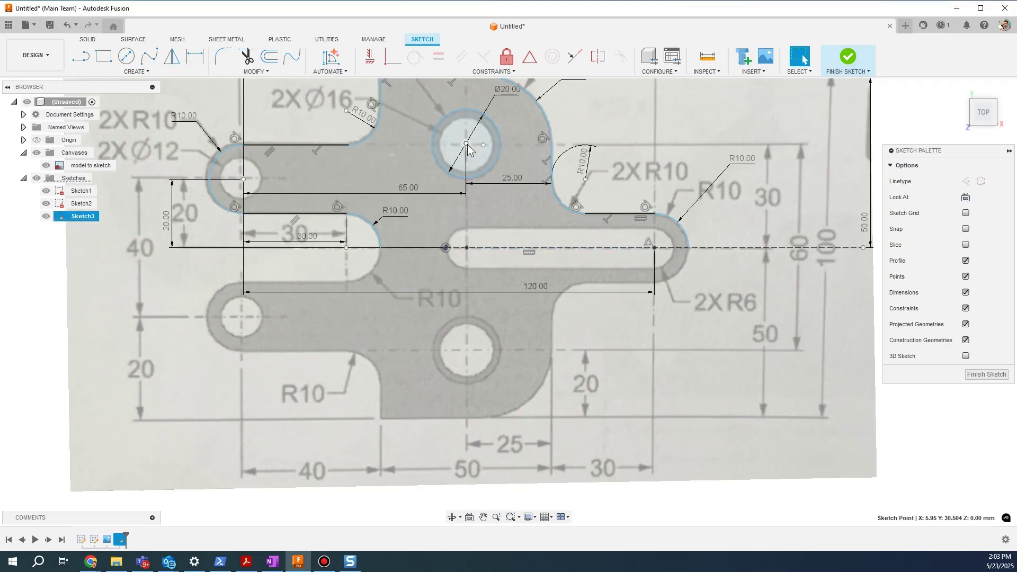
shift+click(466, 248)
right_click(467, 248)
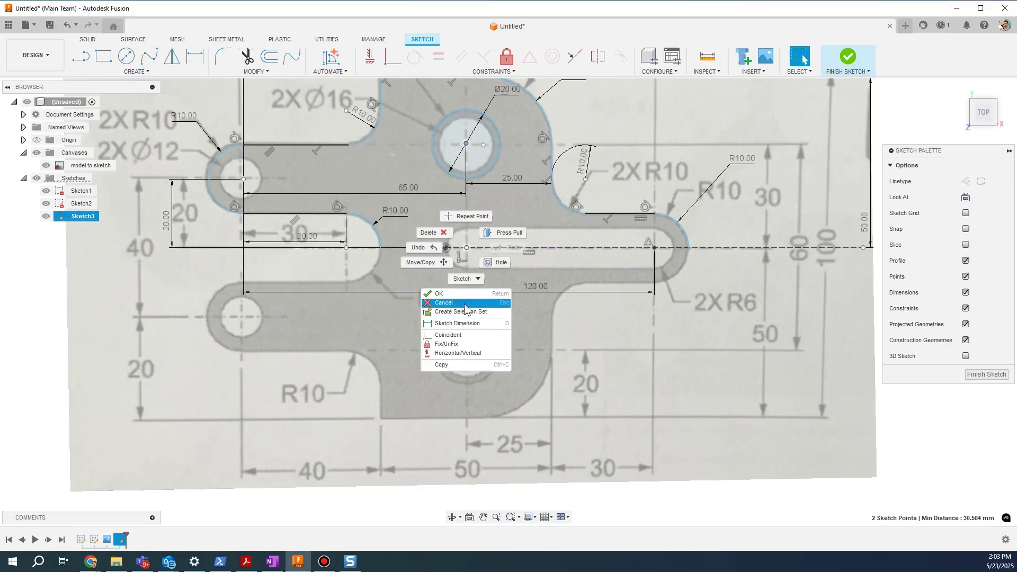
click(470, 353)
Step: Dimension the origin point 6 mm horizontally from the sketch point below the circle
scroll(506, 246, up, 1)
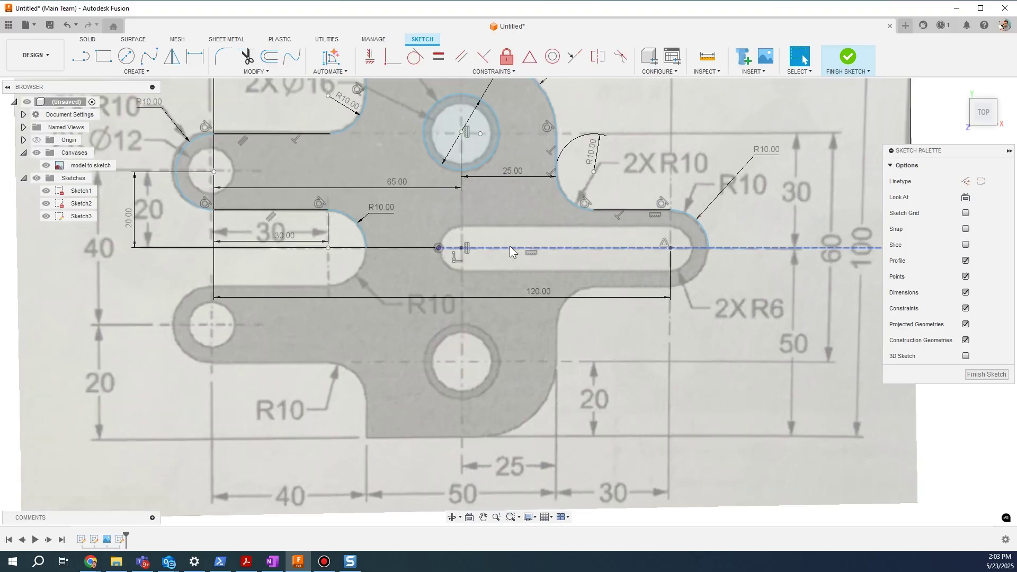
click(457, 249)
key(d)
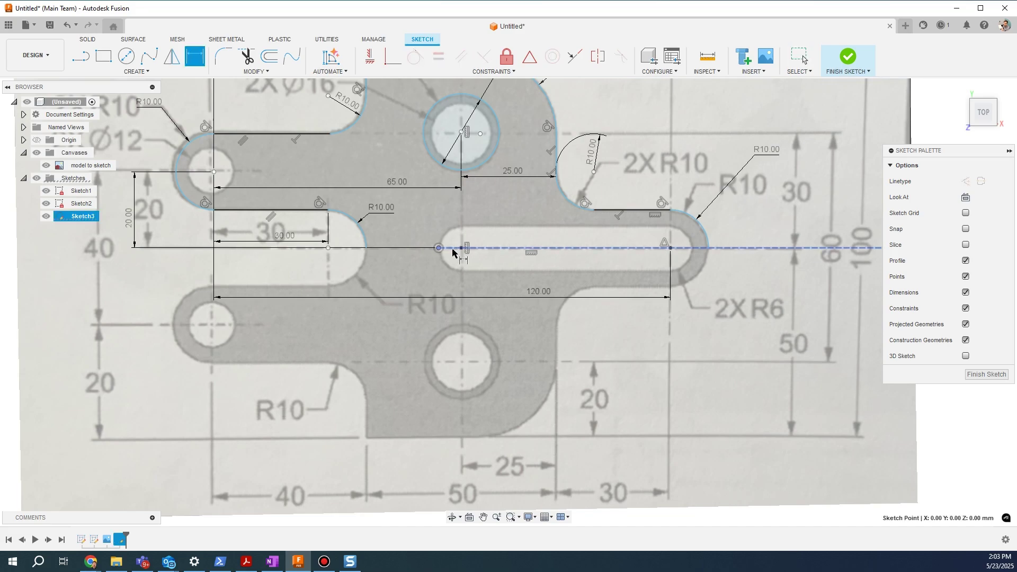
click(461, 247)
click(449, 277)
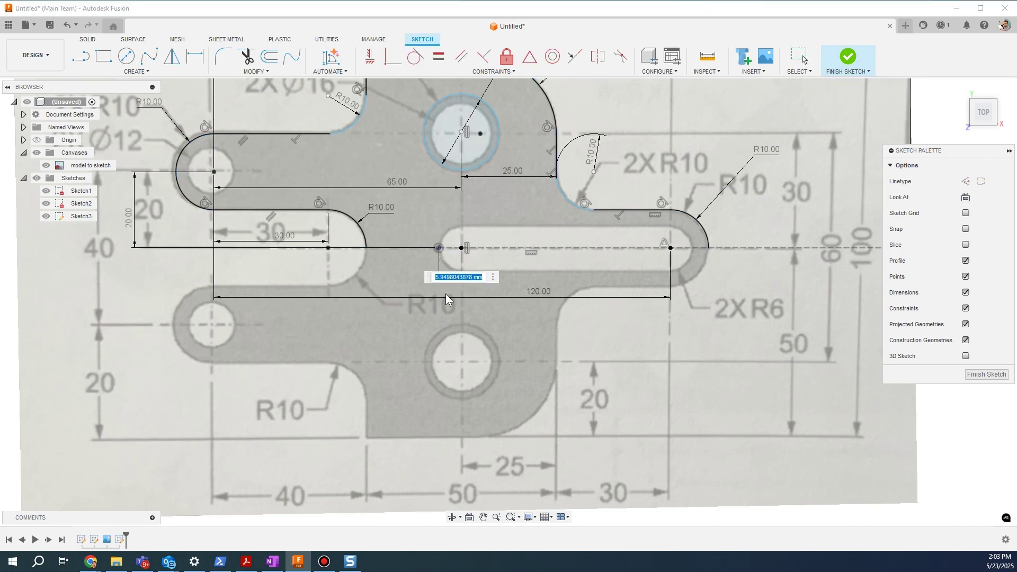
text(6)
key(Return)
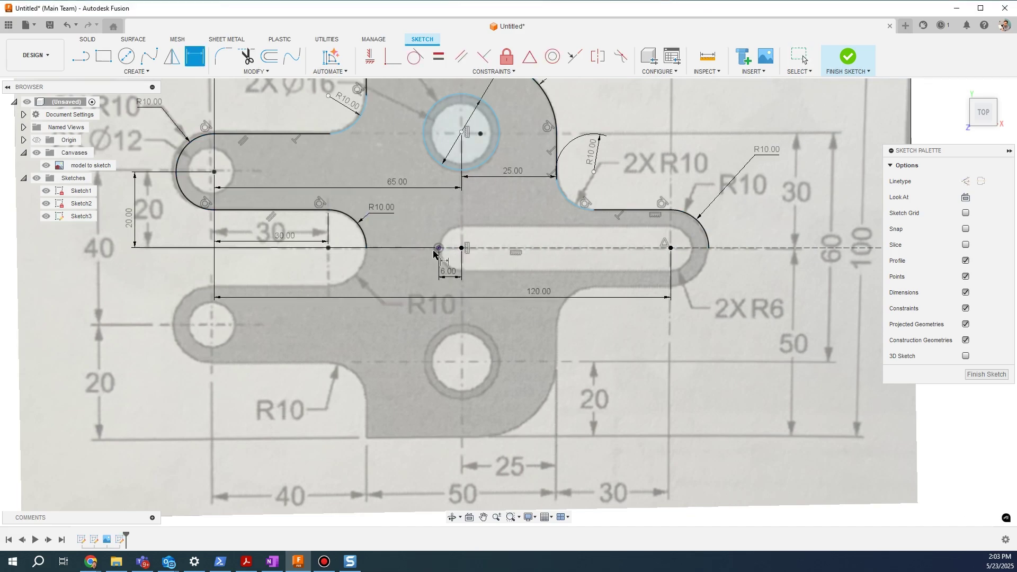
Step: Make the upper-left R10 inner corner arc tangent to the upper arm's top edge
scroll(534, 192, down, 1)
middle_drag(534, 191, 535, 216)
key(Escape)
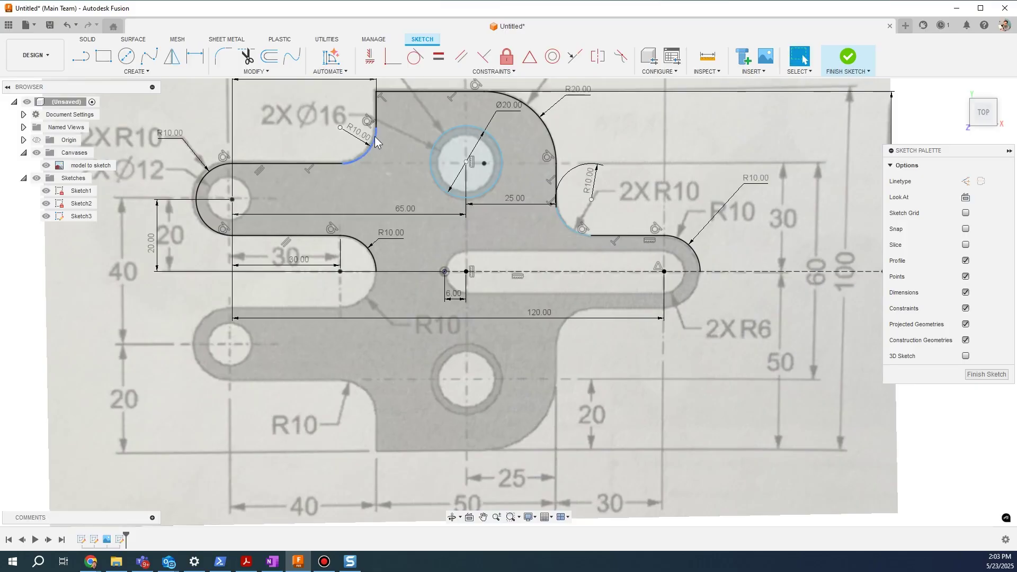
click(375, 138)
key(t)
click(336, 163)
key(Escape)
Step: Make the right-hand R10 inner corner arc tangent to the plate's right vertical edge
click(592, 235)
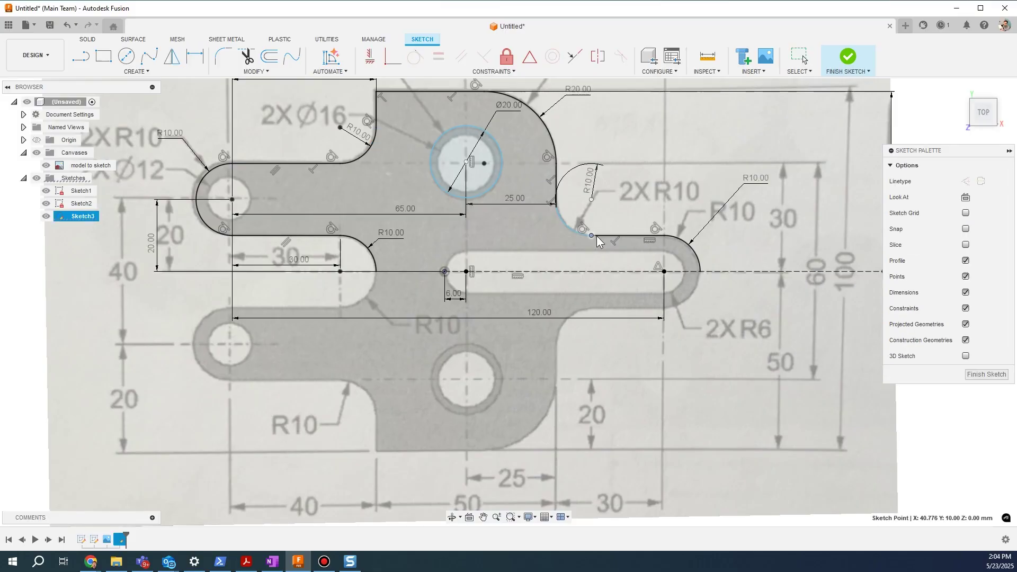
click(555, 210)
shift+click(556, 191)
key(t)
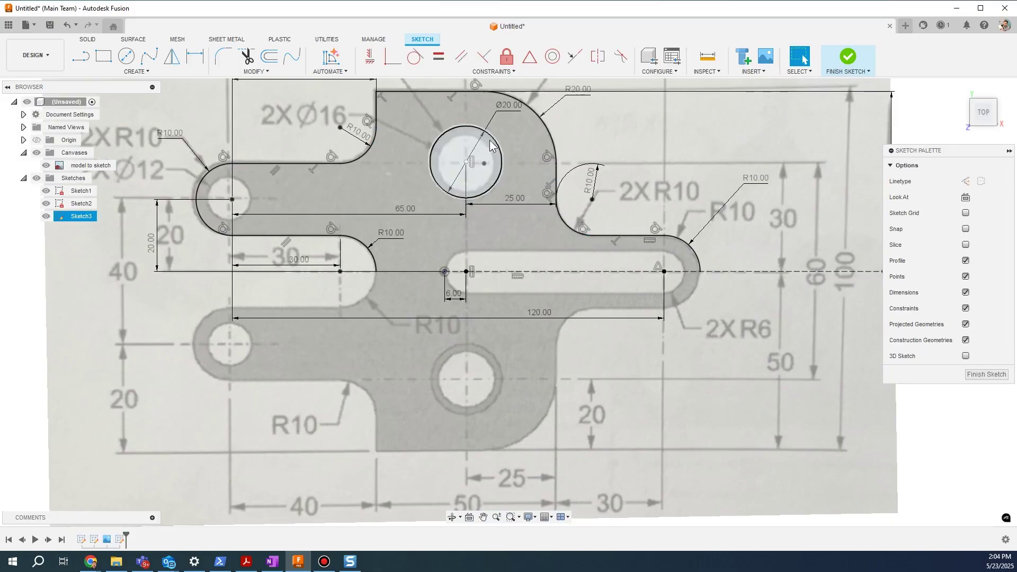
Step: Shift the 20 mm circle to test its freedom and dimension its centre 30 mm above the horizontal centreline
drag(495, 139, 499, 130)
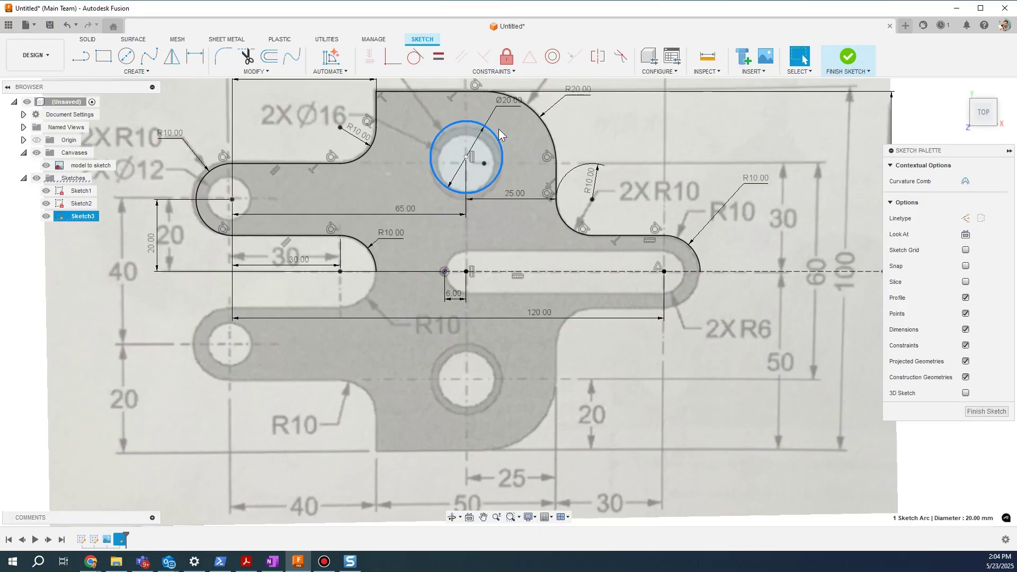
key(d)
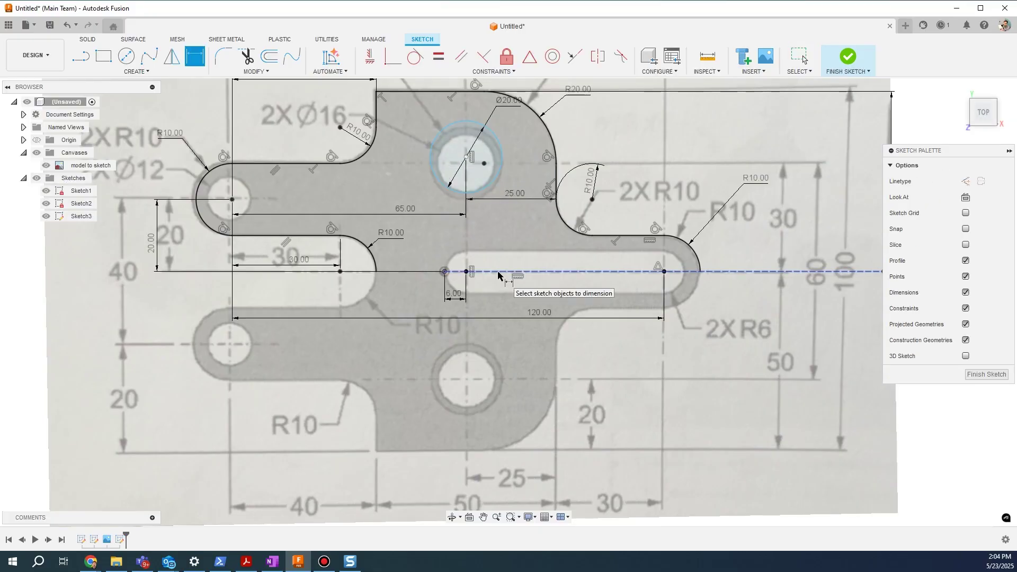
click(498, 272)
click(466, 156)
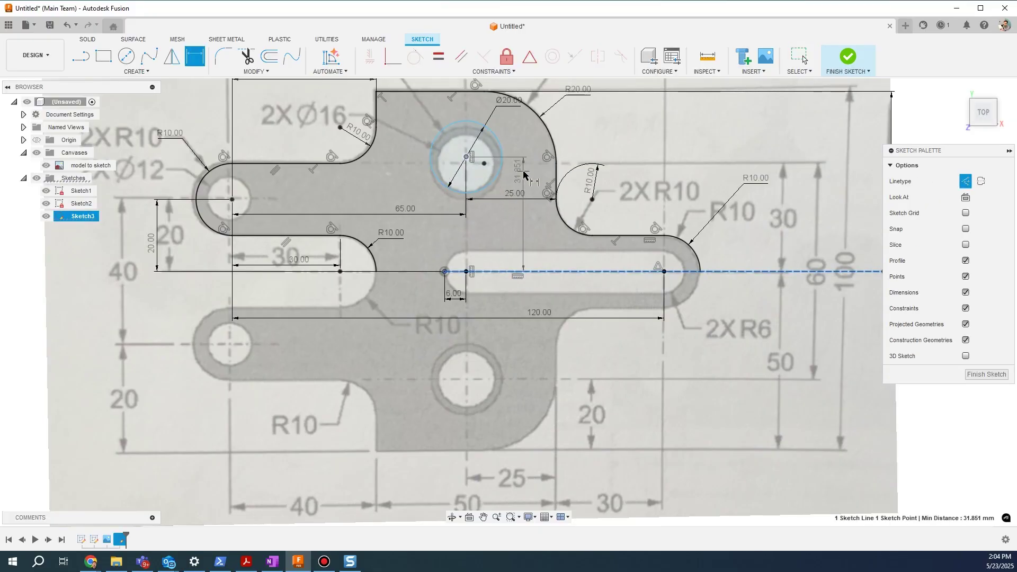
click(523, 172)
text(30)
key(Return)
Step: Toggle the "model to sketch" canvas to compare it with the sketched outline, leaving the canvas hidden
scroll(615, 195, down, 2)
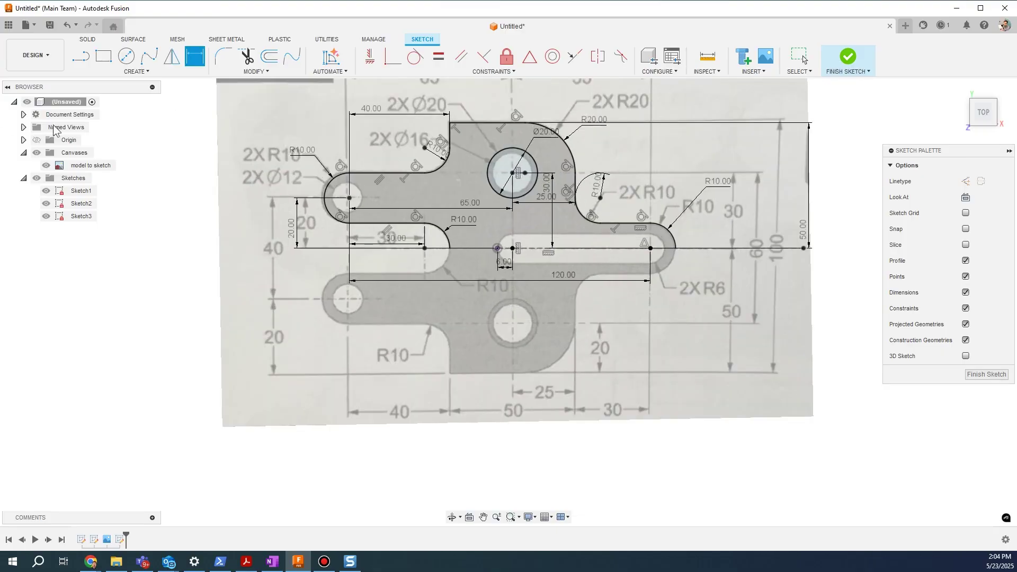
click(46, 165)
scroll(604, 141, up, 2)
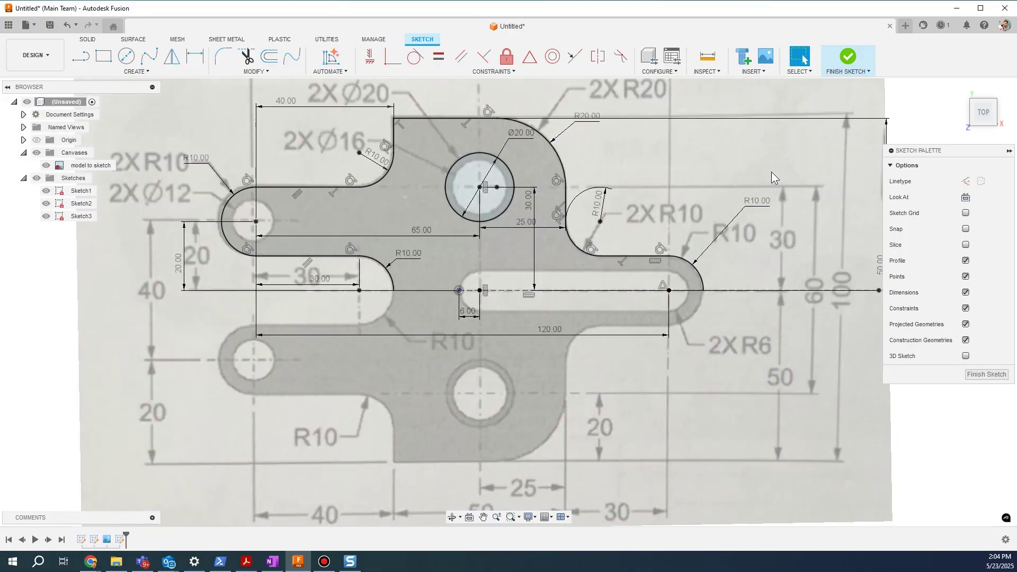
scroll(666, 174, down, 3)
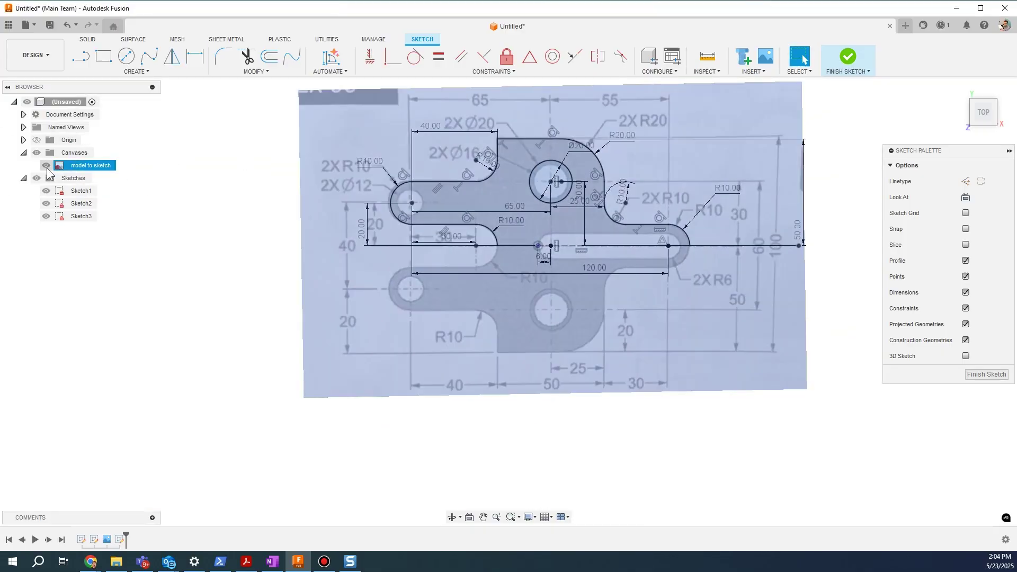
click(46, 165)
Step: Mirror the 13 objects of the plate's upper outline about the horizontal centreline
scroll(389, 212, up, 2)
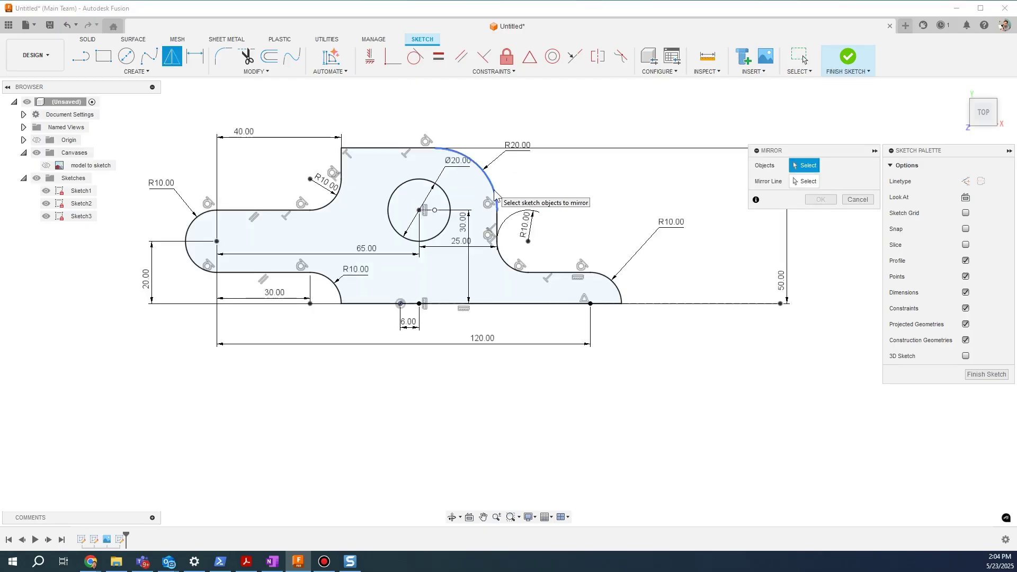
click(805, 182)
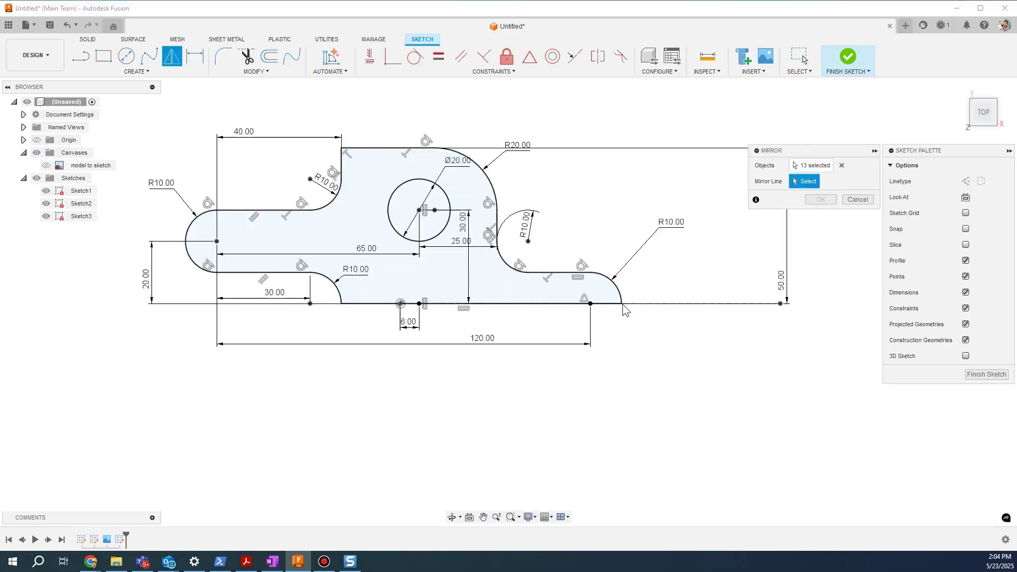
click(547, 303)
key(Return)
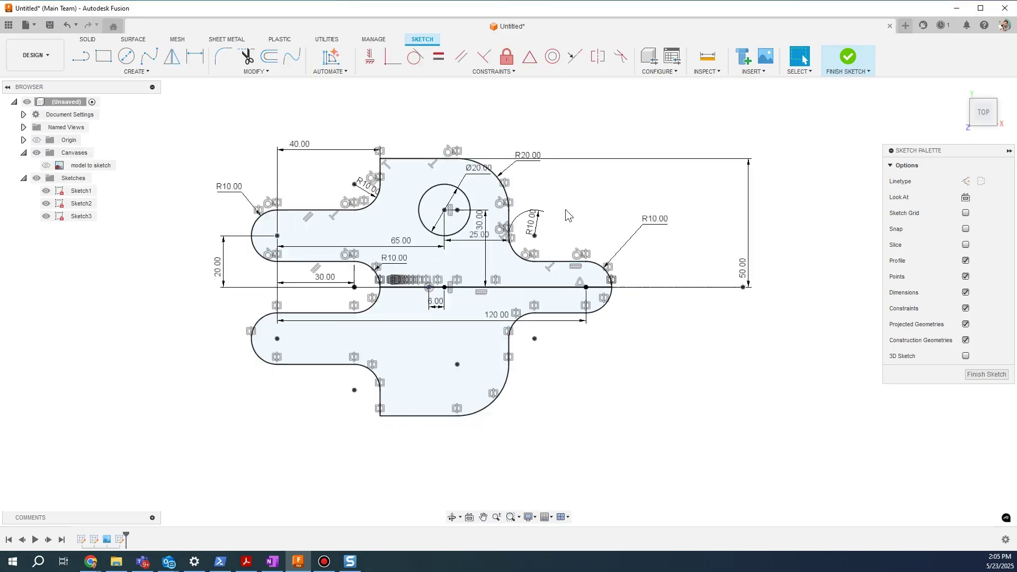
Step: Finish the sketch and extrude all three plate profiles 23 mm as a new body
scroll(371, 286, up, 1)
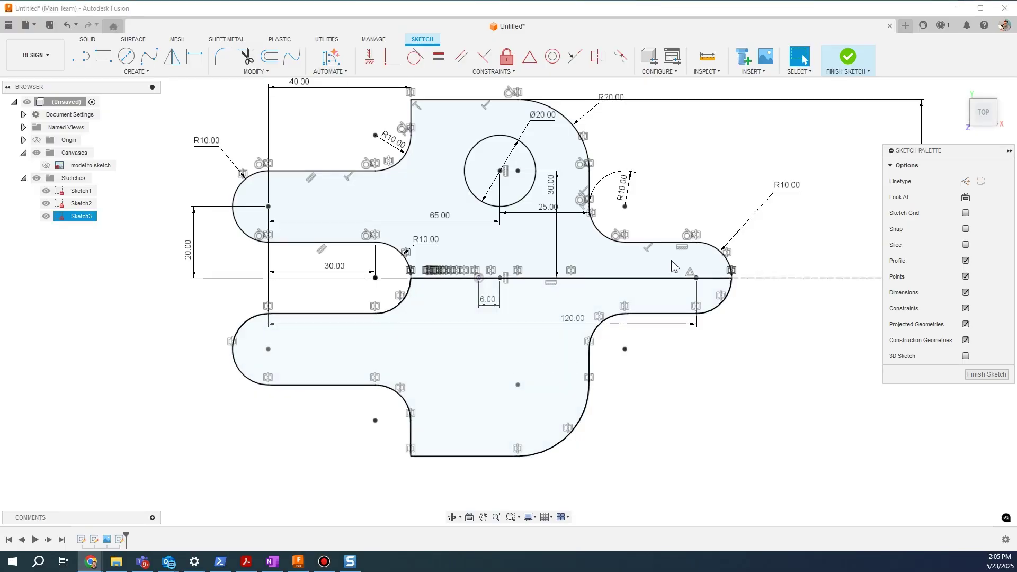
click(985, 374)
text(e)
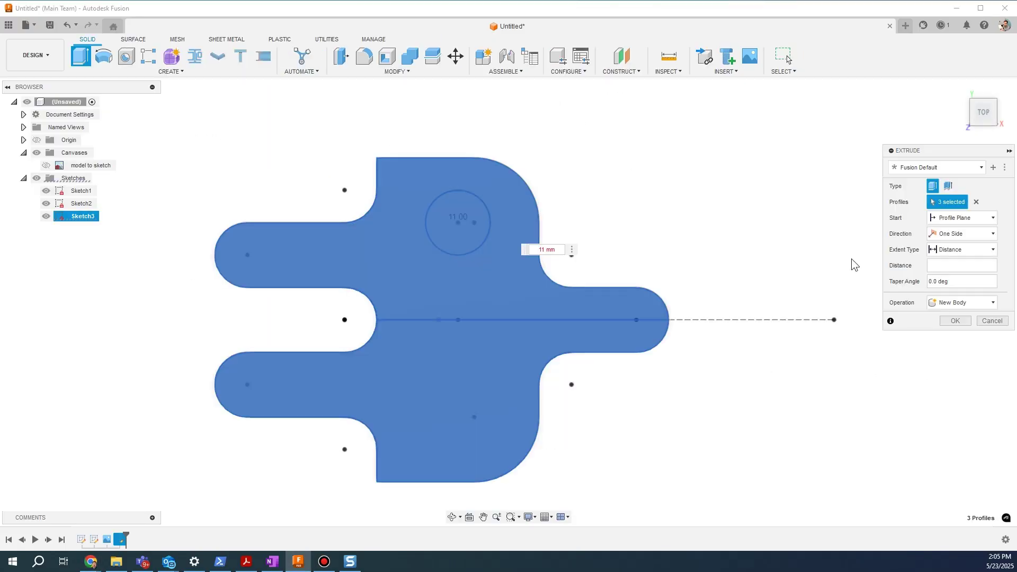
text(23)
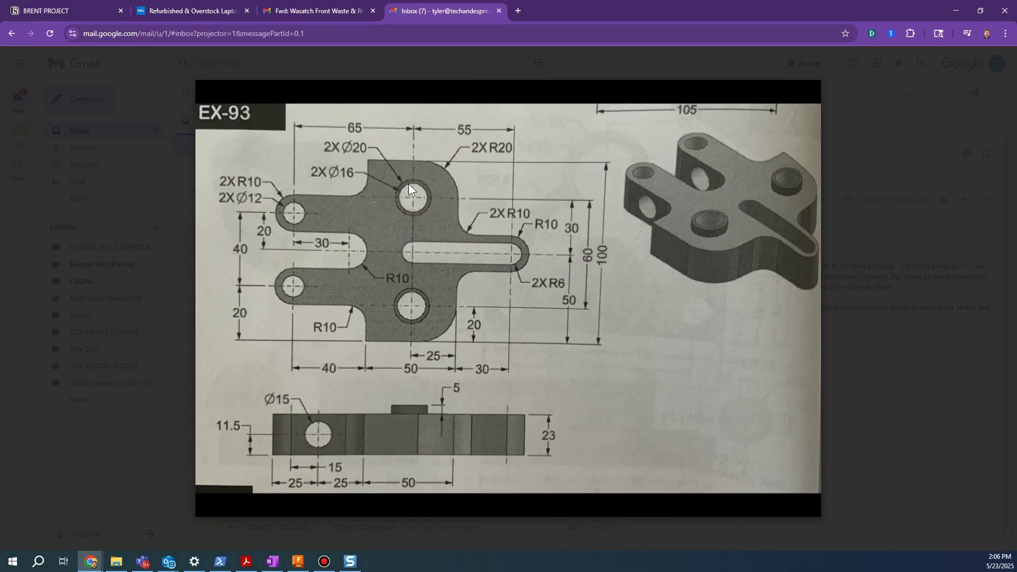
Step: Check the EX-93 reference drawing, switch back to Autodesk Fusion, and open and close the plate's profile sketch for inspection
mouse_move(415, 204)
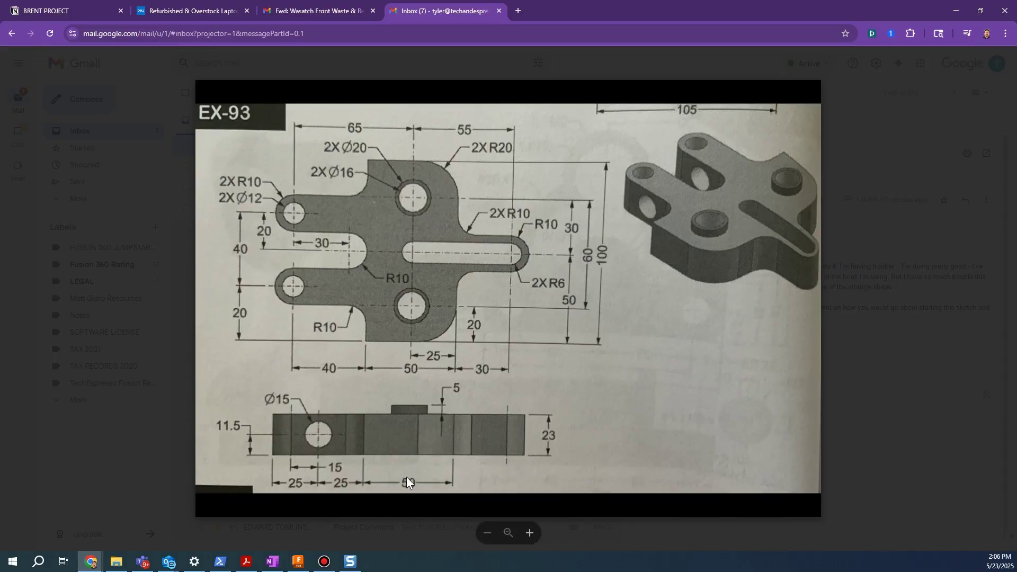
click(298, 561)
right_click(120, 539)
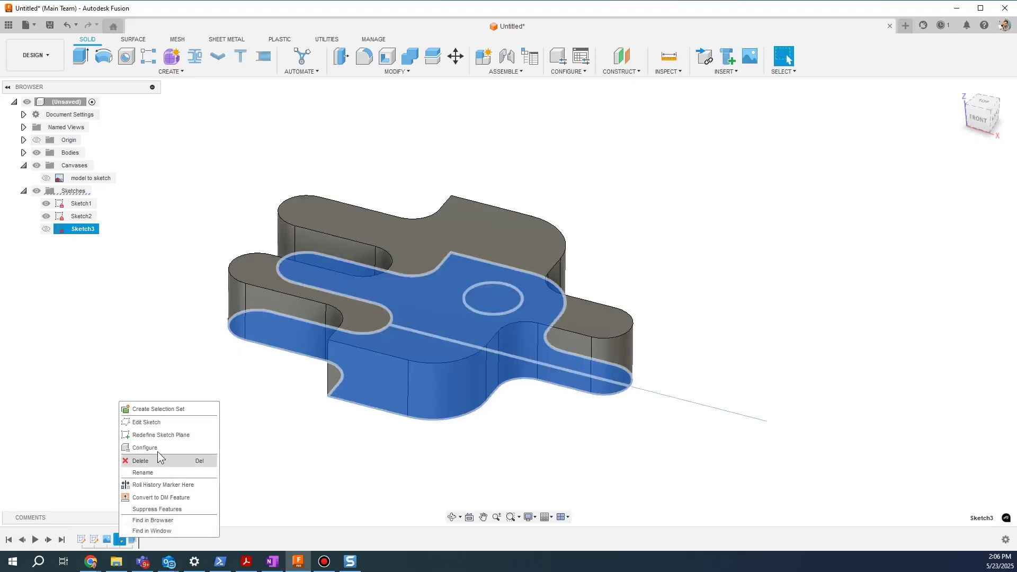
click(162, 421)
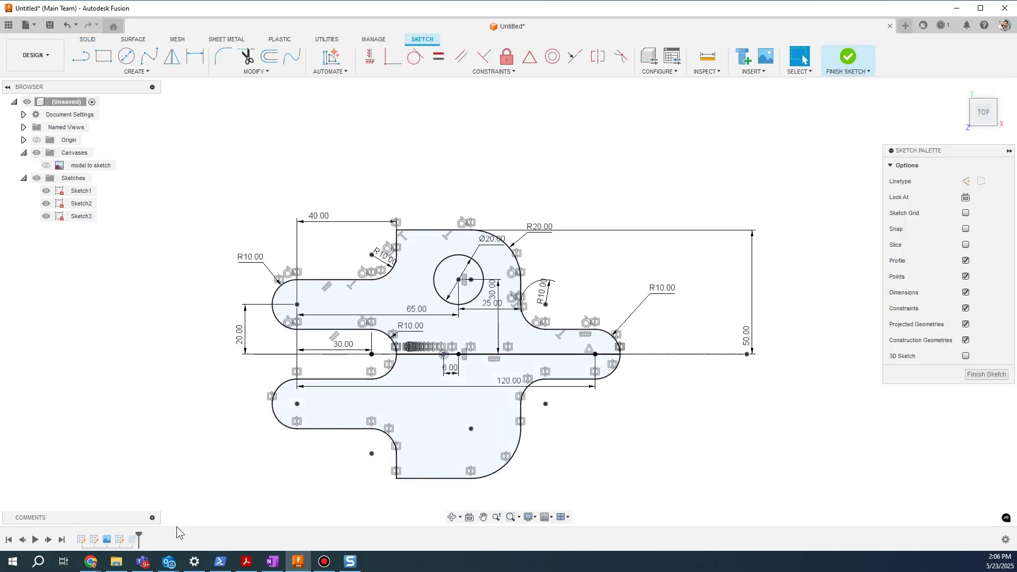
click(848, 73)
Step: Start a new sketch on the extruded plate's top face
mouse_move(595, 207)
shift+middle_down()
mouse_move(538, 279)
mouse_move(512, 237)
mouse_move(344, 332)
shift+middle_up()
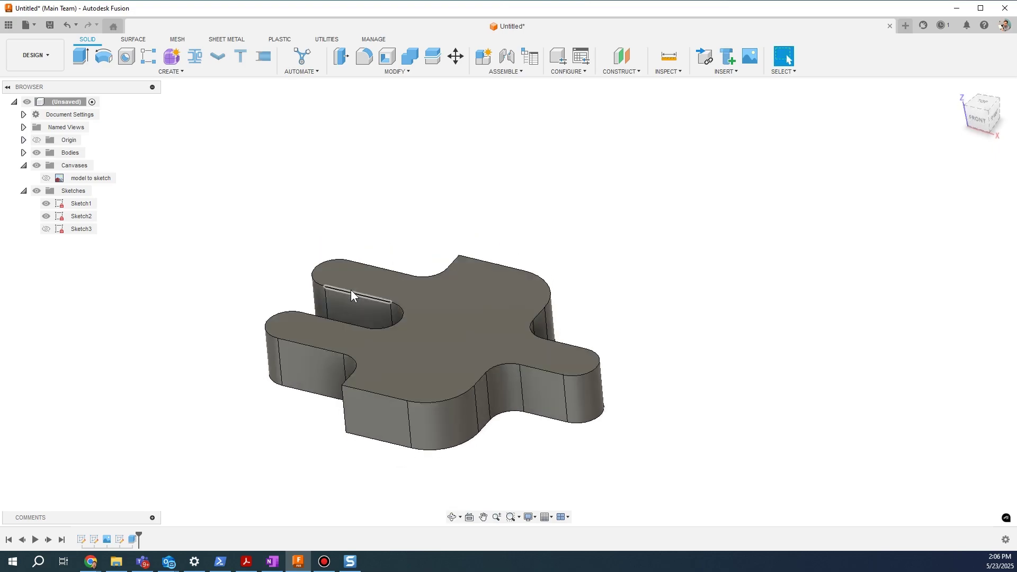
scroll(446, 475, up, 3)
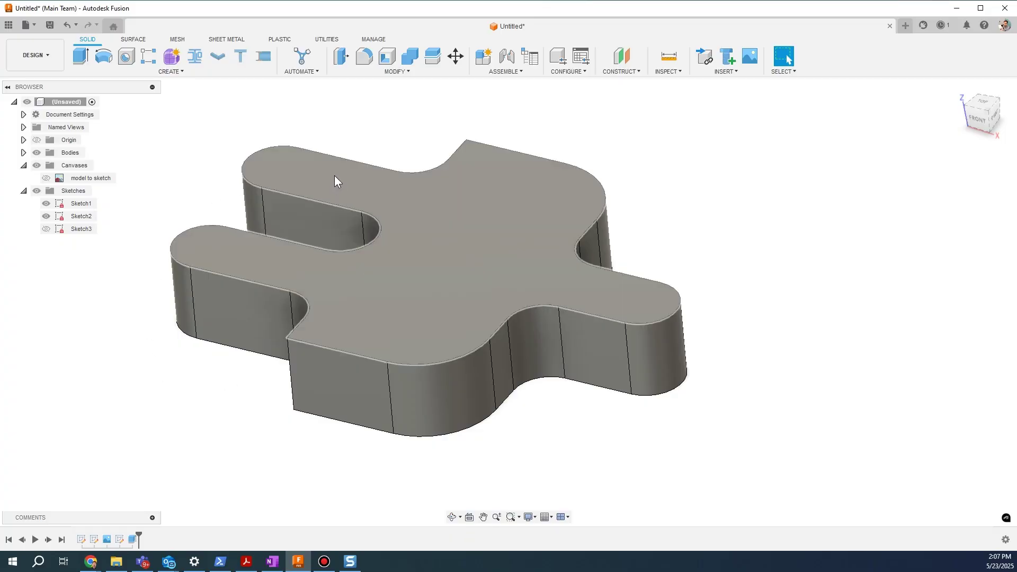
click(335, 176)
click(148, 73)
click(113, 93)
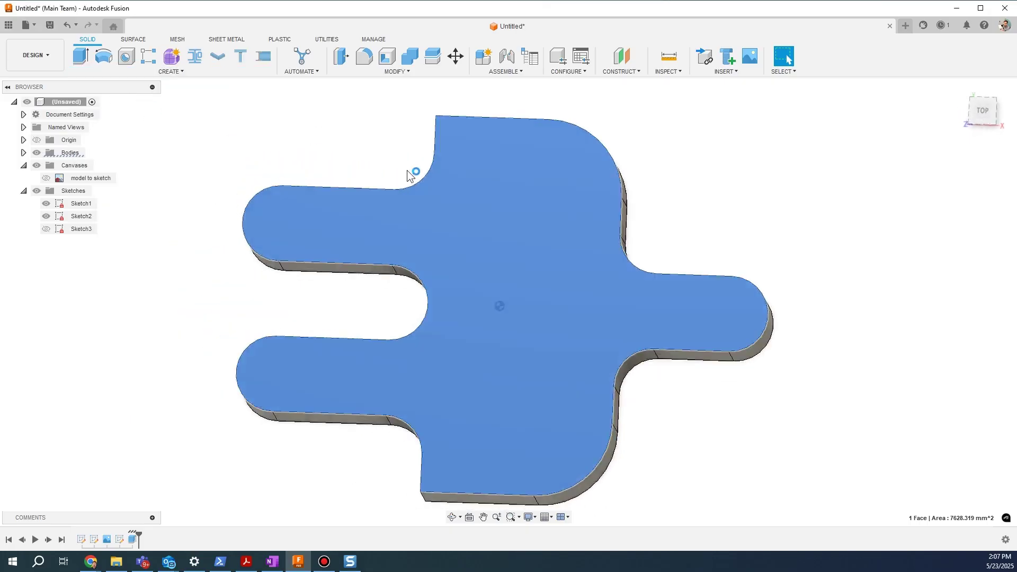
Step: Draw two circles about 11 mm in diameter, concentric with the rounded ends of the two parallel arms
click(130, 63)
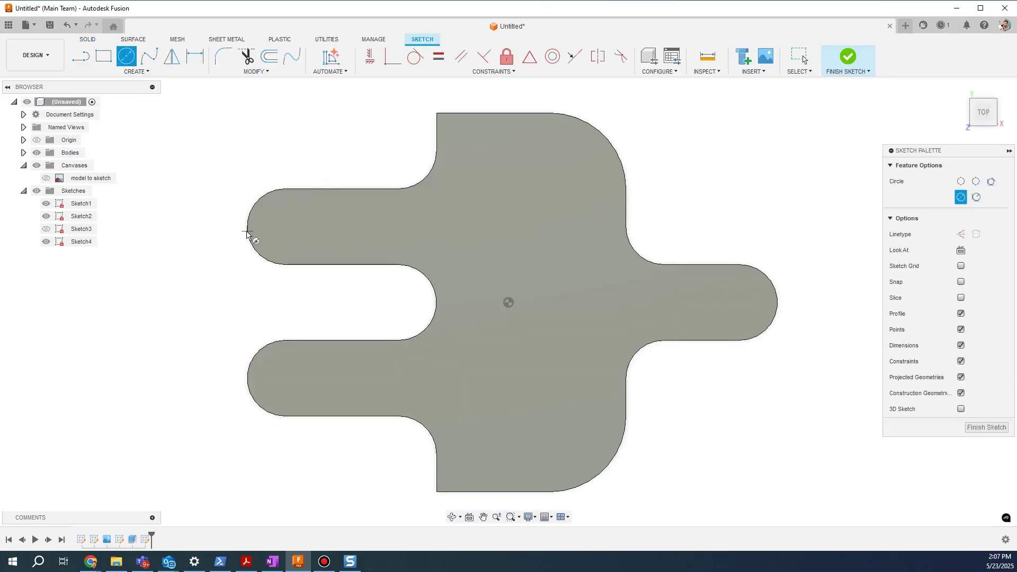
click(285, 227)
click(286, 380)
click(289, 360)
key(Escape)
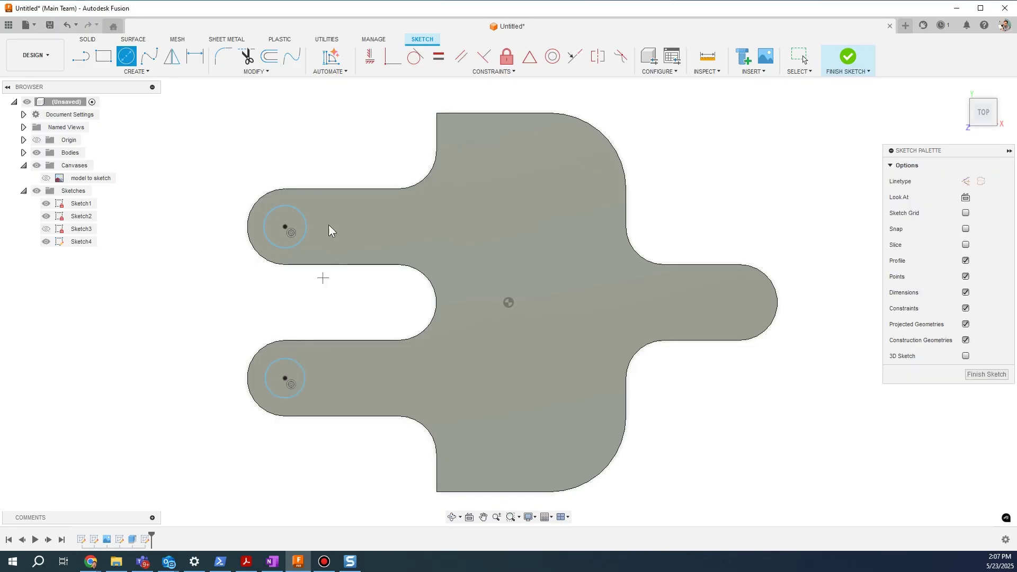
Step: Dimension the circle at the end of the upper parallel arm to a diameter of 12 mm
click(304, 133)
key(d)
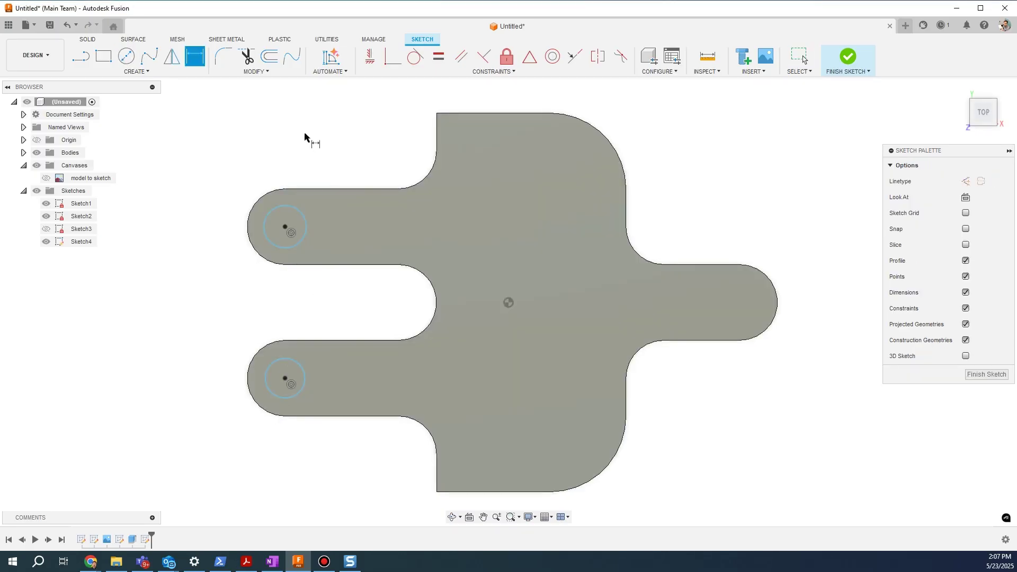
click(285, 209)
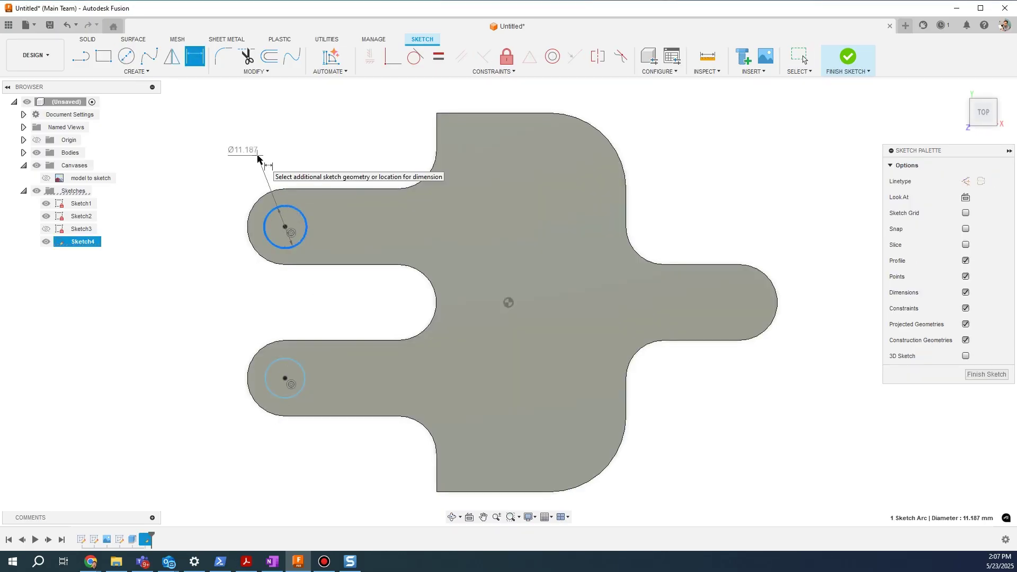
click(259, 157)
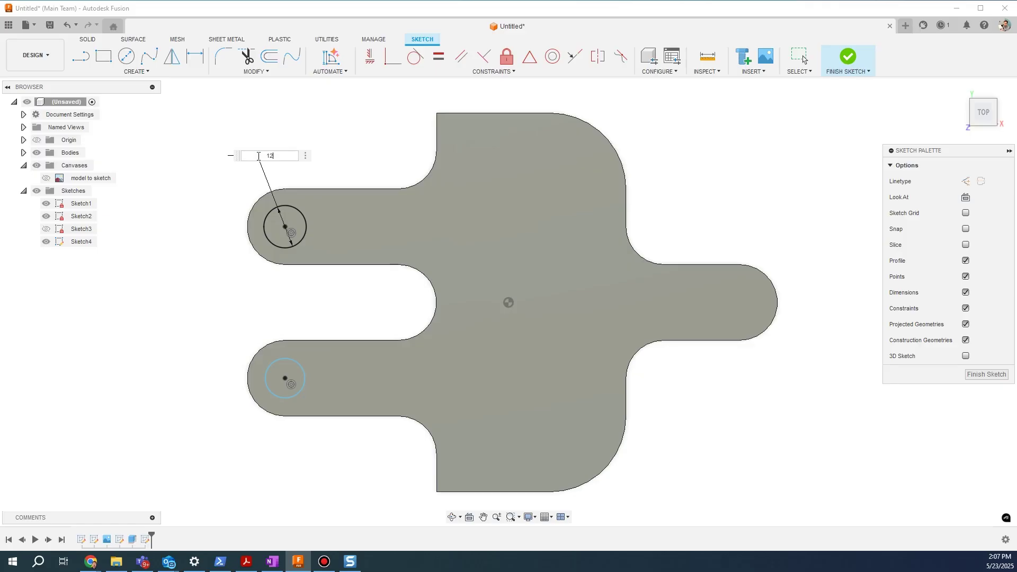
text(12)
key(Return)
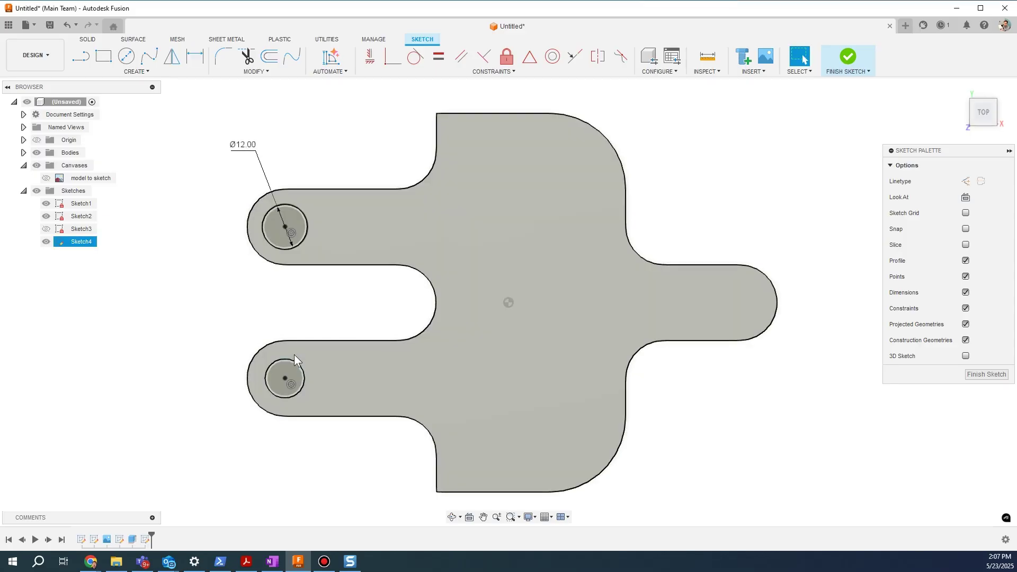
Step: Apply an Equal constraint between the circles in the two parallel arms
key(Escape)
click(293, 360)
right_click(297, 244)
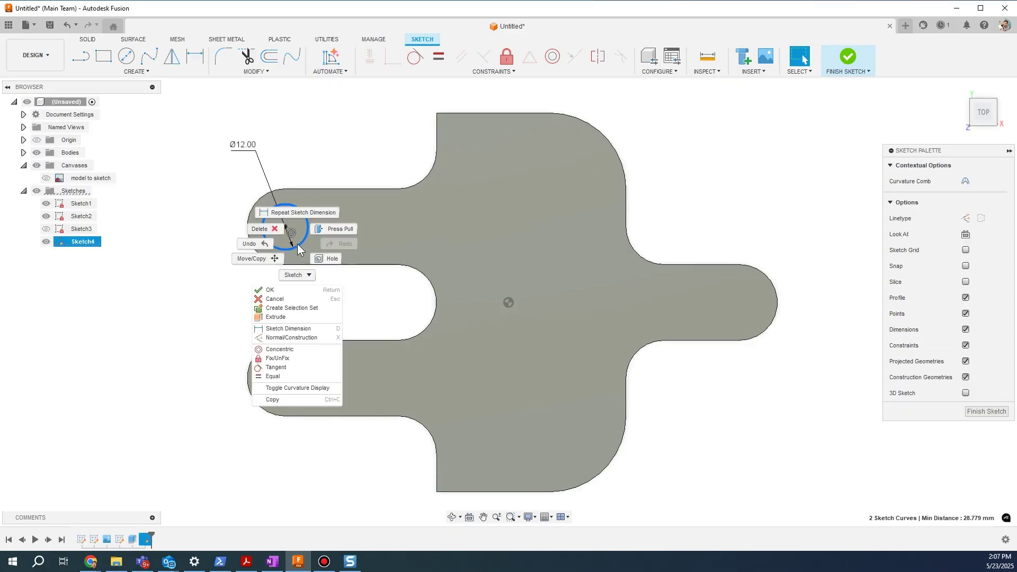
click(295, 368)
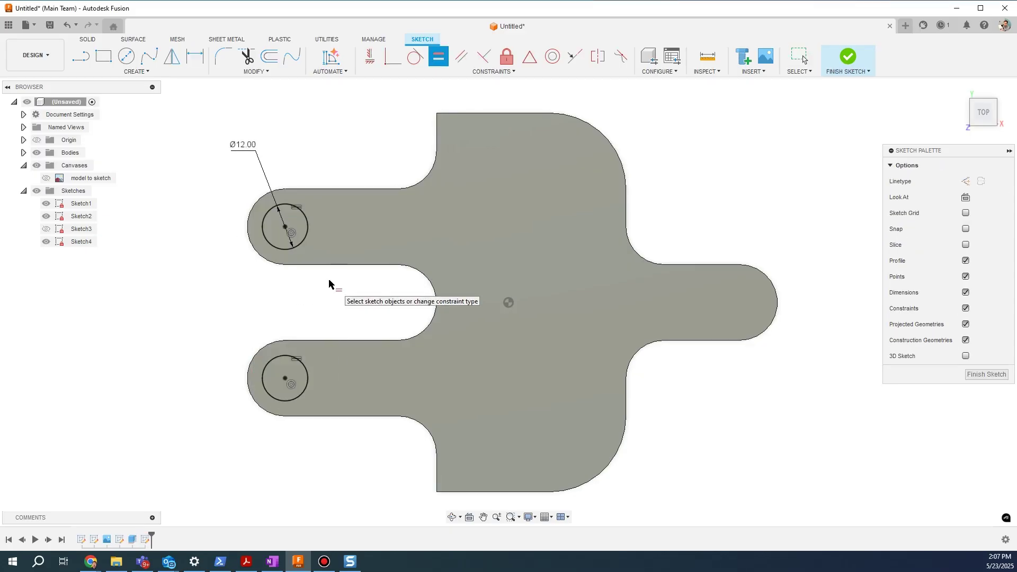
Step: Extrude both arm circles down through the plate as a cut with the extent type All
key(e)
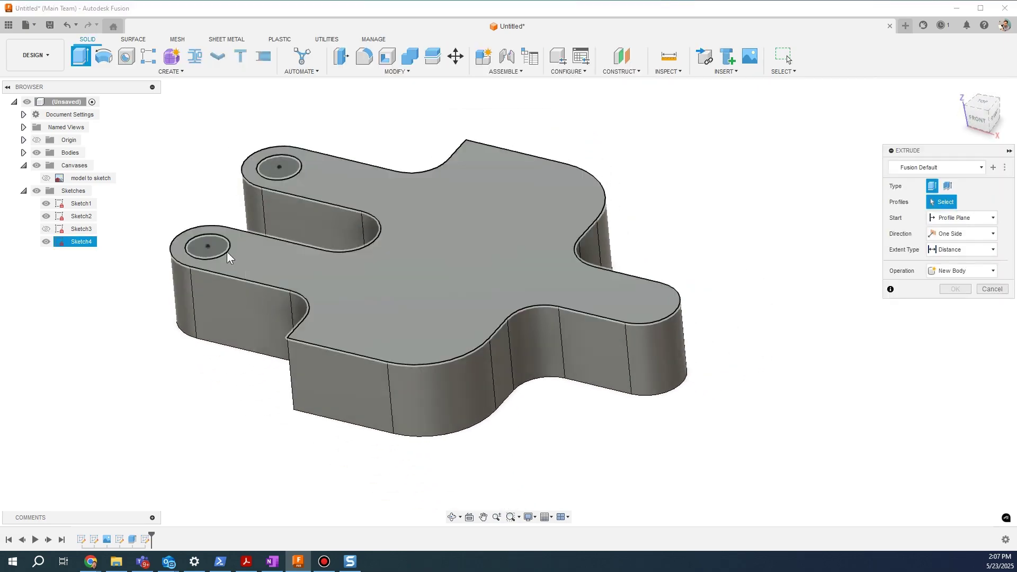
click(220, 248)
click(276, 174)
drag(280, 156, 311, 200)
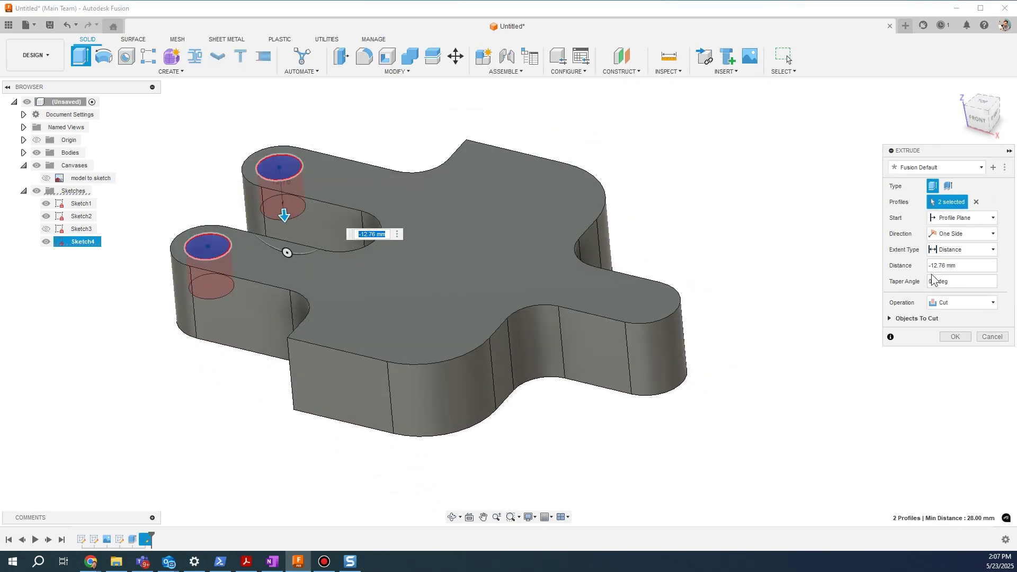
click(954, 303)
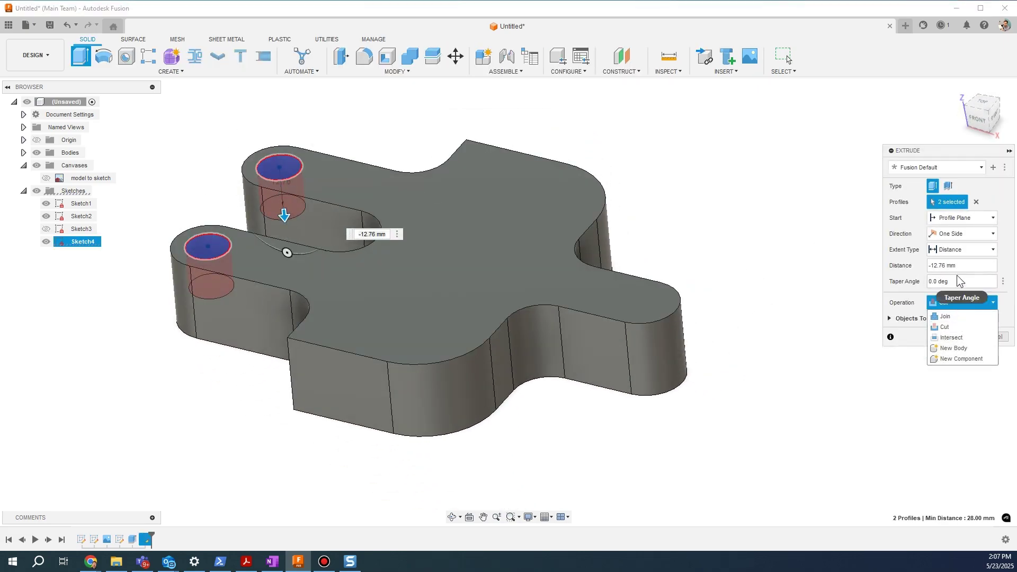
click(961, 250)
click(948, 291)
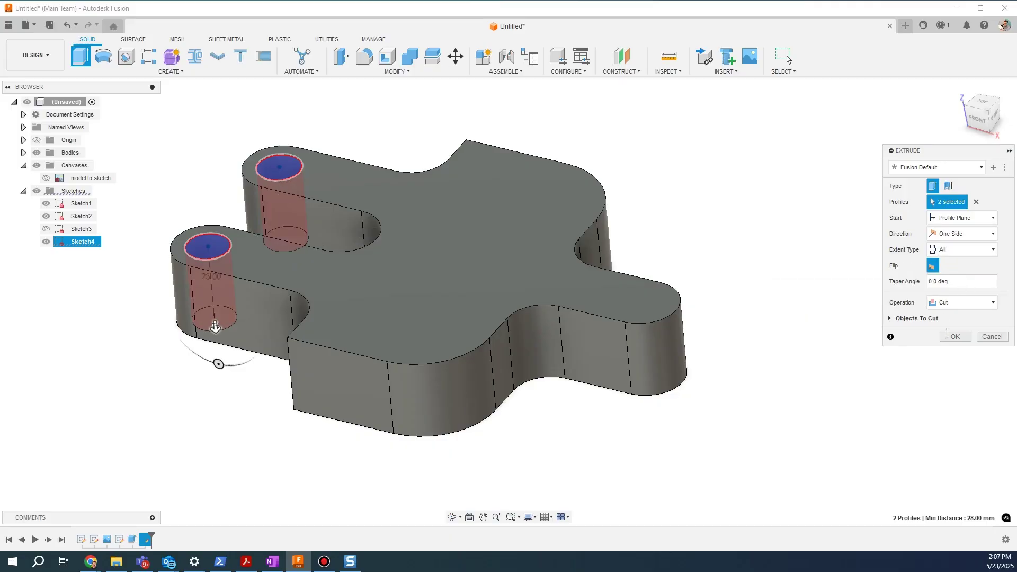
click(955, 337)
Step: Start a sketch on the outer flat side face of the front parallel arm and draw a circle about 12.6 mm in diameter
shift+middle_drag(408, 315, 413, 281)
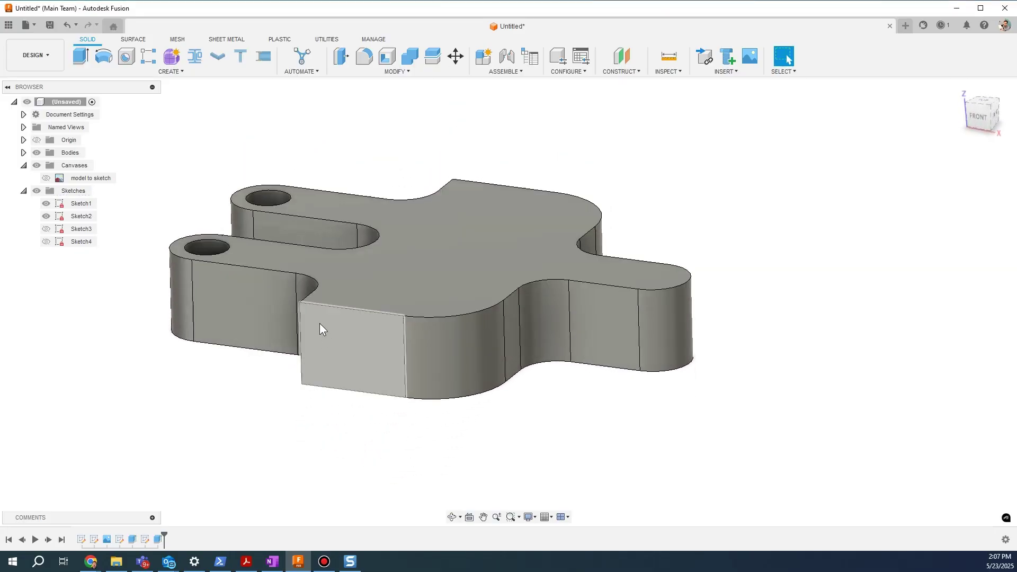
click(231, 311)
click(124, 72)
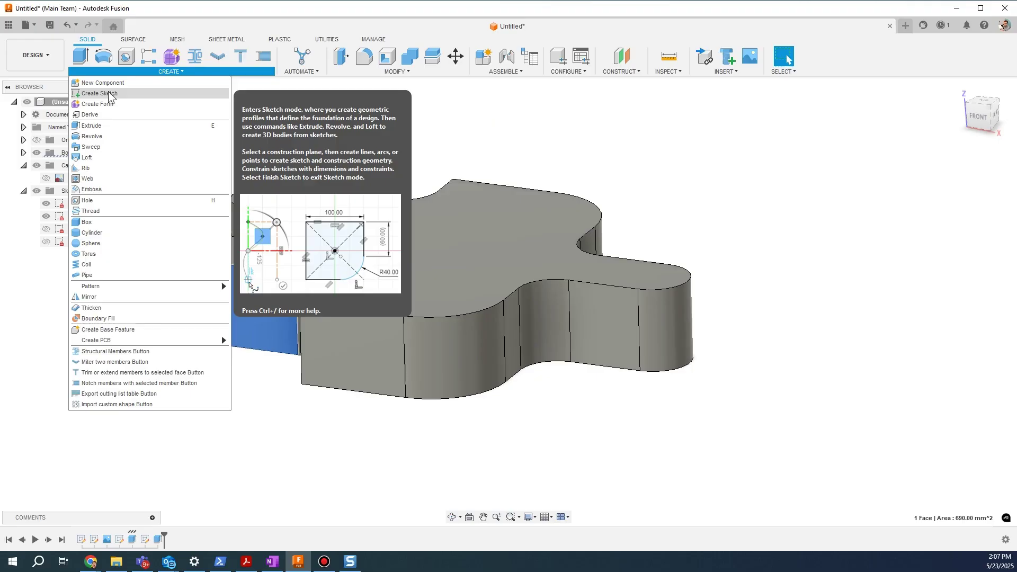
click(106, 96)
click(126, 56)
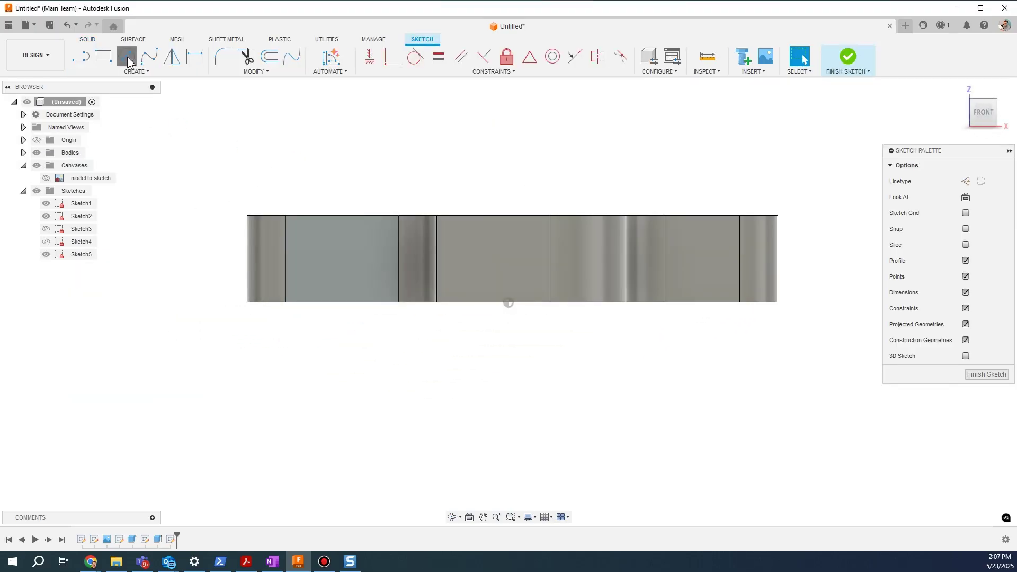
click(341, 257)
click(354, 234)
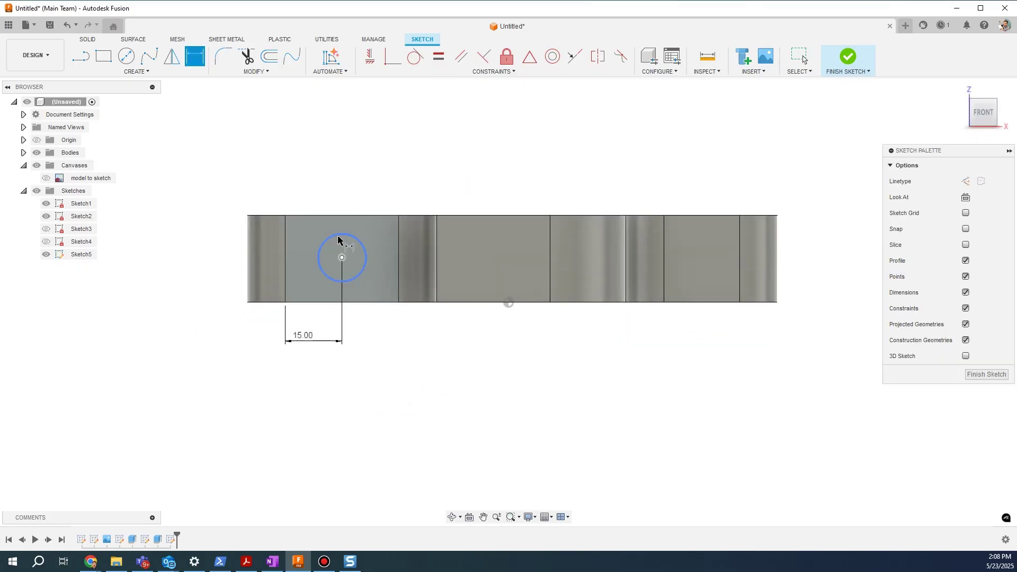
Step: Set the diameter of the side-face circle to 15 mm
click(339, 234)
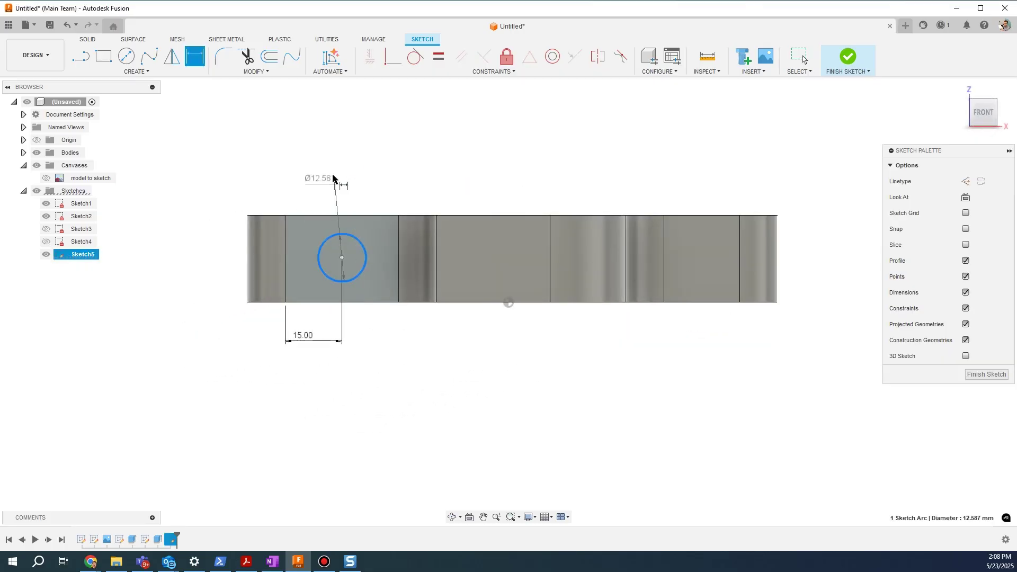
click(331, 173)
text(10)
key(Return)
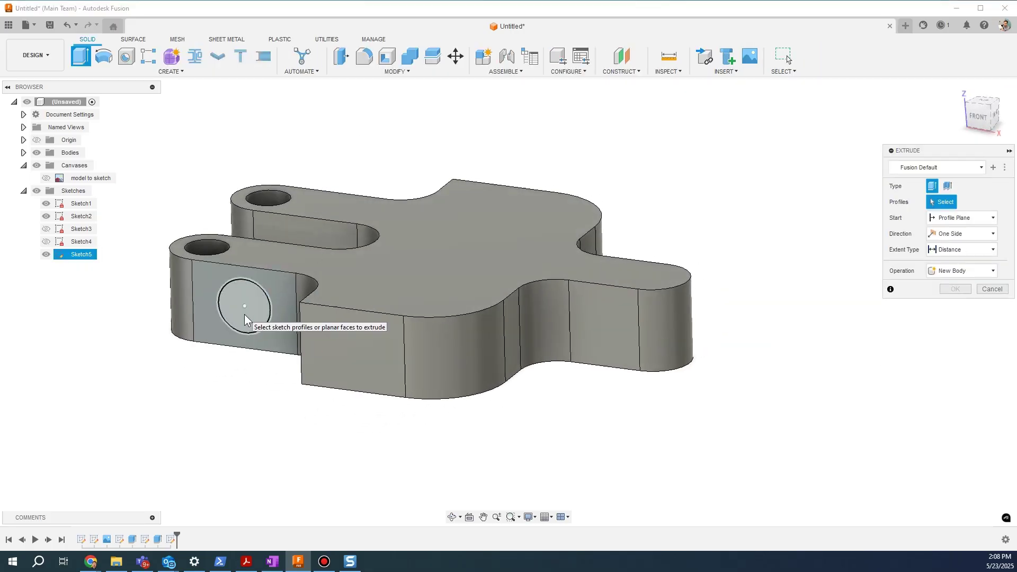
Step: Extrude the 15 mm side-face circle through both parallel arms as a cut
click(244, 318)
drag(245, 316, 427, 165)
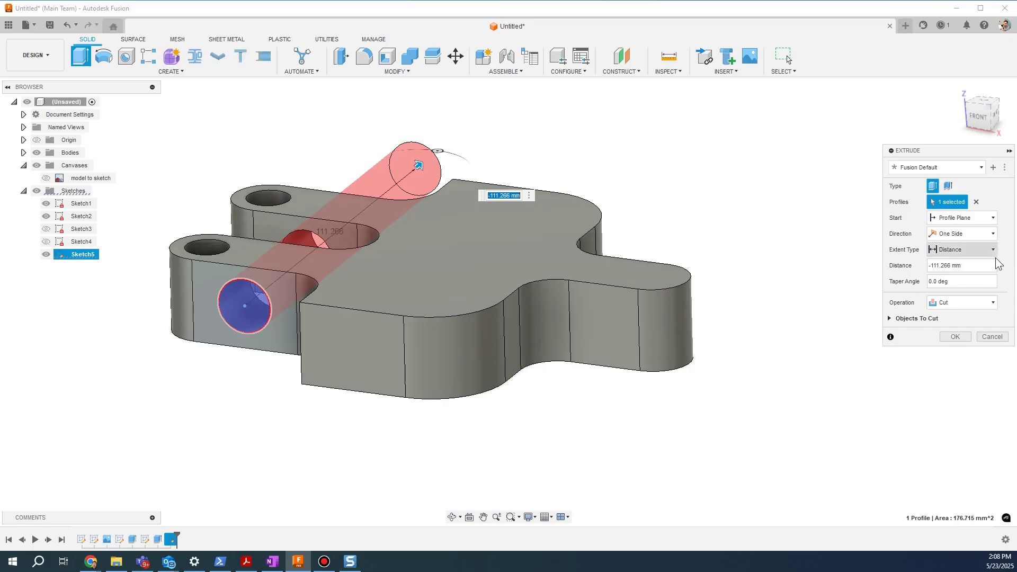
click(956, 338)
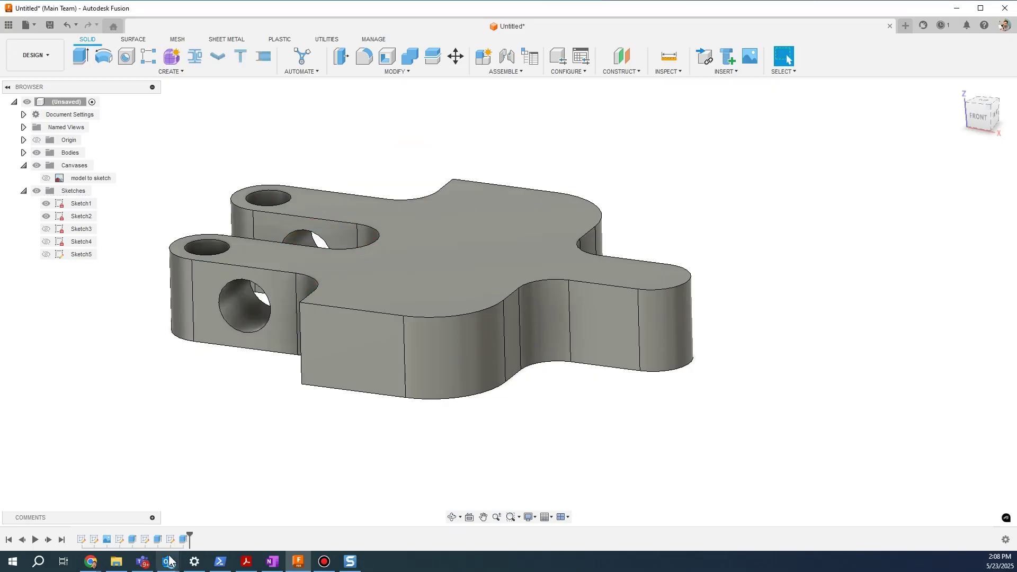
Step: Edit the side hole's sketch, centre its circle on a horizontal construction line between the face's side-edge midpoints, and finish the sketch
right_click(170, 539)
click(198, 424)
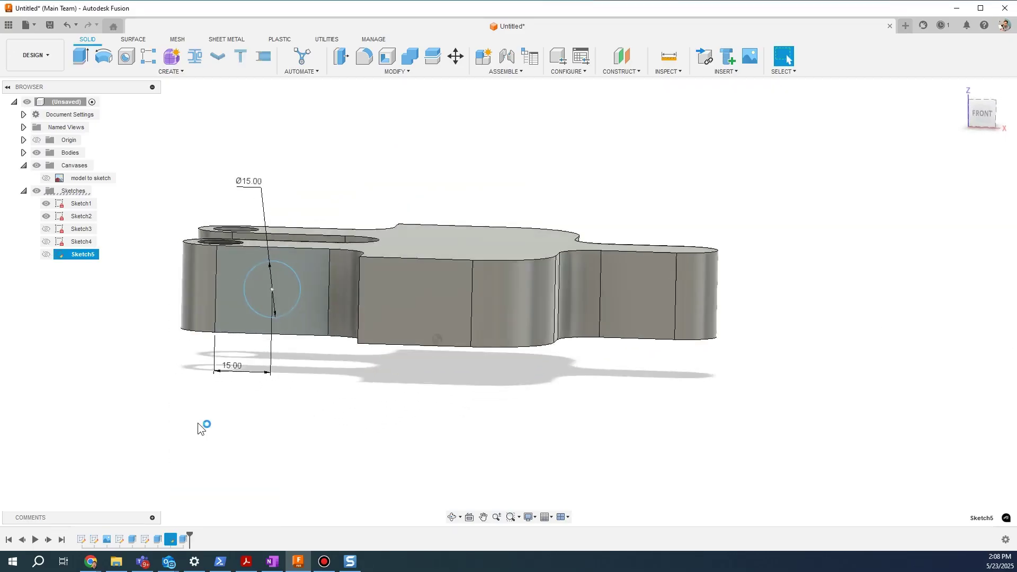
drag(286, 284, 285, 262)
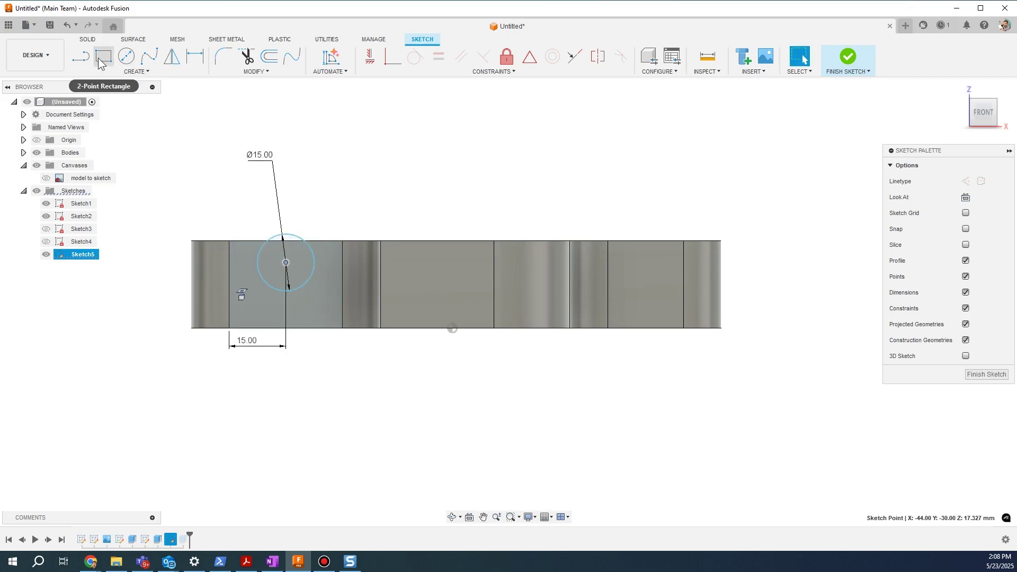
click(80, 55)
click(230, 285)
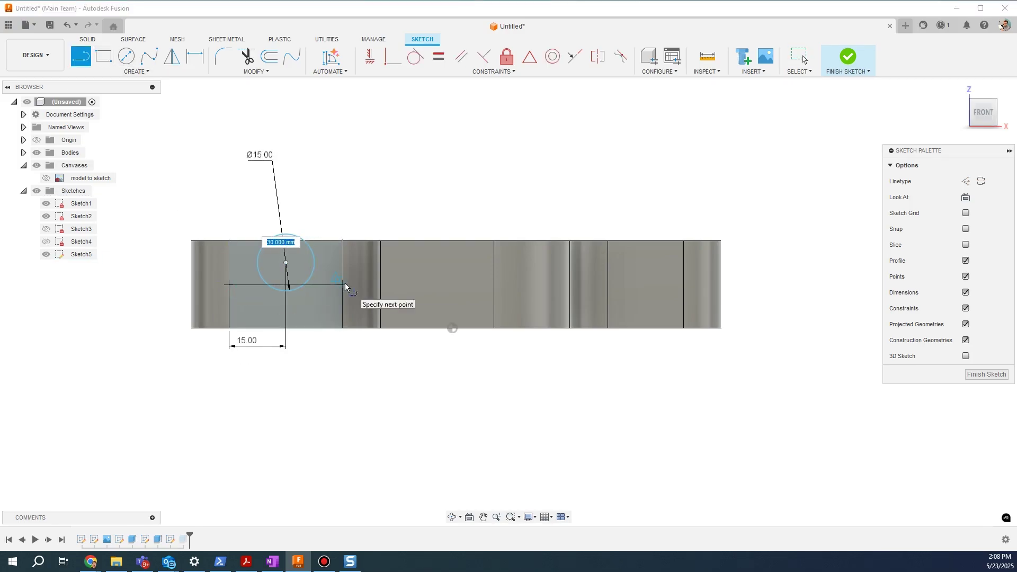
click(343, 284)
key(Escape)
click(321, 284)
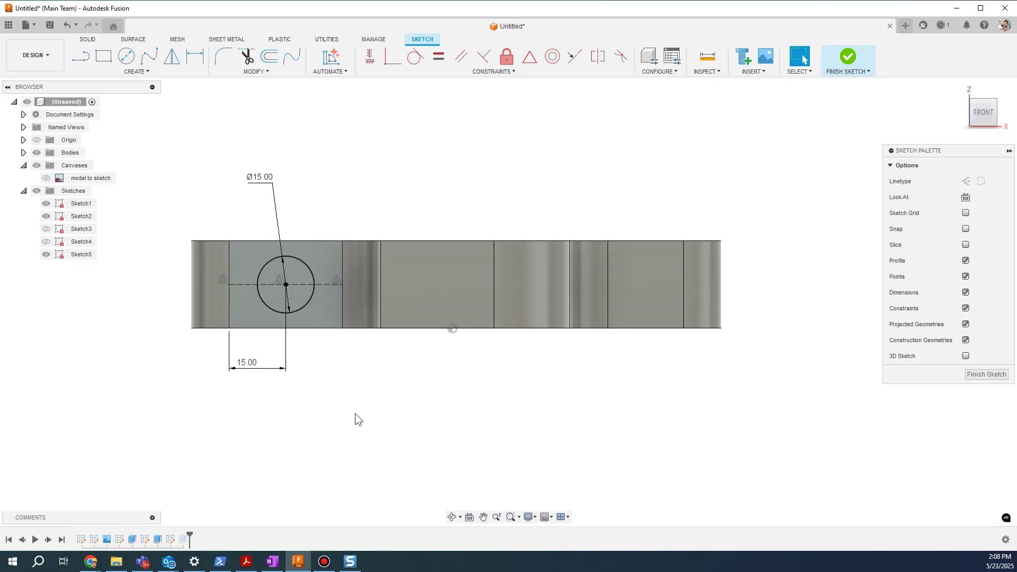
scroll(302, 320, up, 2)
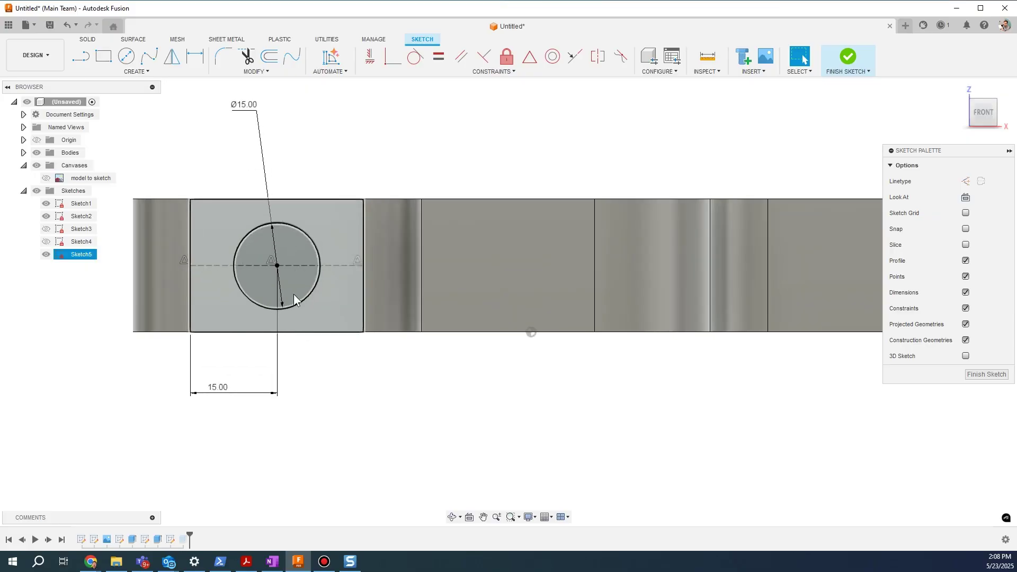
click(985, 373)
Step: Sketch a horizontal slot on the plate's top face and stretch it into the single arm, about 48 mm between centres with about 4 mm end radii
scroll(766, 157, down, 3)
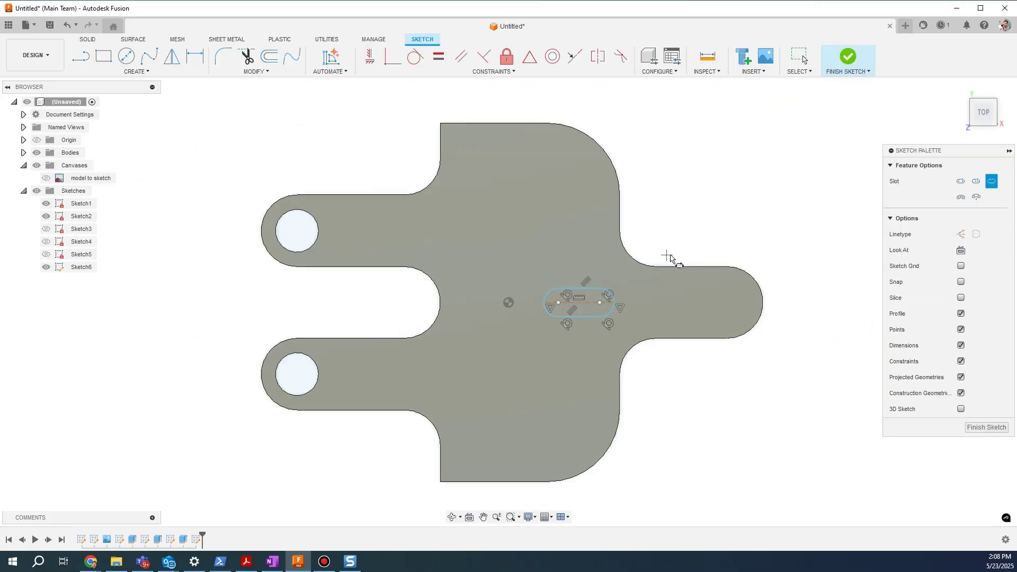
scroll(653, 278, up, 3)
key(Escape)
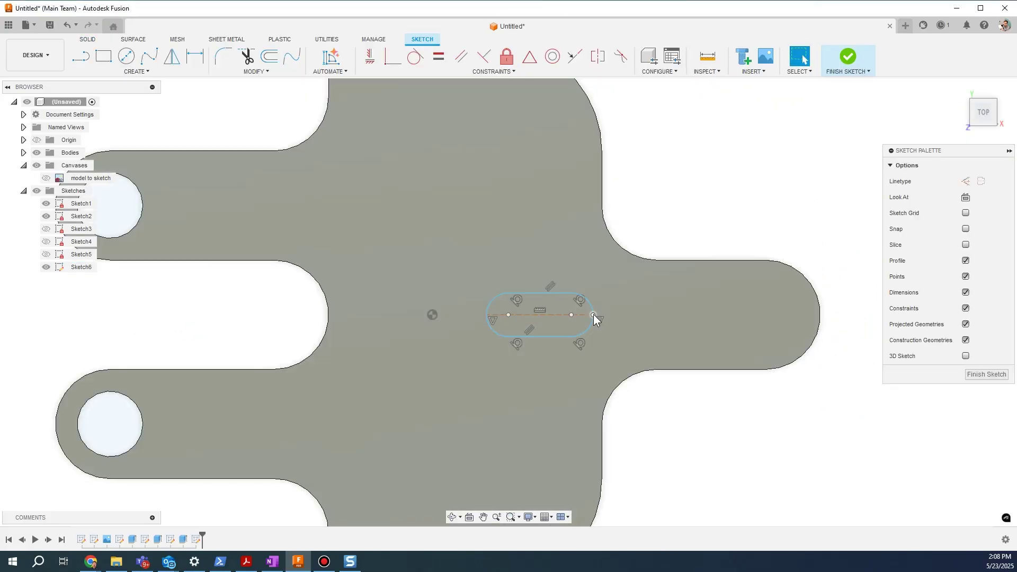
drag(594, 313, 796, 313)
scroll(767, 212, down, 2)
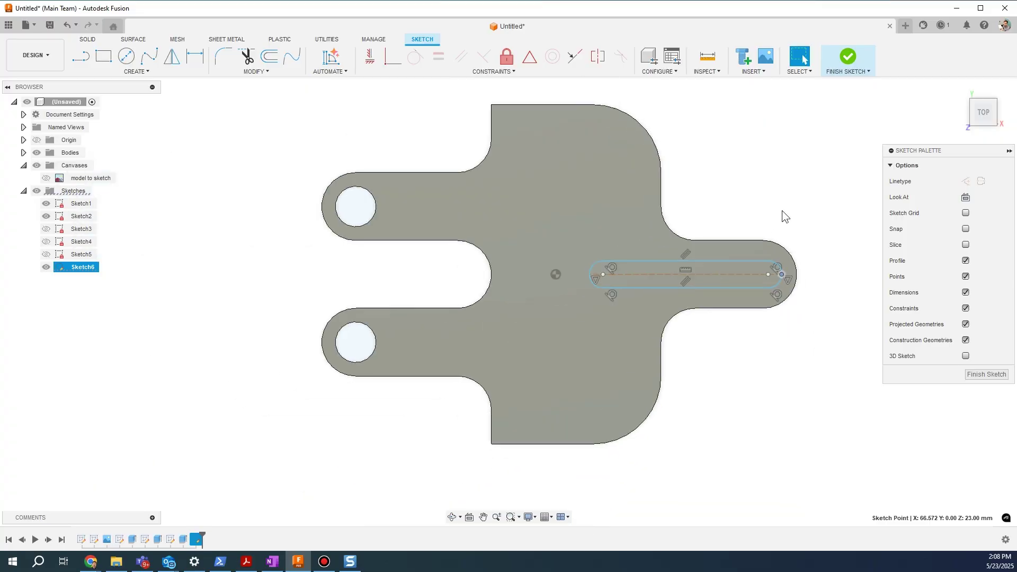
Step: Dimension the slot's end radius to 6 mm
key(d)
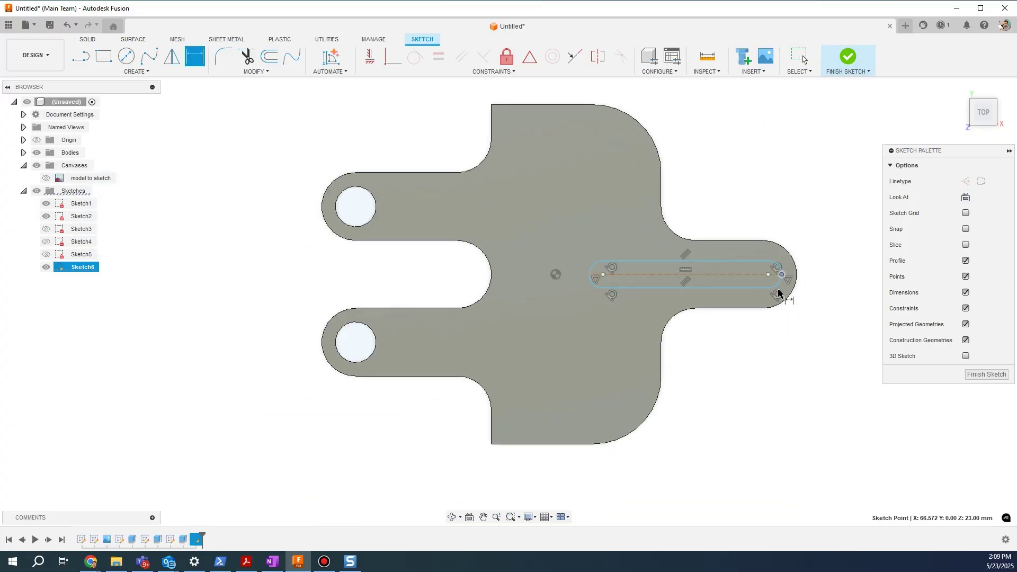
click(779, 288)
click(818, 349)
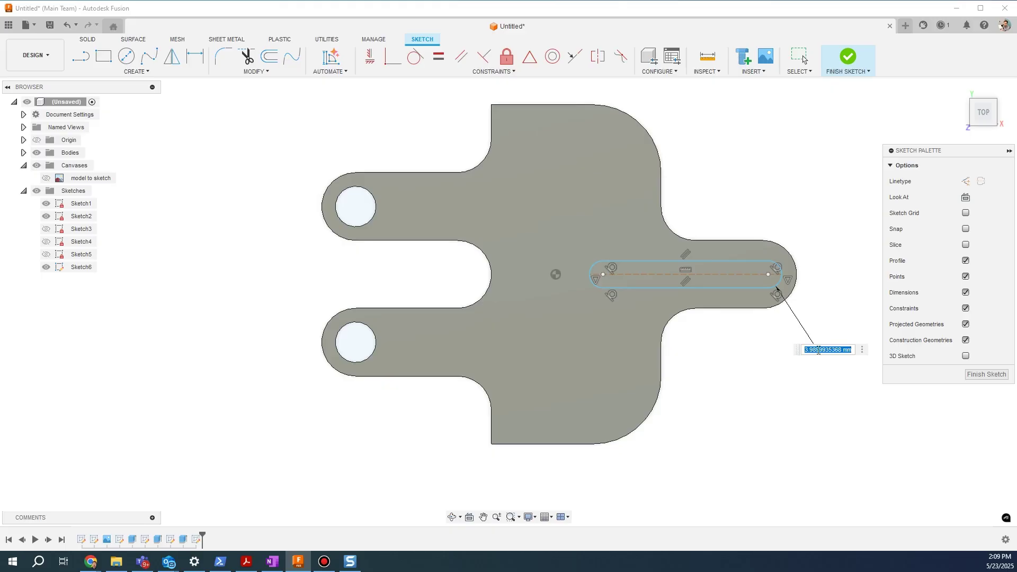
text(6)
key(Return)
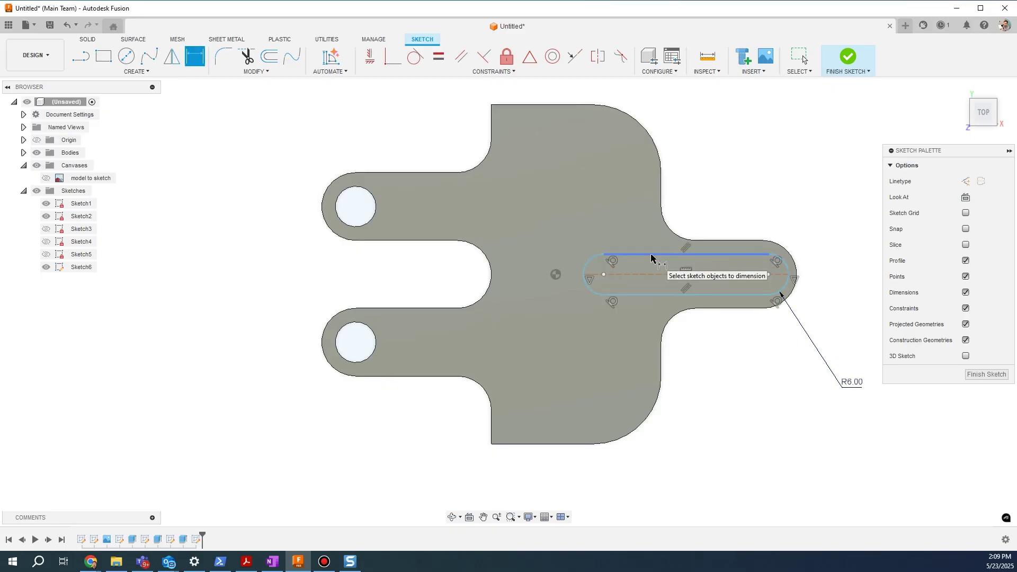
Step: Set the distance between the slot's arc centres to 55 mm and place the slot's inner end on the sketch origin
key(Escape)
click(605, 275)
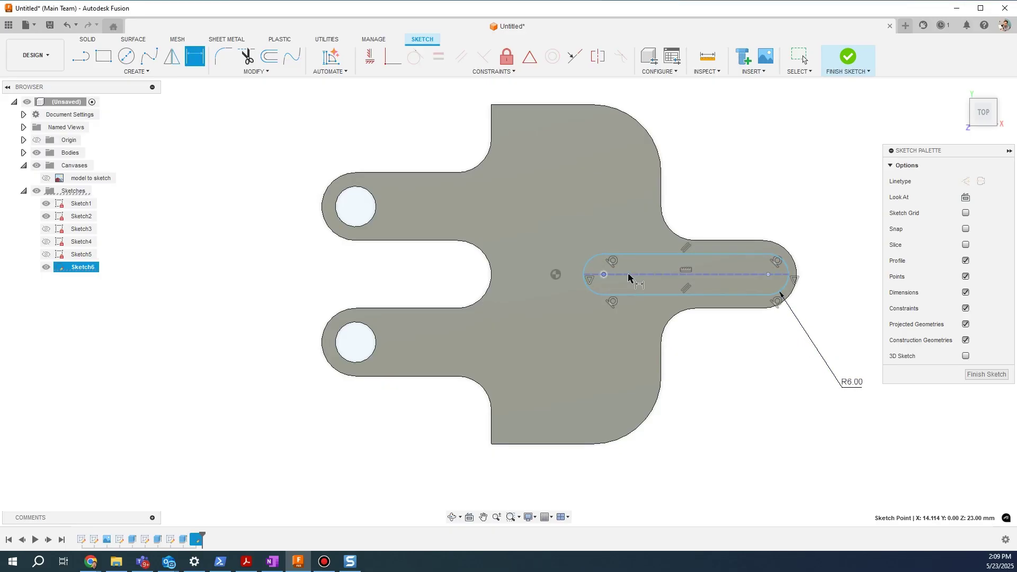
click(769, 274)
click(721, 106)
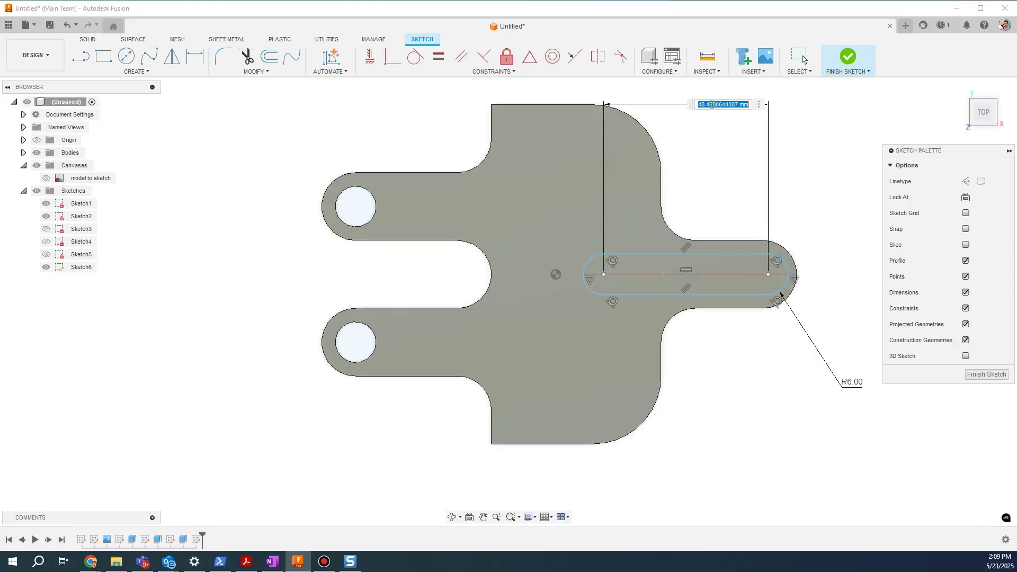
text(55)
key(Return)
key(Escape)
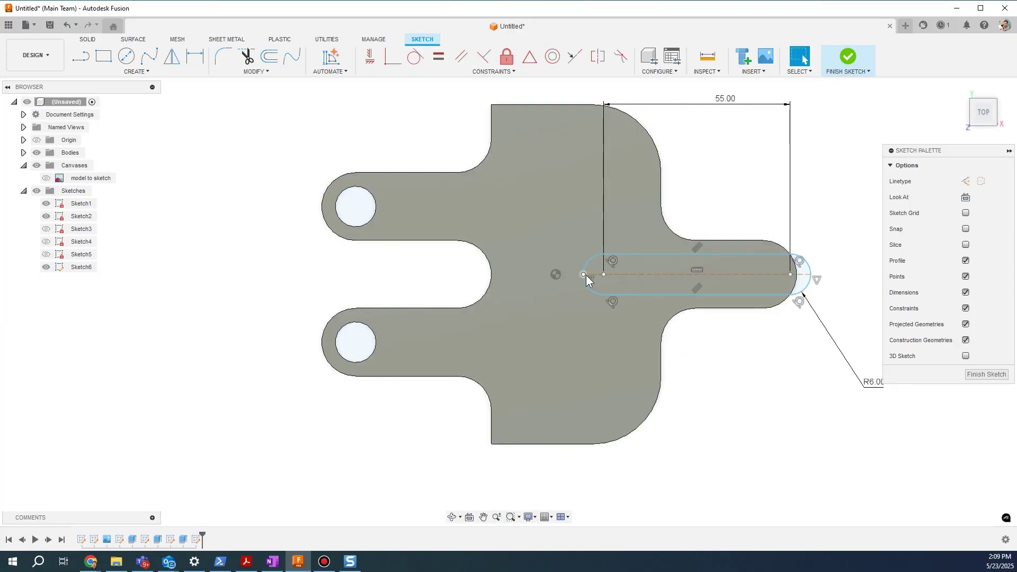
drag(586, 275, 556, 276)
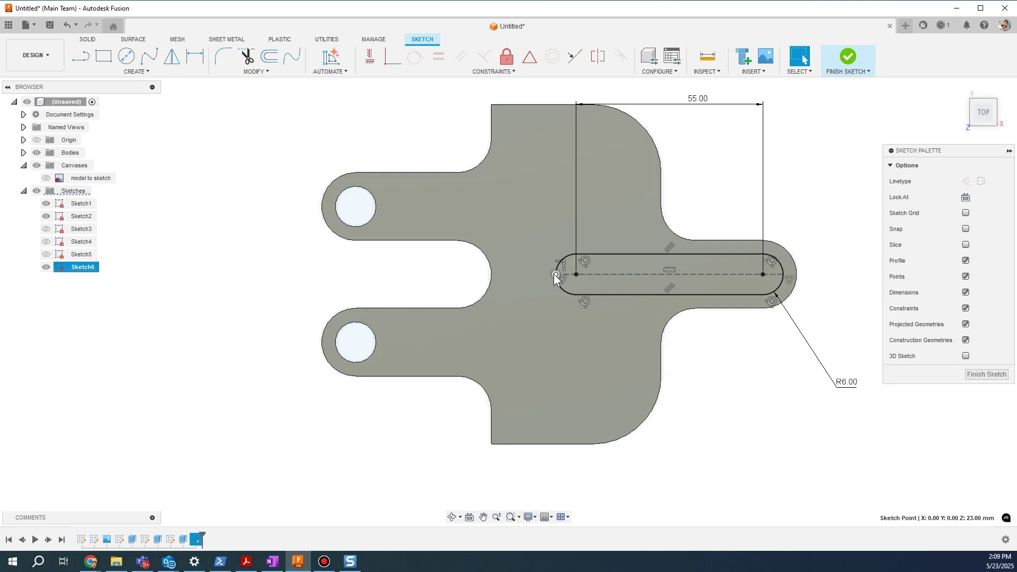
Step: Extrude the slot profile downward into the plate as a cut
key(e)
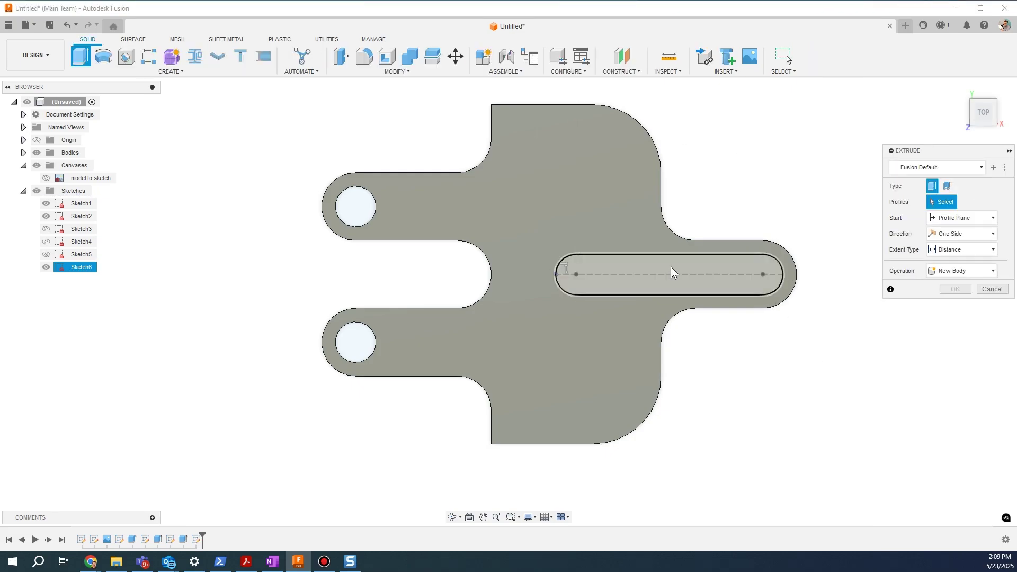
click(672, 273)
drag(677, 220, 670, 293)
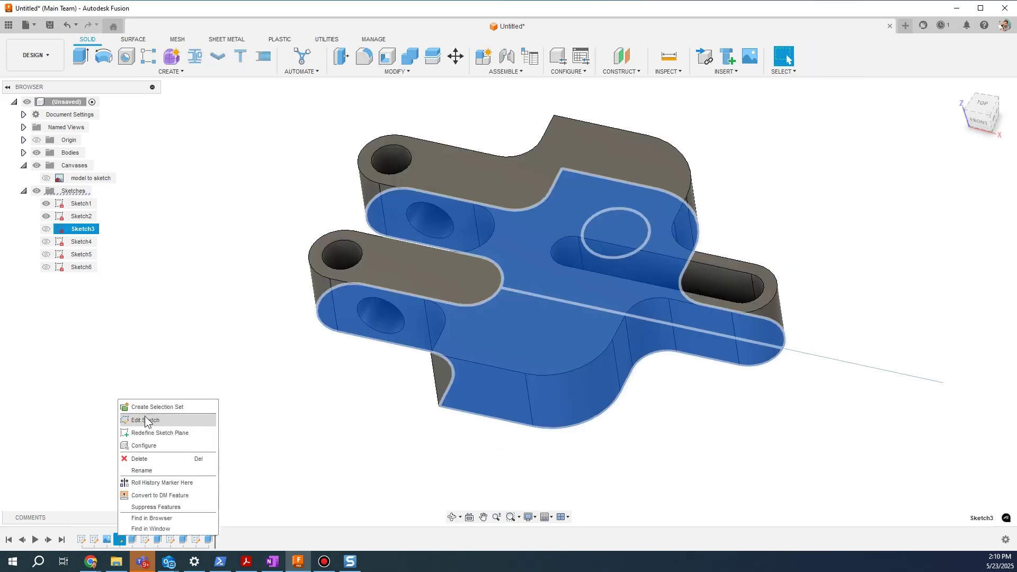
Step: Edit the plate's outline sketch to set the circle's diameter to 16 mm, and finish the sketch
click(148, 421)
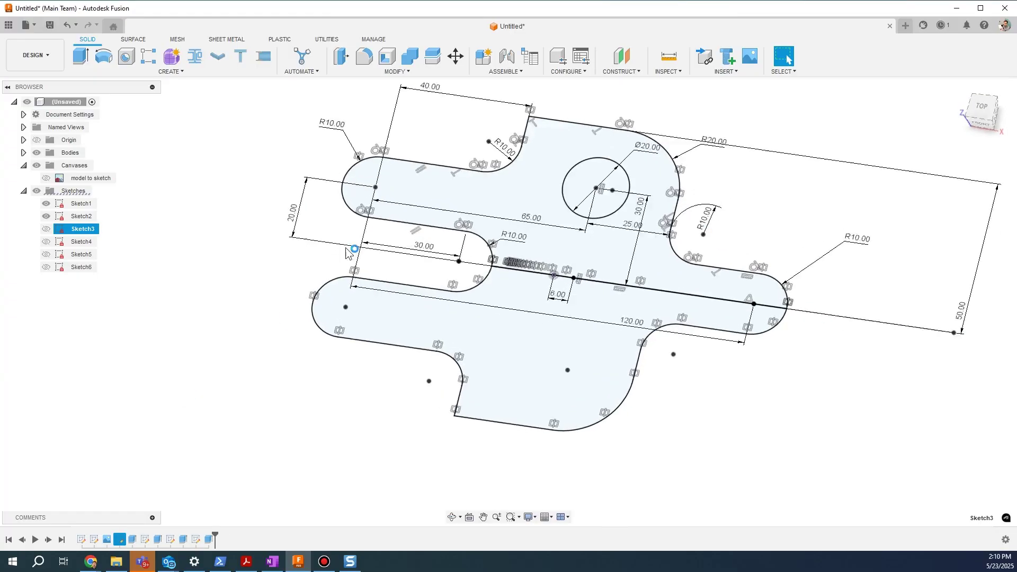
scroll(572, 146, up, 3)
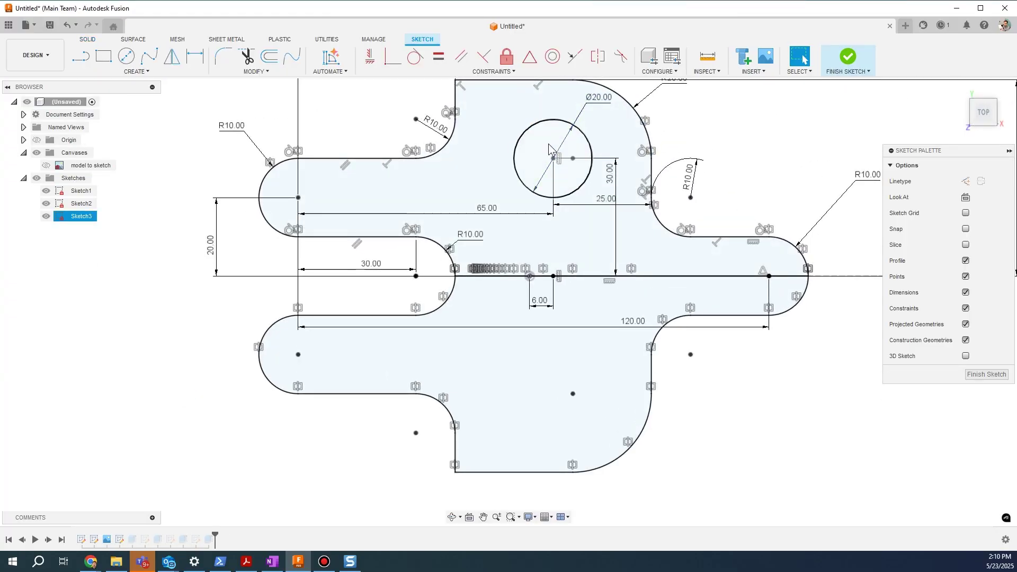
double_click(599, 99)
text(1)
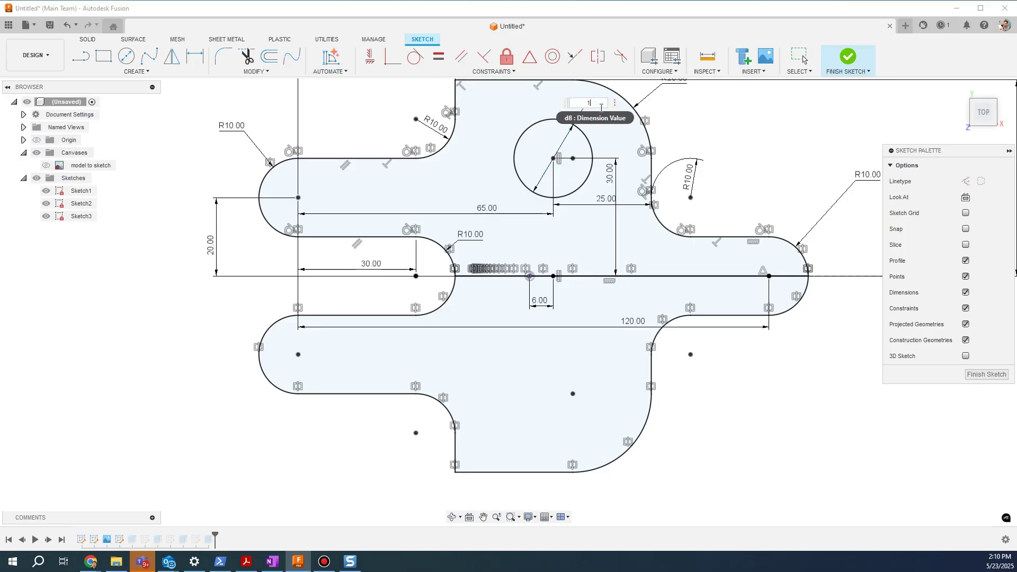
text(6)
key(Return)
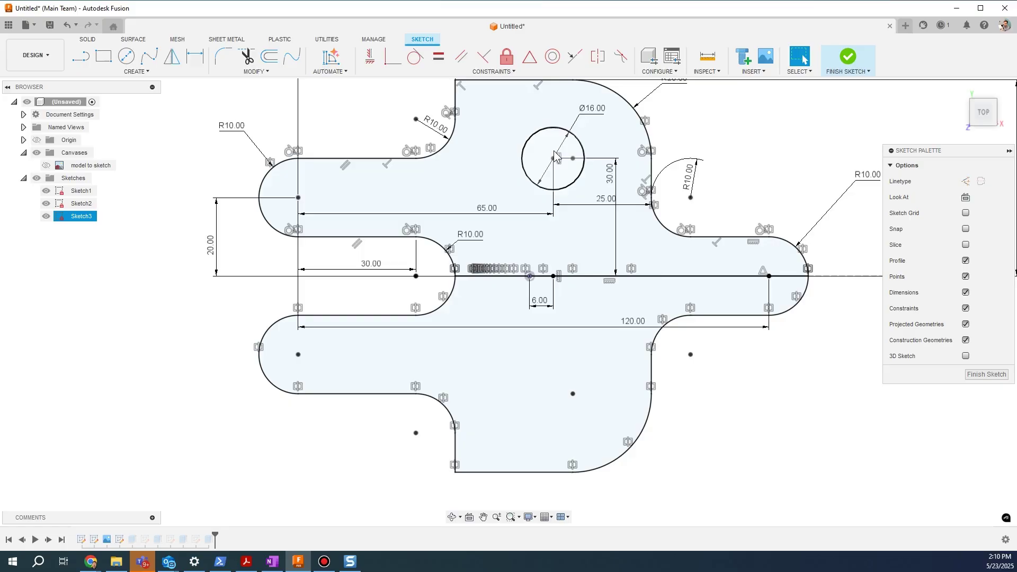
scroll(554, 158, down, 3)
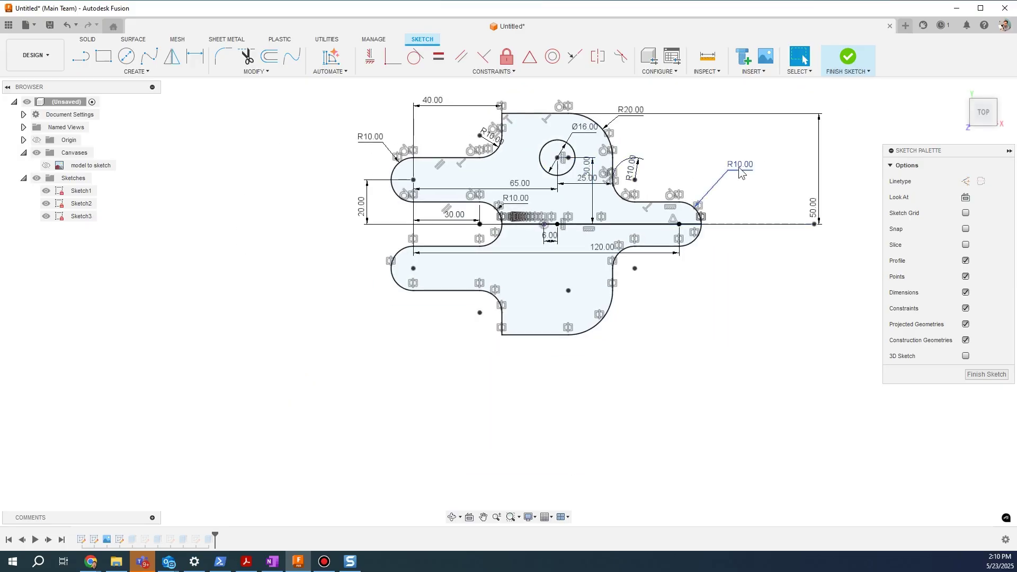
click(863, 63)
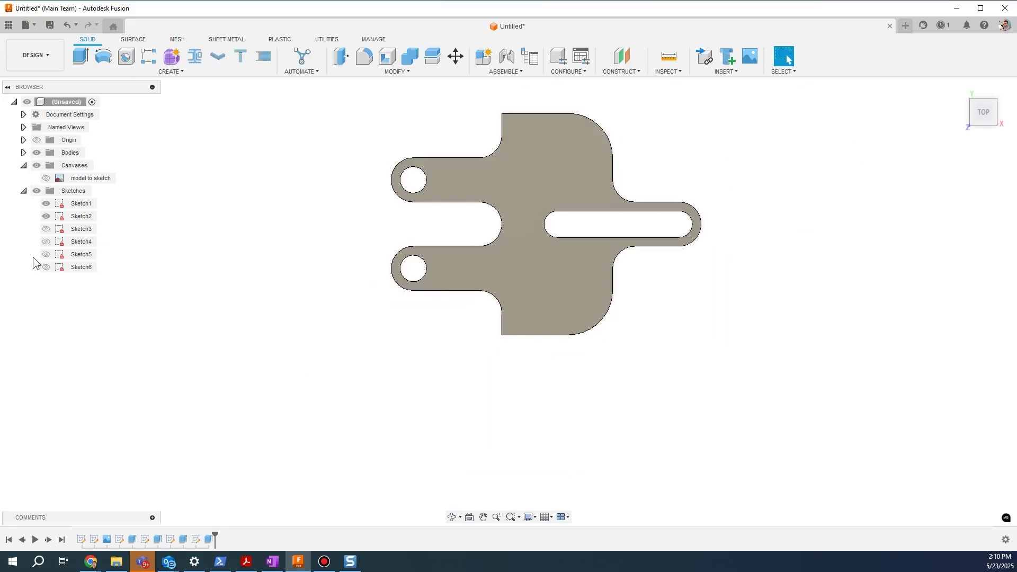
Step: Show the outline sketch and project its 16 mm circle into a new sketch on the plate's top face
click(45, 229)
mouse_move(647, 169)
shift+middle_down()
mouse_move(633, 88)
mouse_move(632, 100)
shift+middle_up()
scroll(633, 104, up, 2)
click(552, 152)
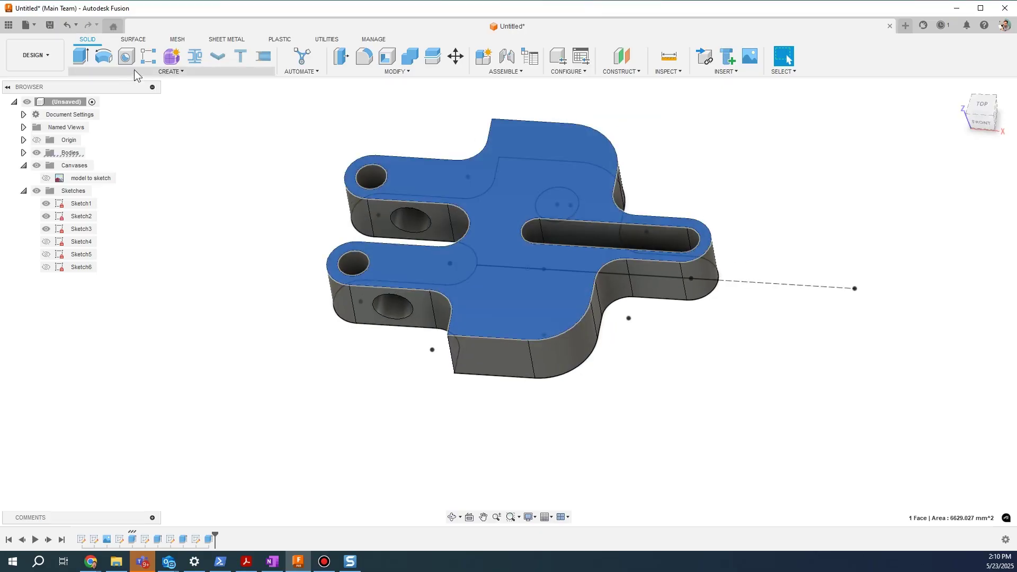
click(139, 73)
click(99, 93)
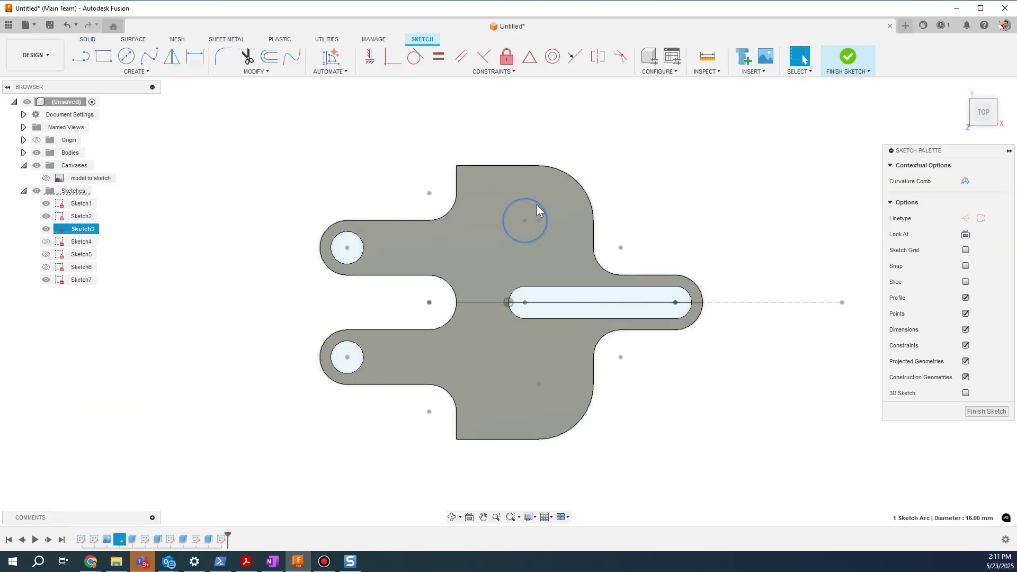
key(p)
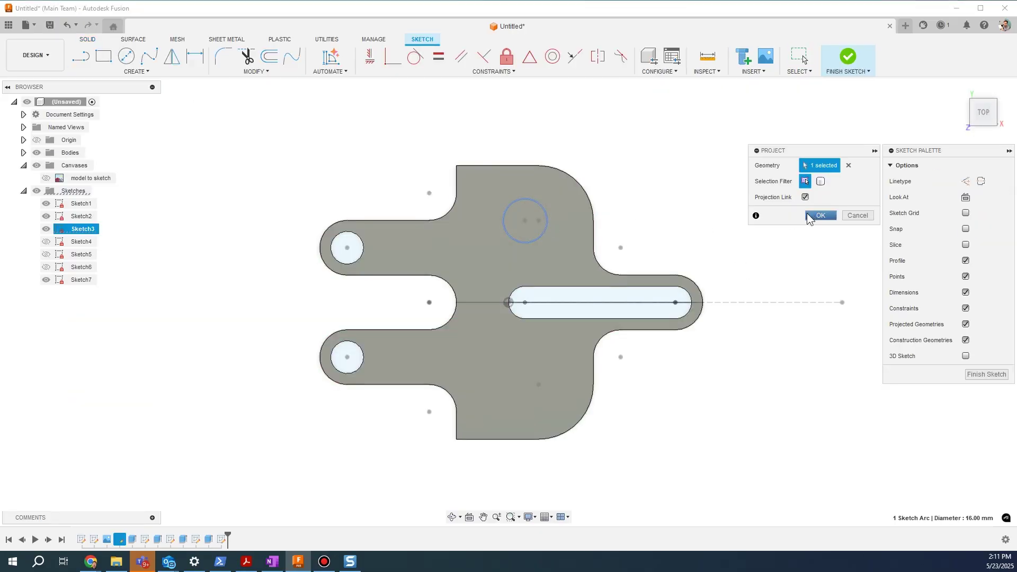
click(808, 217)
Step: Mirror the projected circle across the plate's horizontal centre line
shift+middle_drag(601, 225, 597, 188)
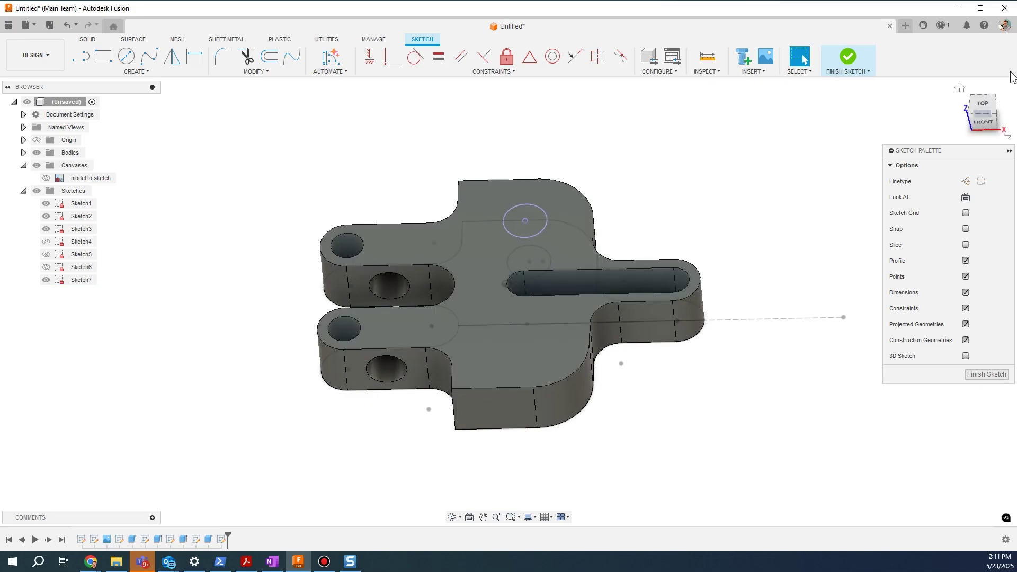
click(984, 102)
text(sk)
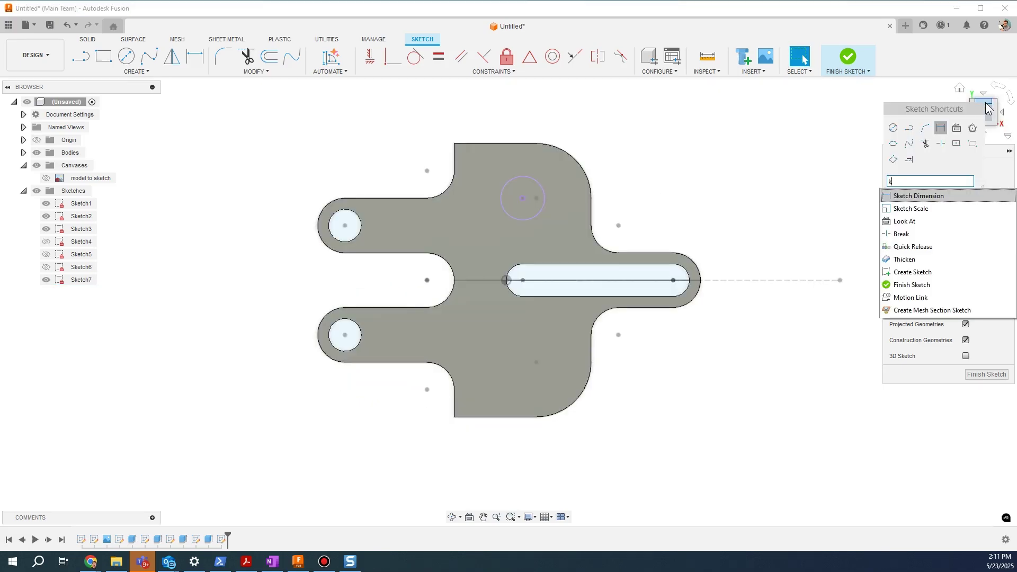
key(BackSpace)
text(mi)
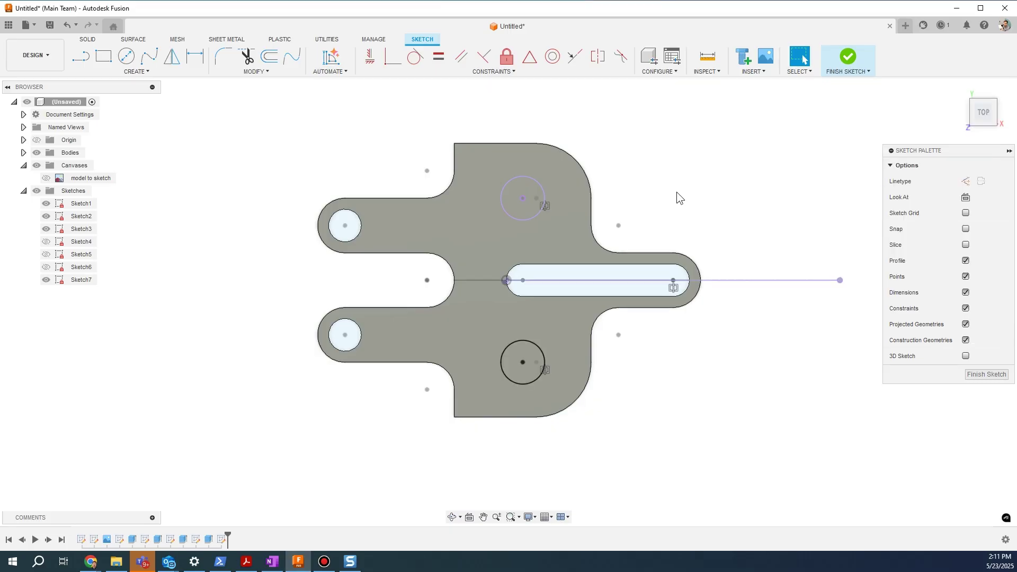
text(e)
Step: Extrude both 16 mm circles downward through the plate as a one-sided cut
click(522, 294)
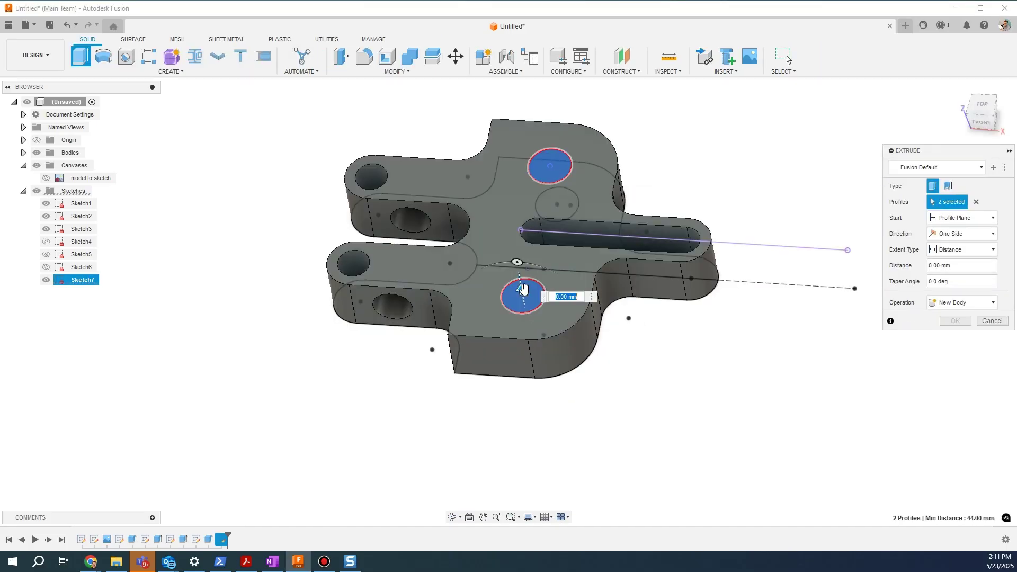
drag(524, 289, 536, 363)
click(965, 236)
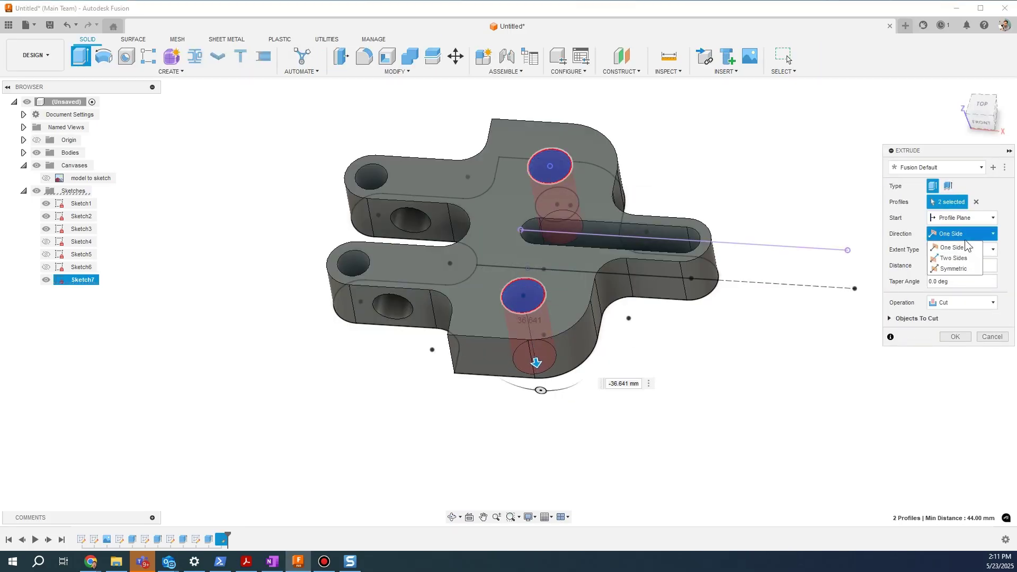
click(965, 246)
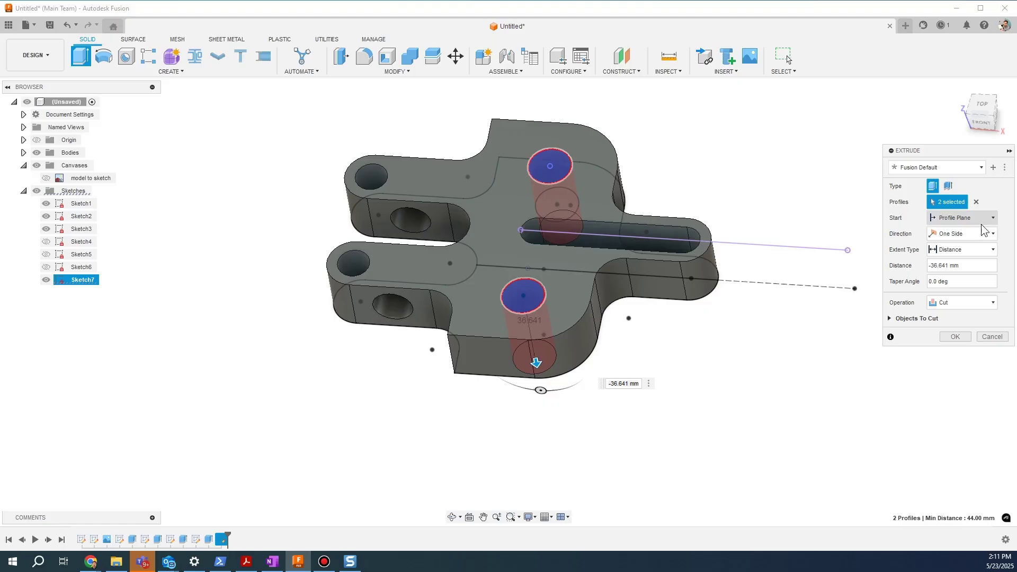
click(968, 248)
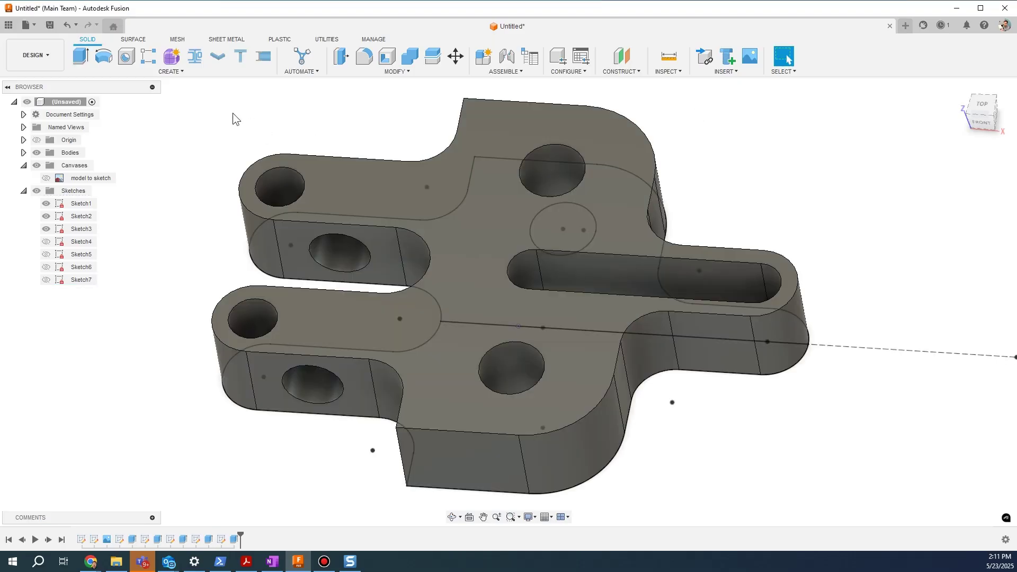
Step: Start a sketch on the plate's top face and offset the rear hole's edge 4 mm outward with chain selection off
click(164, 72)
click(125, 95)
click(535, 305)
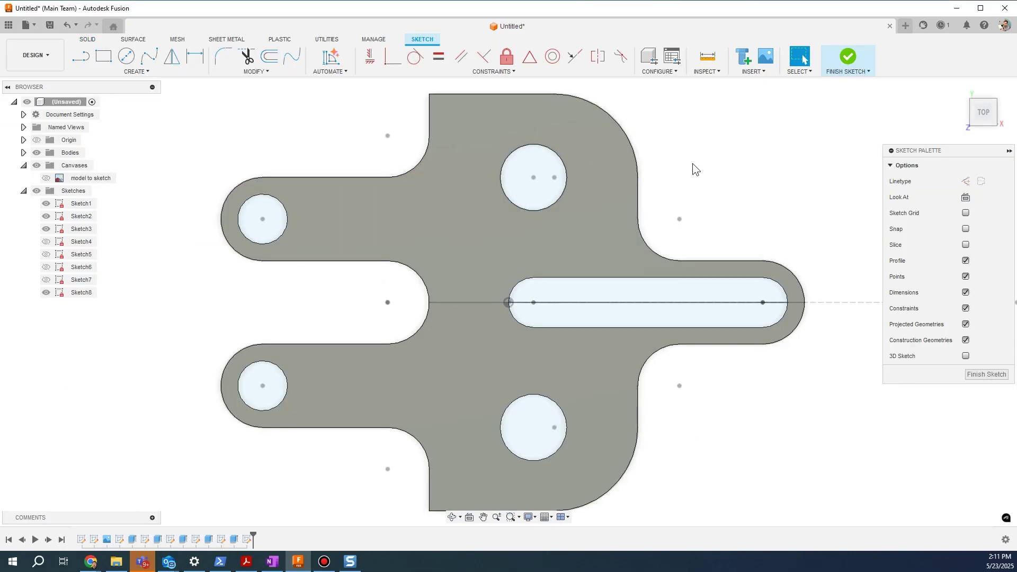
key(o)
click(556, 154)
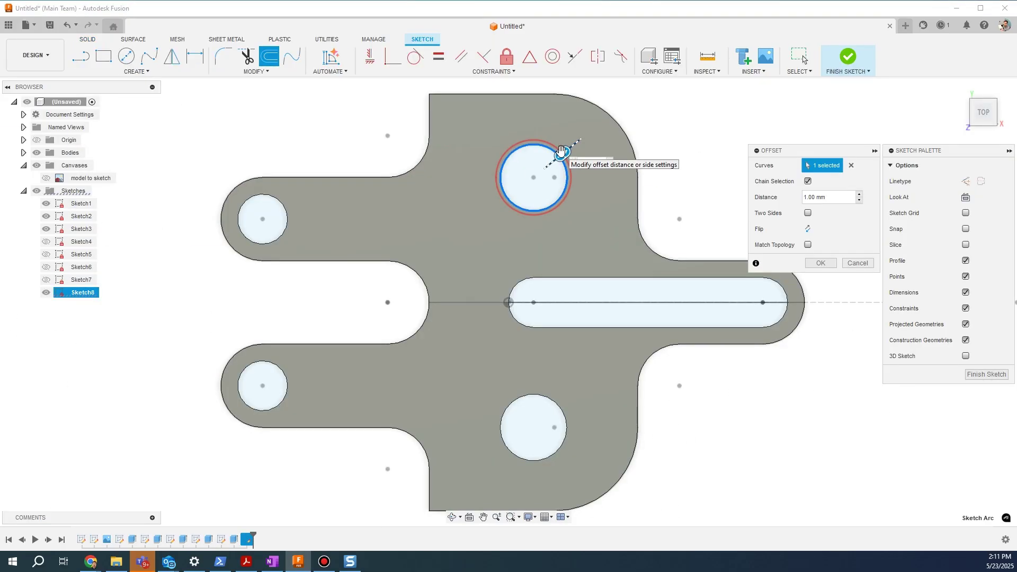
drag(560, 152, 572, 143)
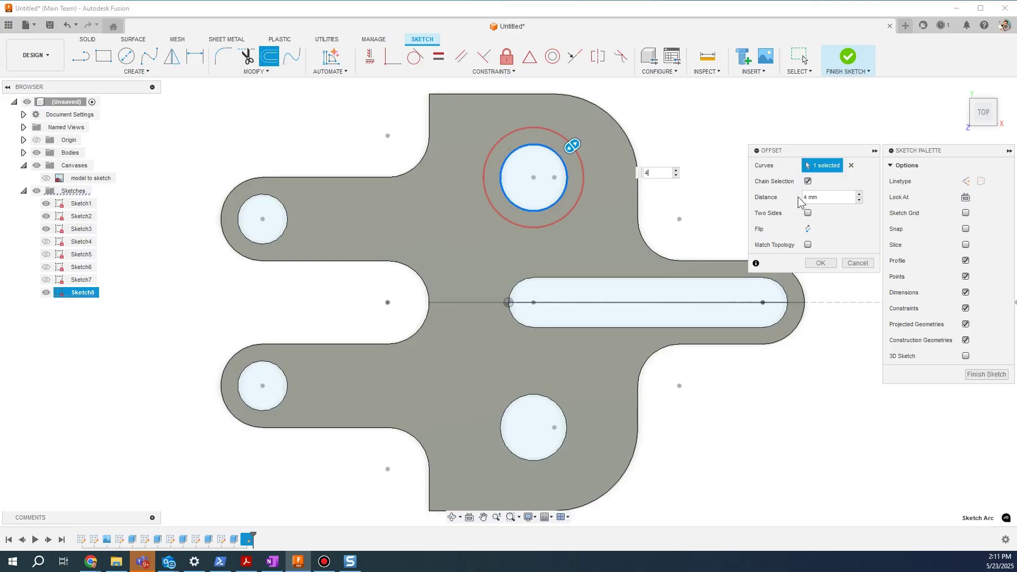
click(808, 181)
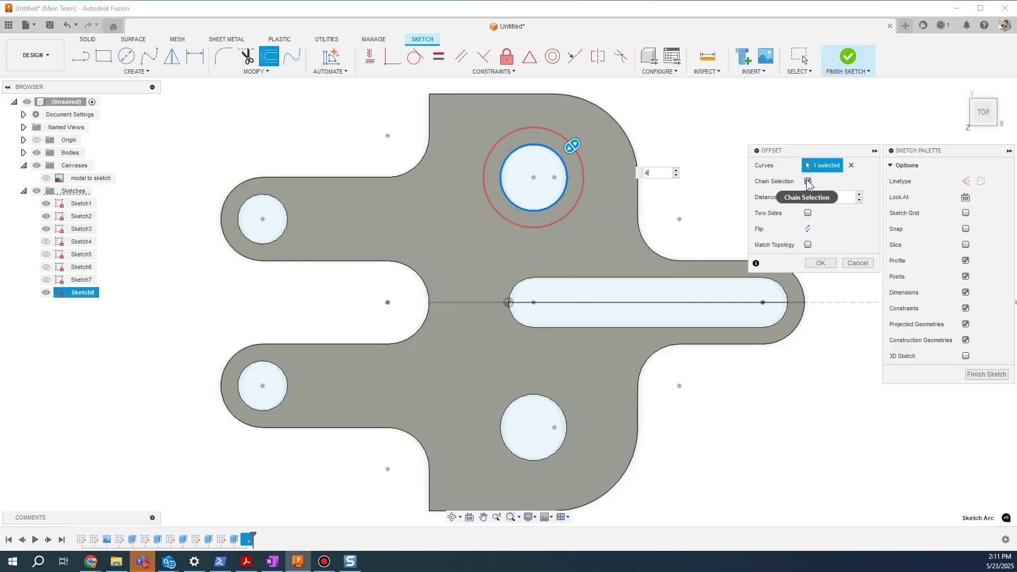
click(851, 166)
click(565, 168)
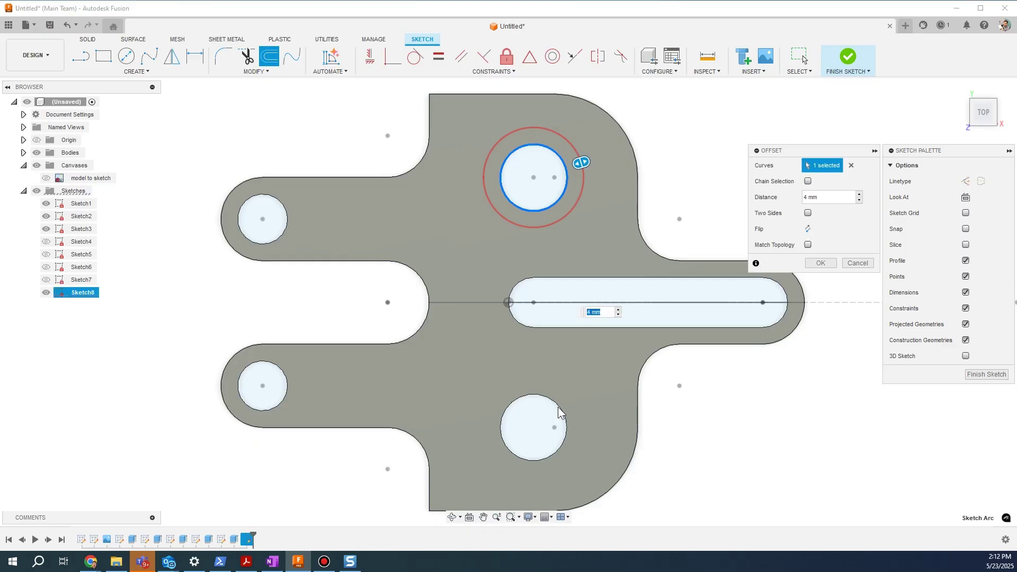
click(826, 264)
Step: Repeat the offset on the front hole's edge, 4 mm outward
right_click(716, 190)
click(708, 127)
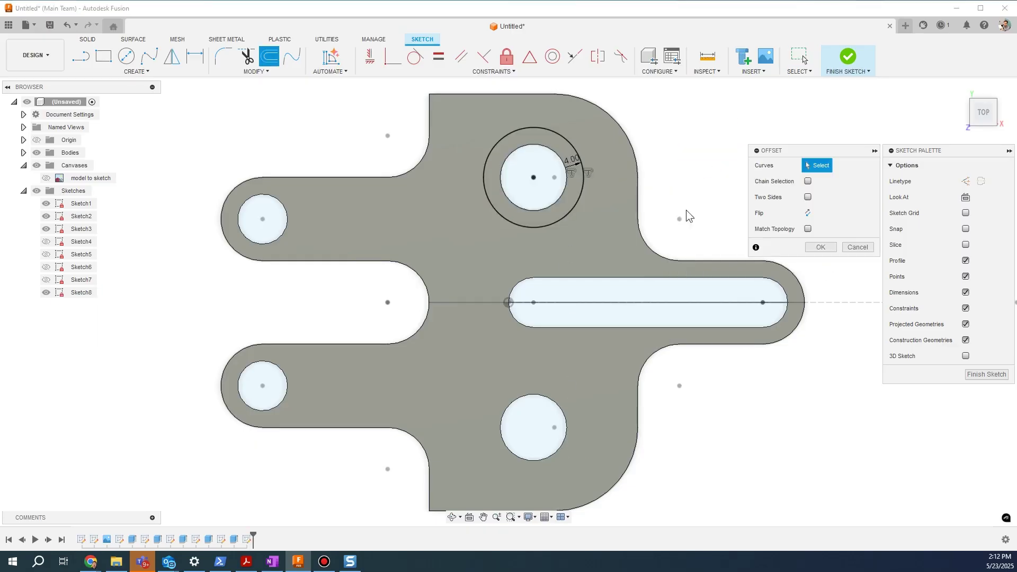
click(561, 408)
key(Return)
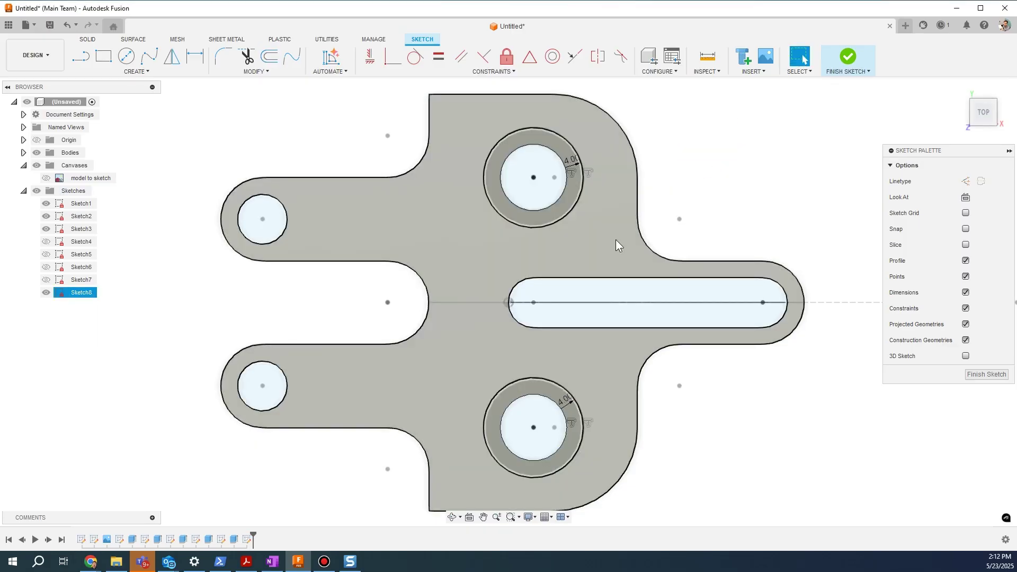
Step: Extrude both ring profiles upward about 7 mm and join them to the plate
key(e)
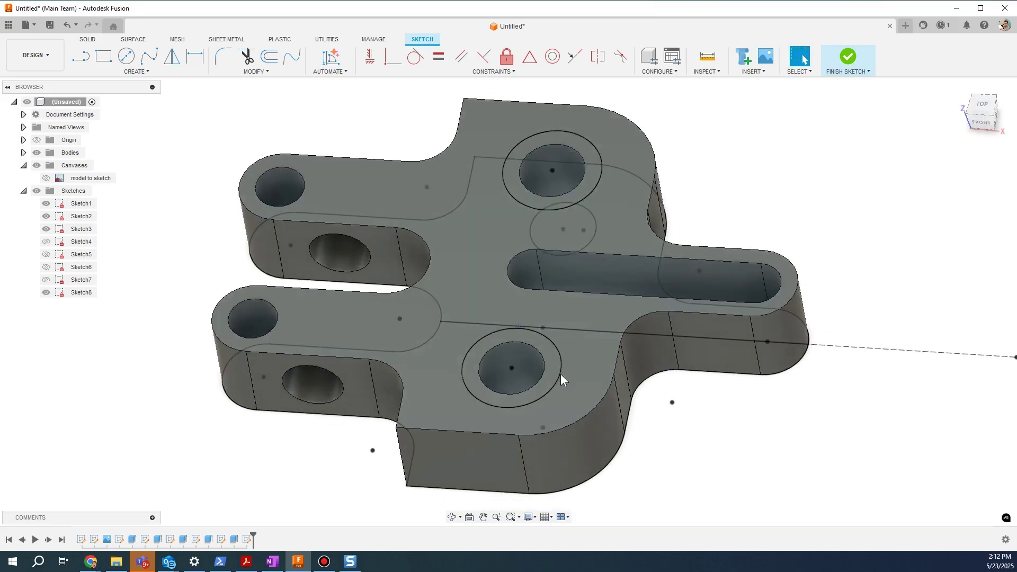
click(554, 374)
click(593, 162)
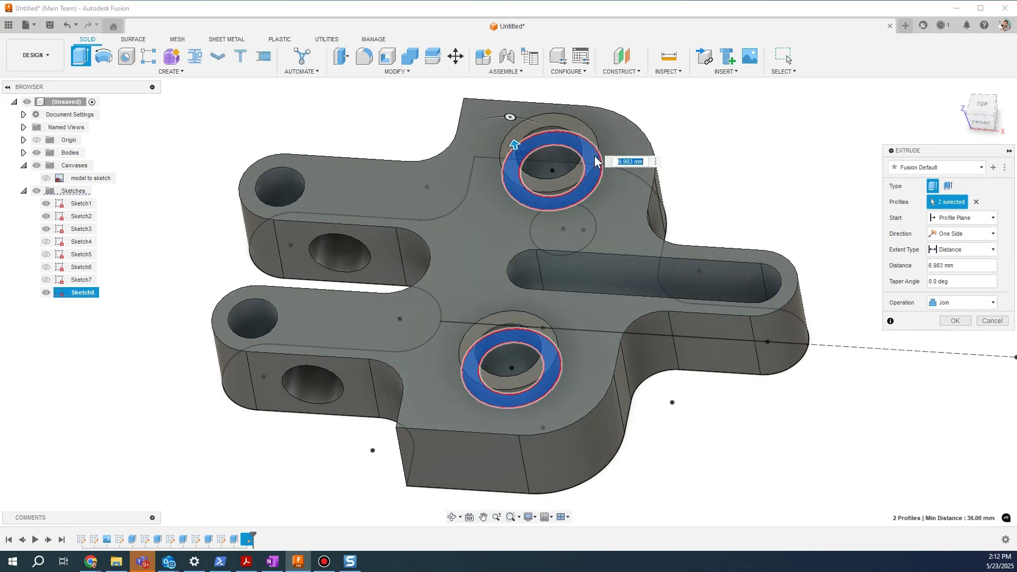
key(Return)
Step: Edit the ring sketch to set the rear ring's offset to 2 mm, and check its outer circle's diameter
right_click(246, 539)
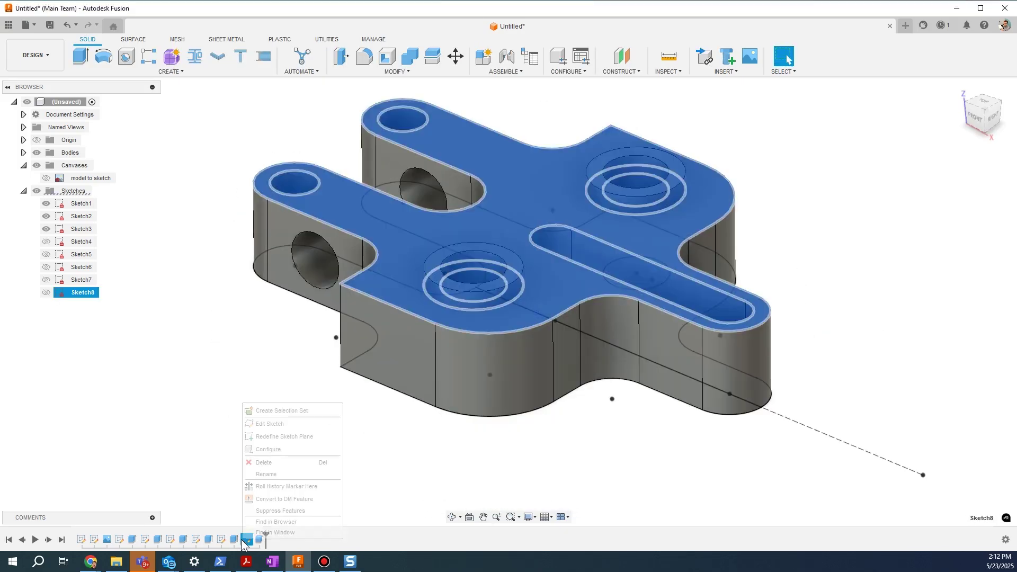
click(266, 426)
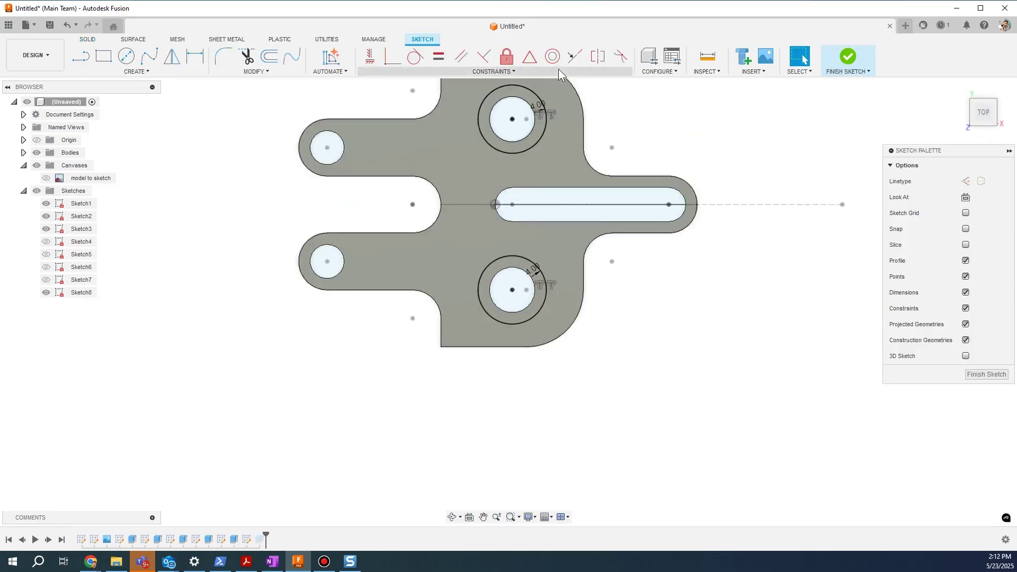
scroll(545, 97, up, 3)
double_click(536, 122)
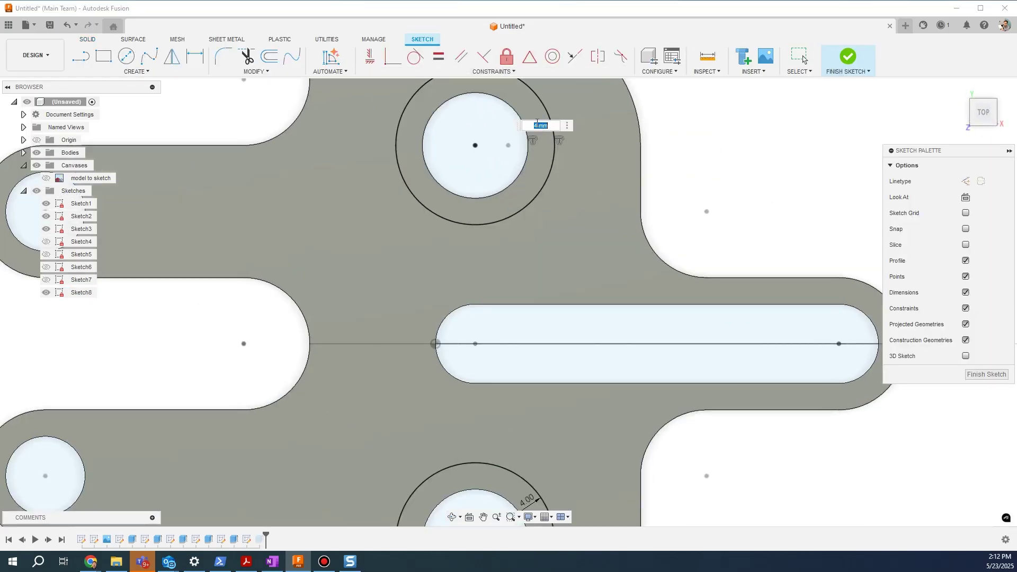
text(2)
key(Return)
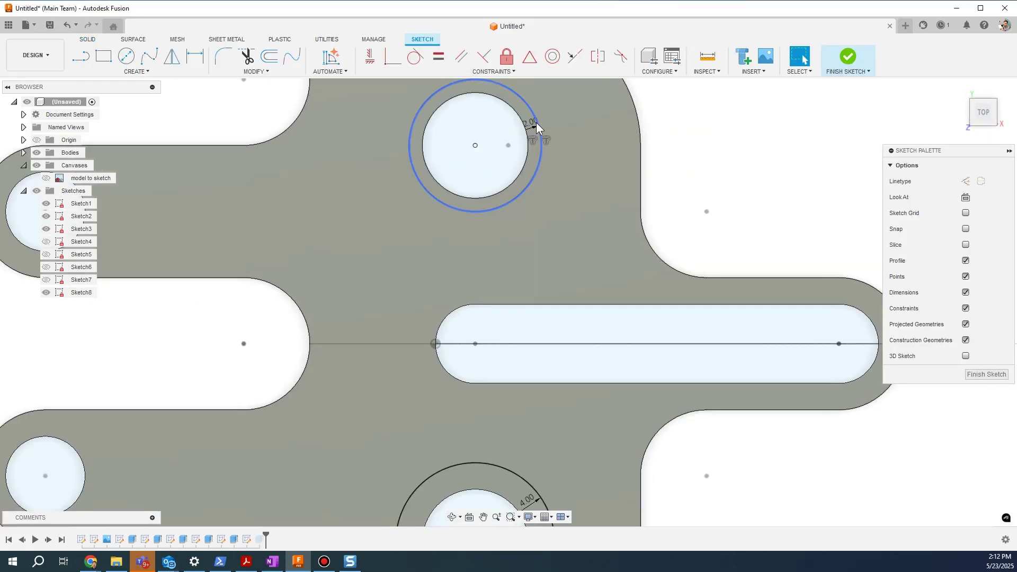
scroll(500, 107, up, 3)
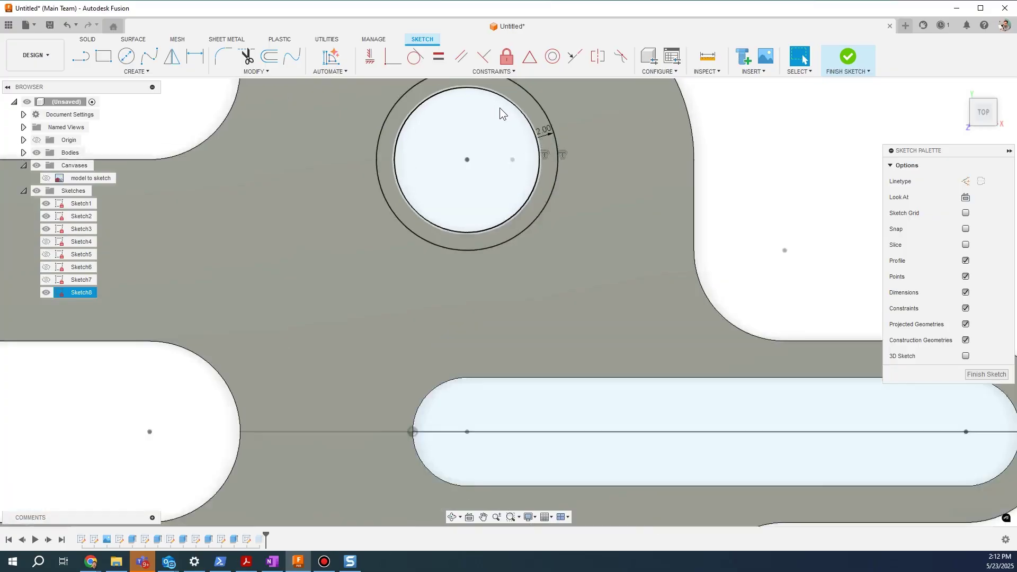
click(541, 99)
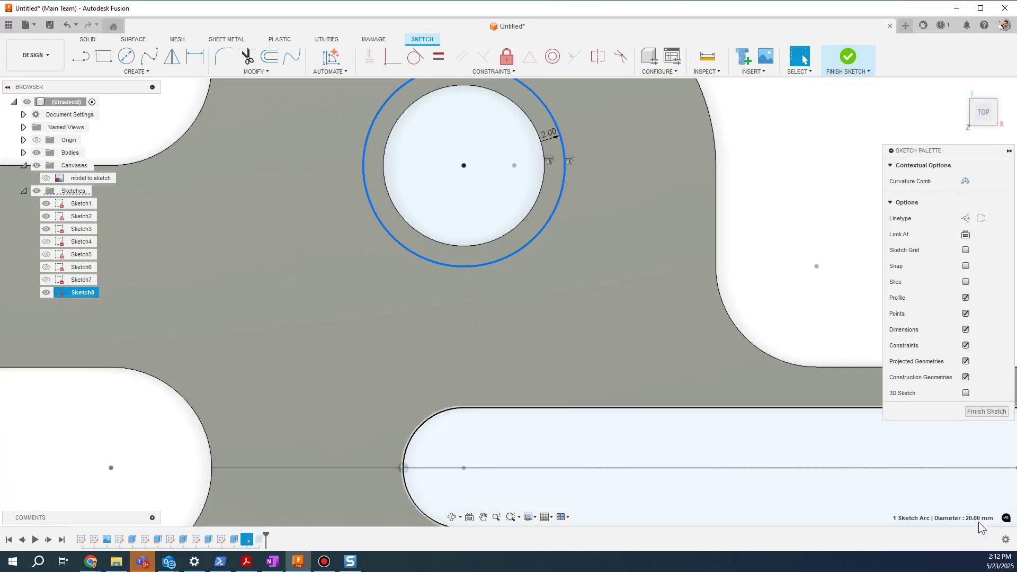
scroll(562, 450, down, 5)
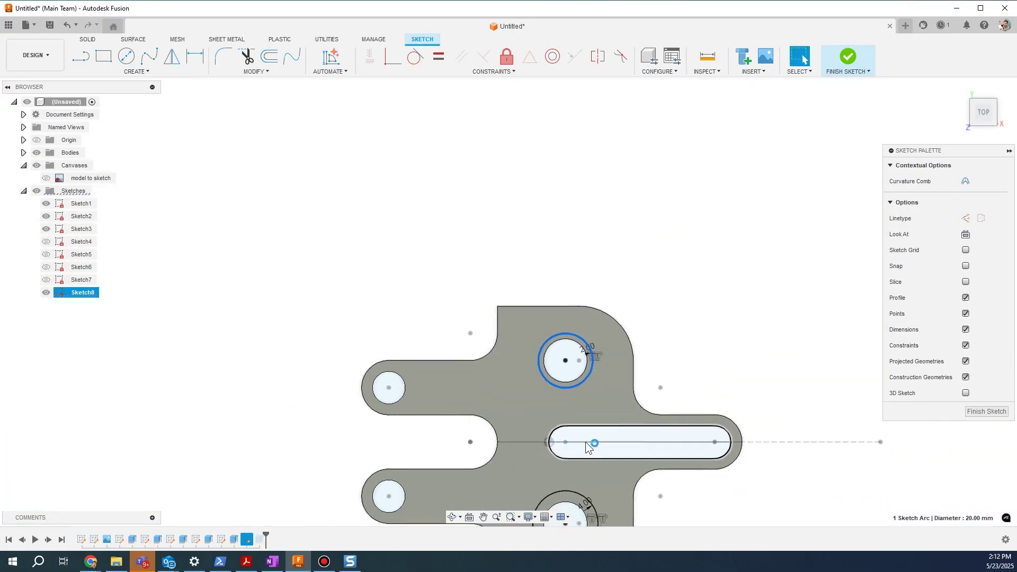
Step: Set the front ring's offset to 2 mm and finish the sketch
middle_drag(585, 442, 447, 258)
scroll(443, 376, up, 5)
double_click(446, 367)
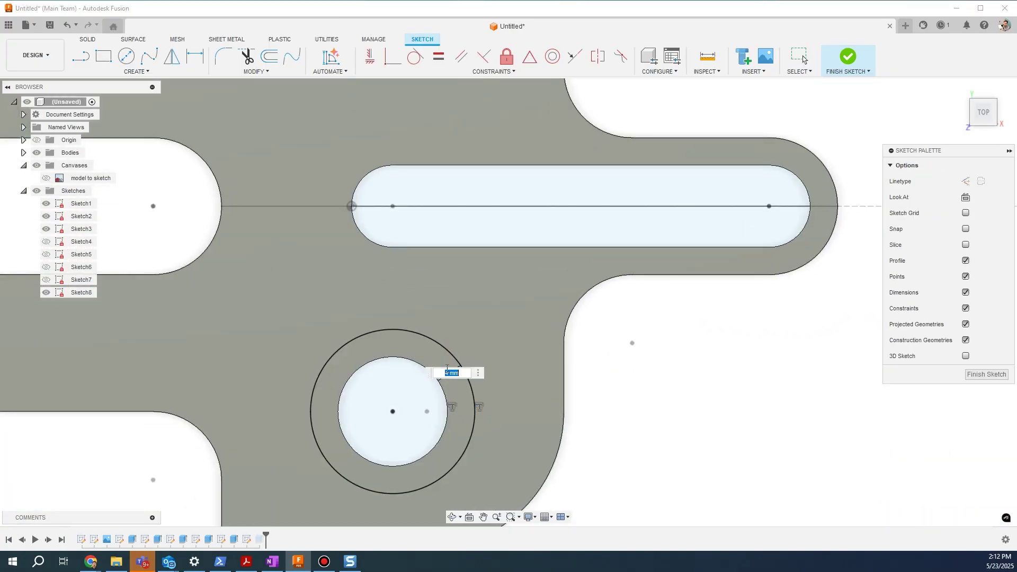
text(2)
key(Return)
scroll(541, 350, down, 4)
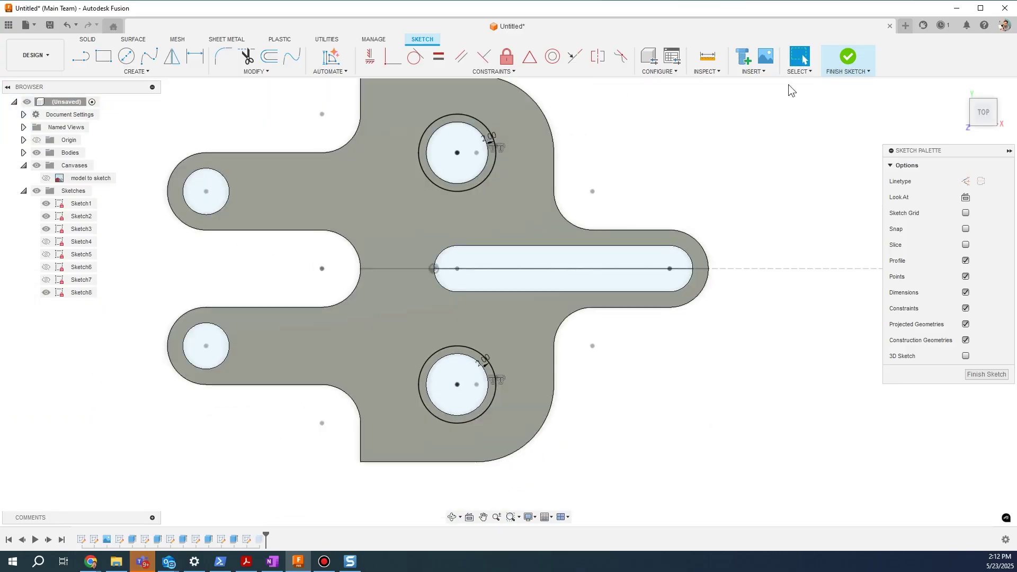
click(847, 57)
Step: Check the diameter of the rear boss's outer edge and hide all the sketches
mouse_move(788, 131)
shift+middle_down()
mouse_move(651, 204)
mouse_move(788, 59)
shift+middle_up()
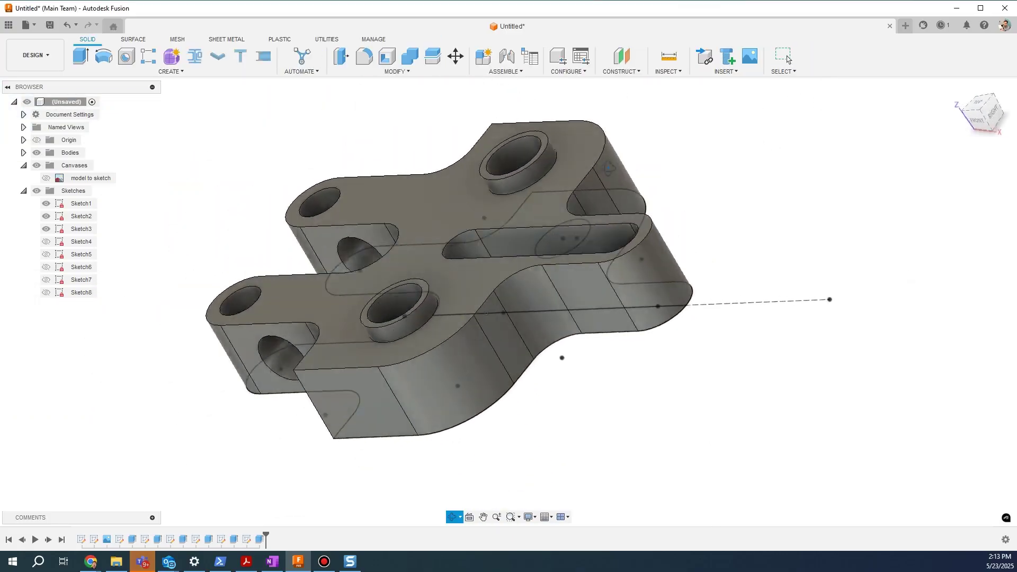
click(548, 143)
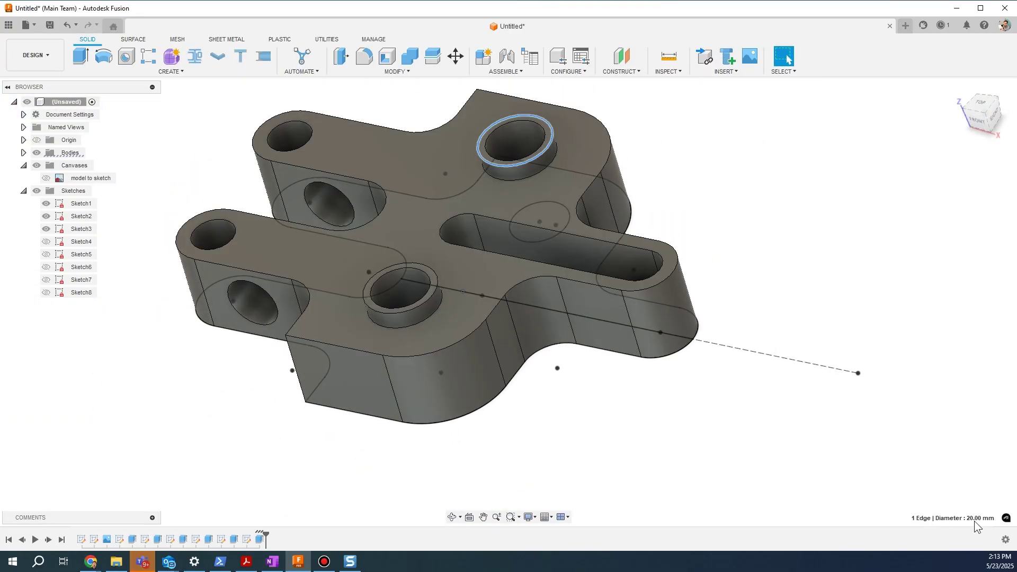
shift+middle_drag(720, 382, 634, 379)
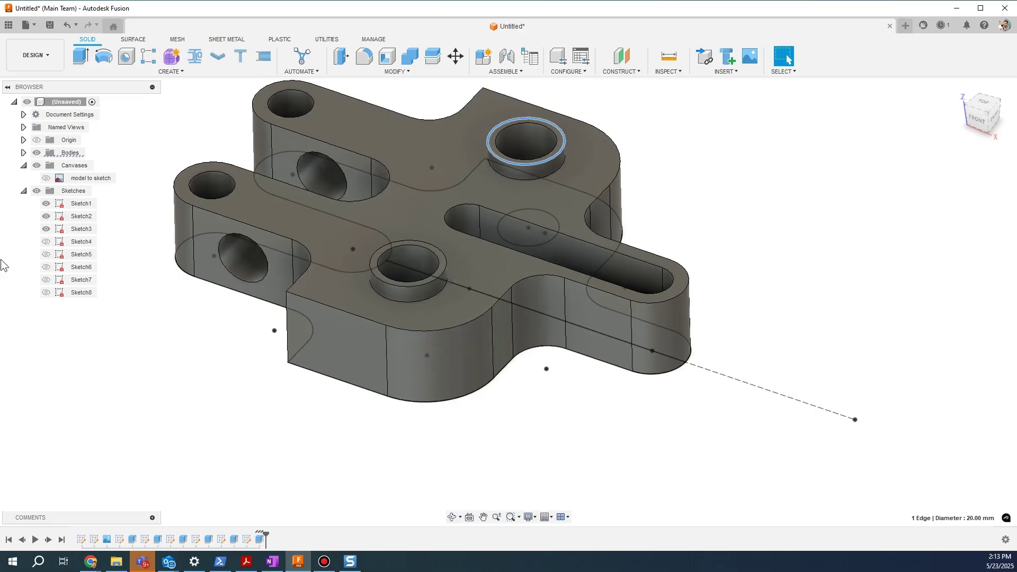
click(36, 191)
click(773, 215)
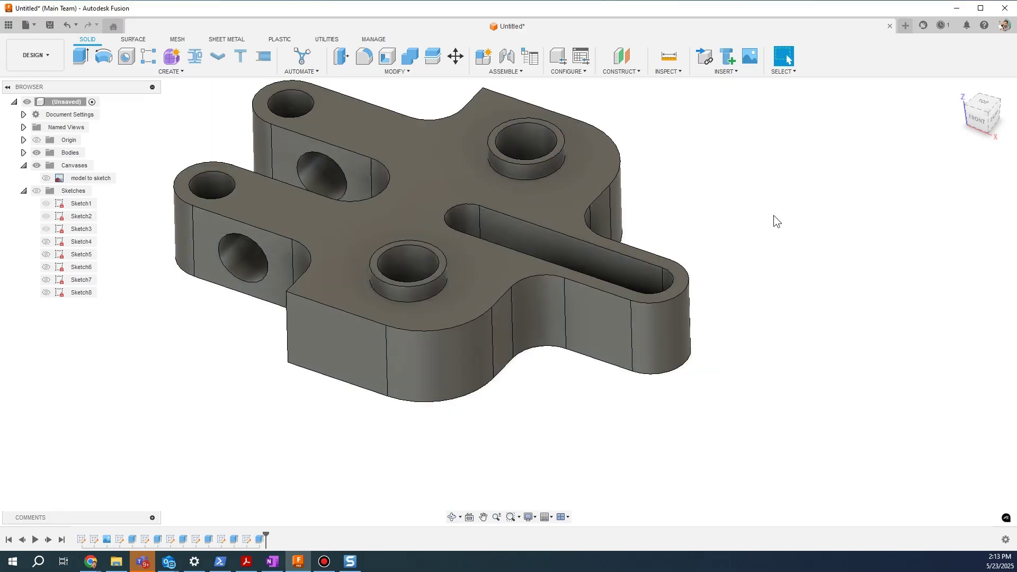